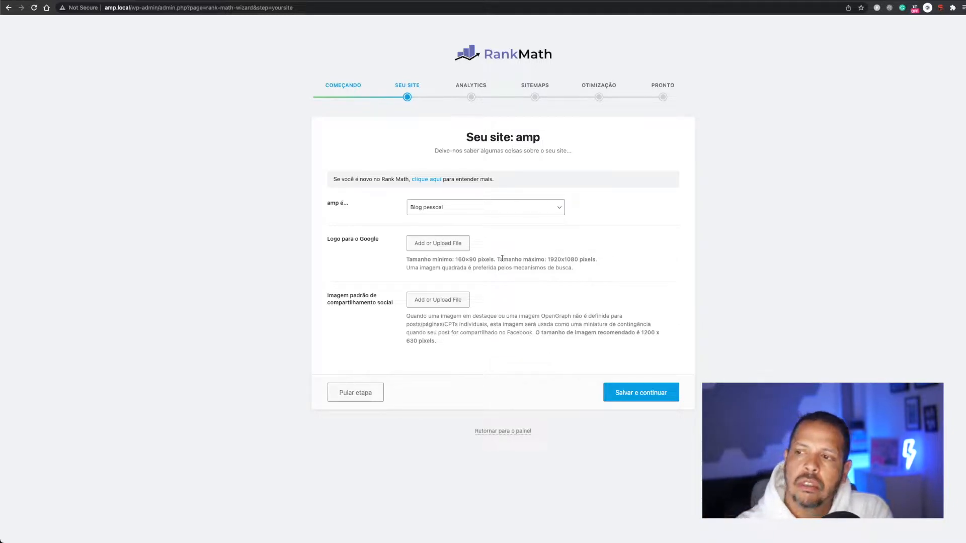
- Set the site type to Site de pequena empresas with business type Organization, and save the site details
click(459, 210)
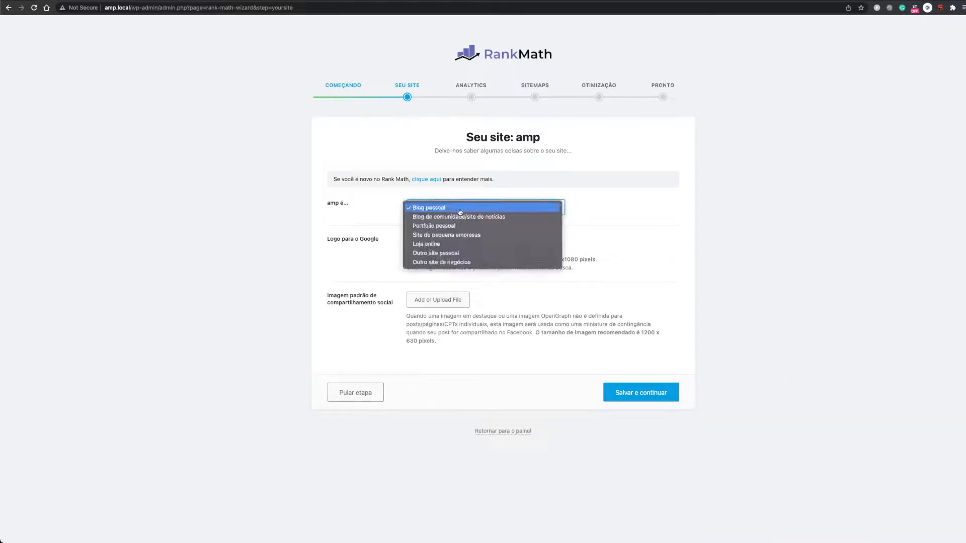
click(495, 237)
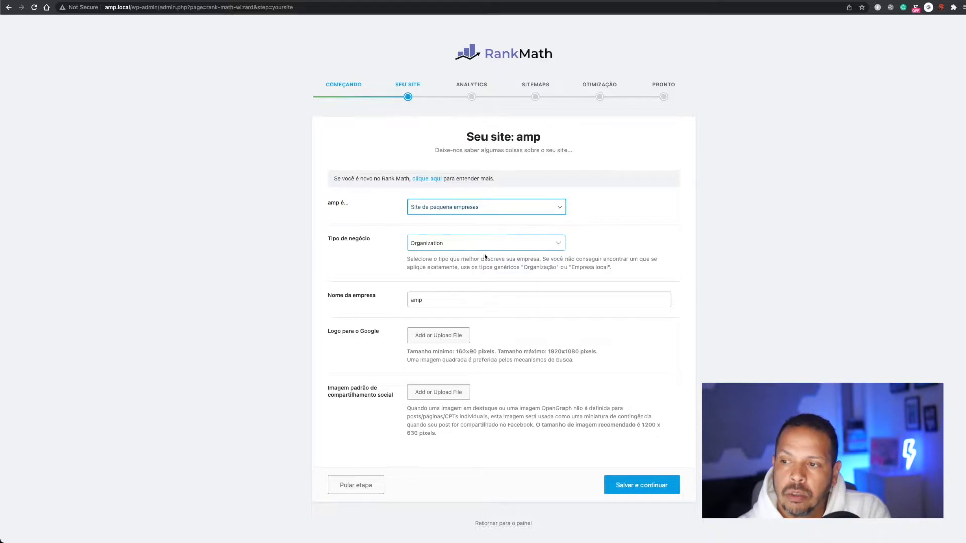
click(515, 246)
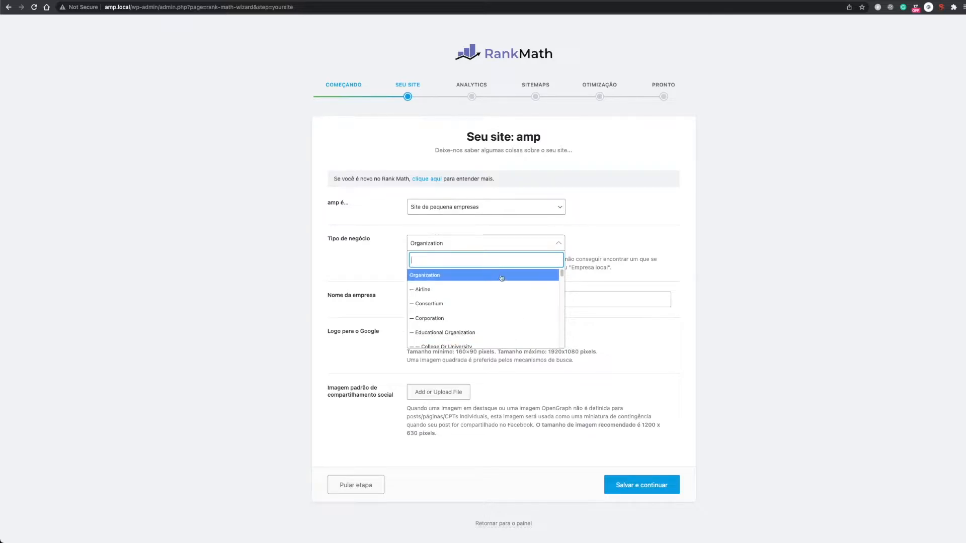
scroll(493, 319, down, 1)
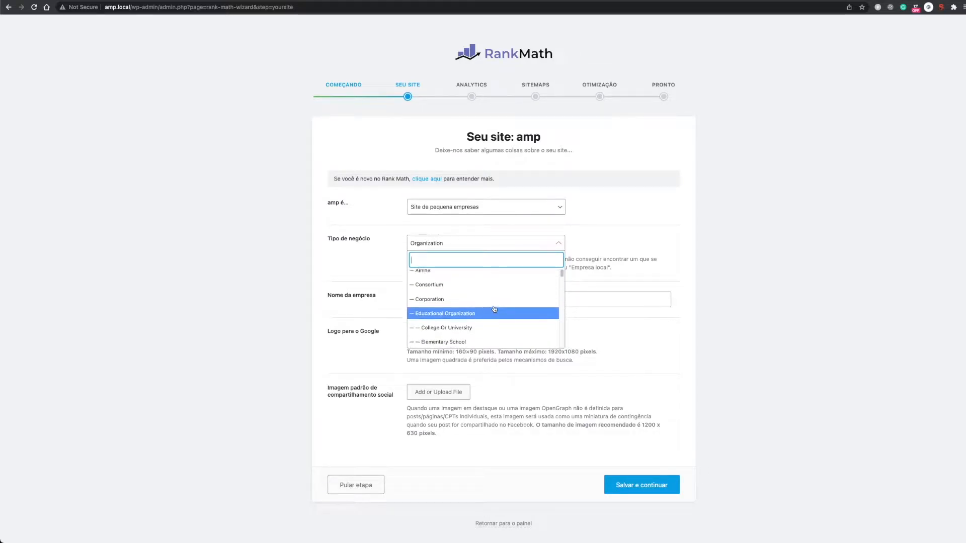
scroll(483, 297, up, 1)
click(479, 277)
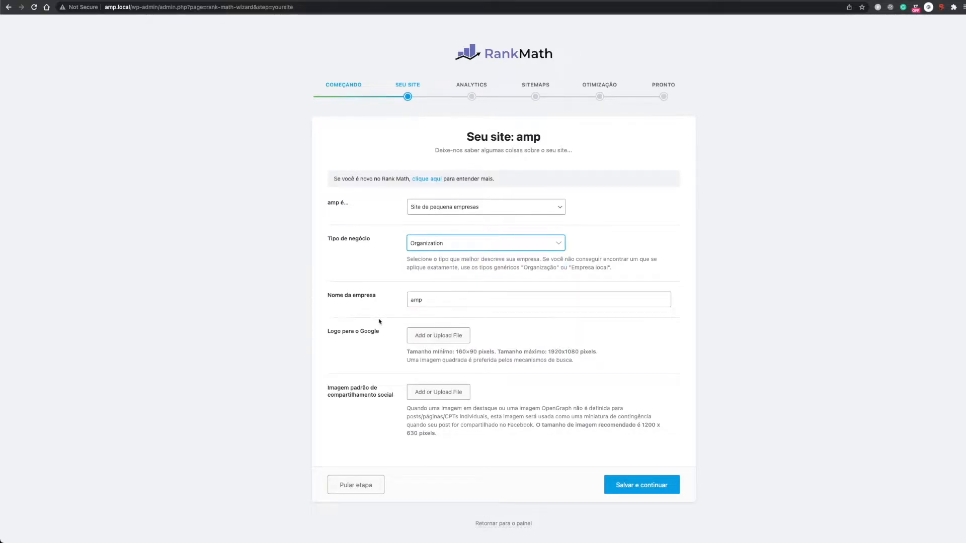
click(669, 493)
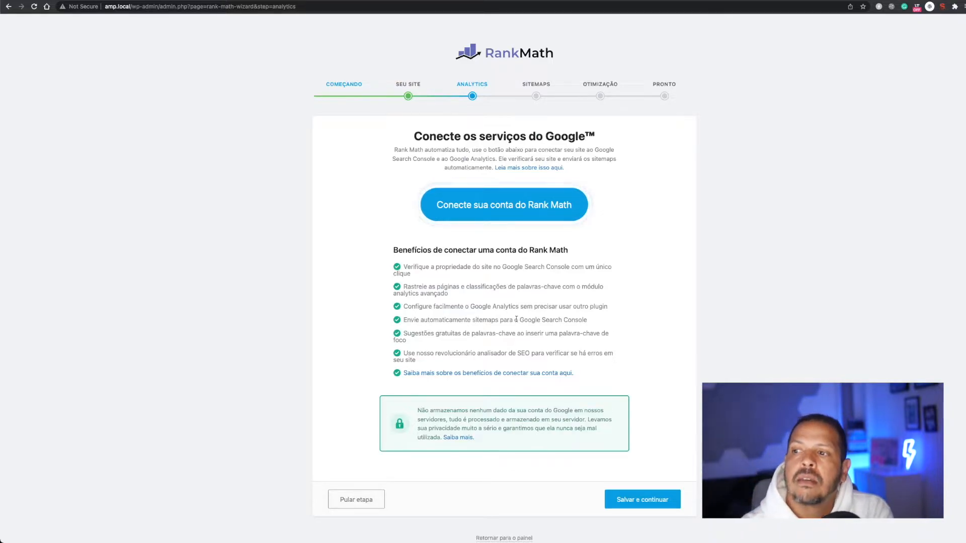
- Save the Analytics and Sitemap steps with their current settings, finish the basic setup, and continue to the advanced configuration options
click(647, 504)
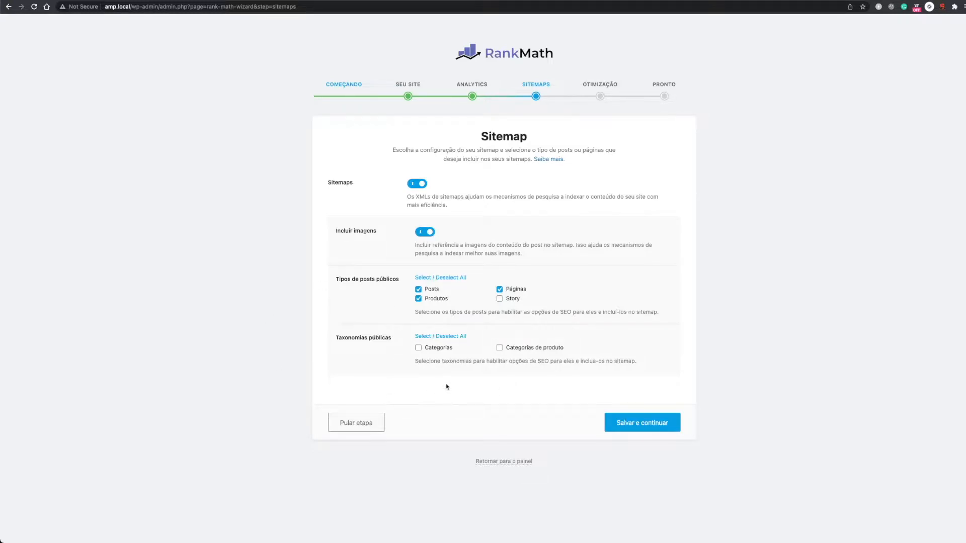
click(657, 428)
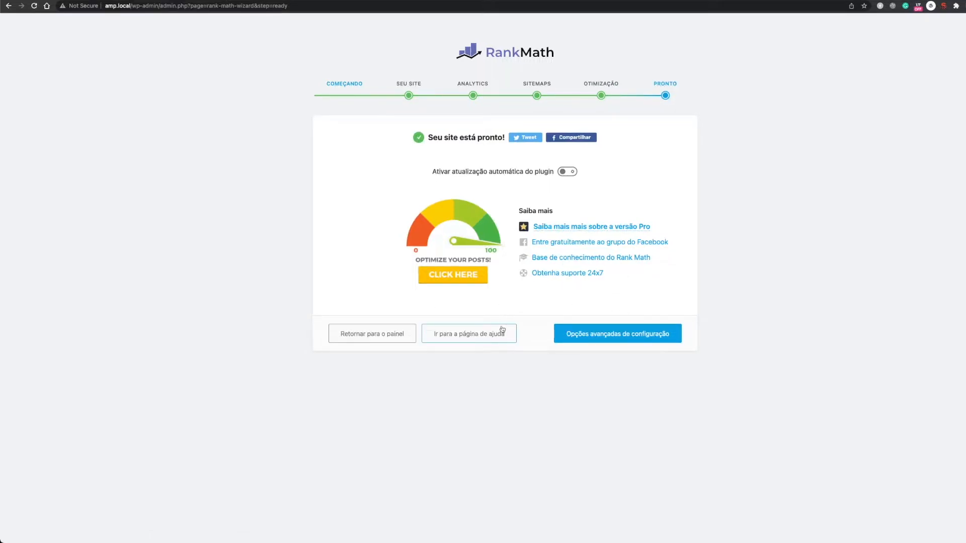
click(590, 338)
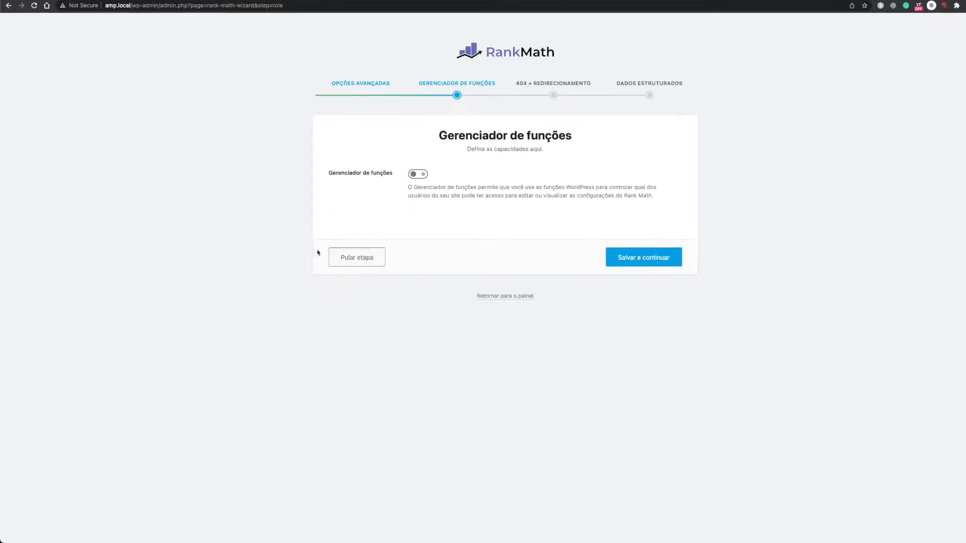
click(415, 175)
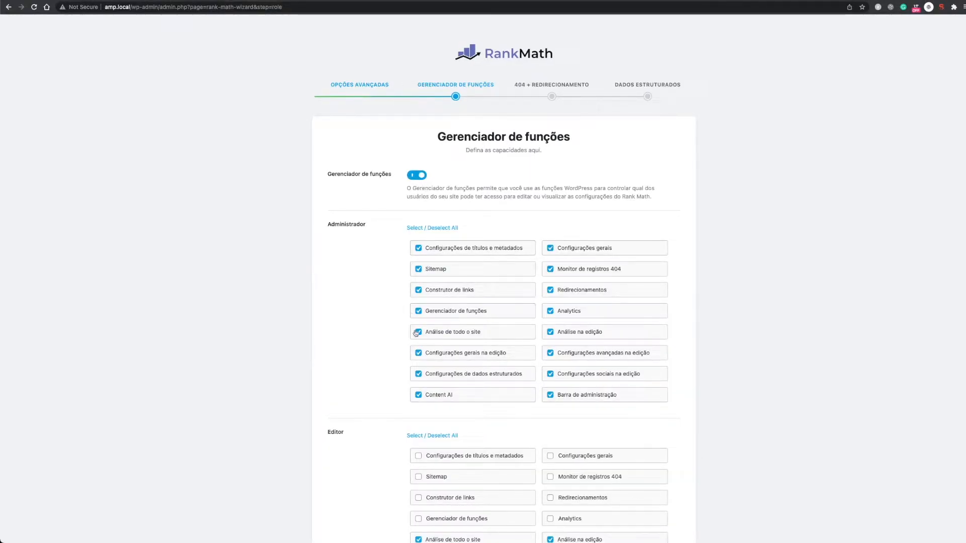
scroll(415, 354, down, 8)
scroll(415, 357, down, 7)
scroll(416, 357, up, 11)
scroll(416, 357, up, 4)
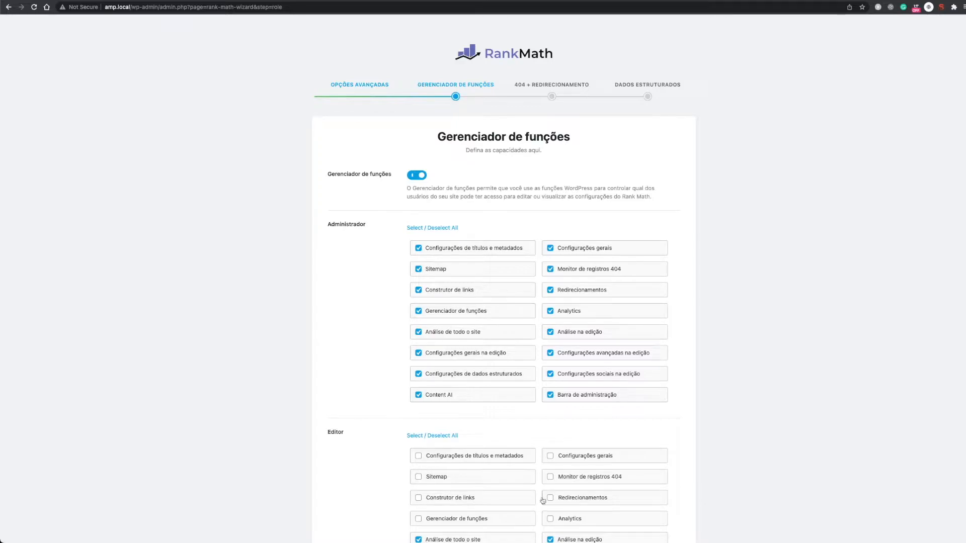
click(417, 175)
- Save the role manager step with it disabled, enable Redirecionamentos, and save the 404 and redirection settings
click(652, 259)
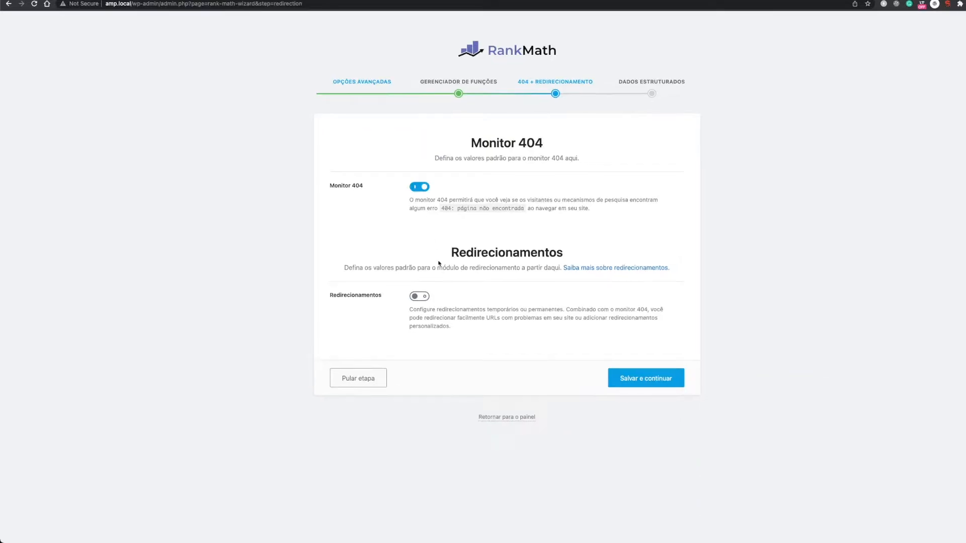
click(417, 297)
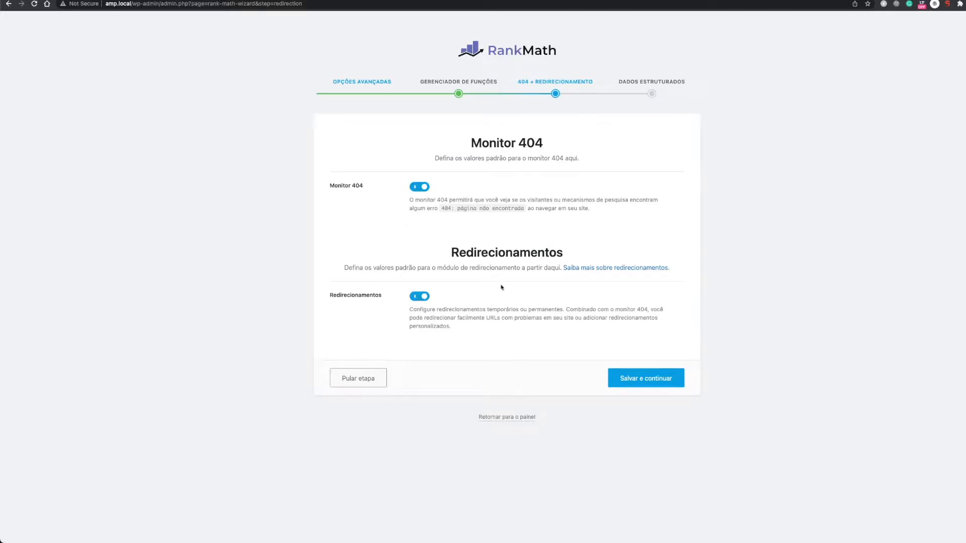
click(657, 382)
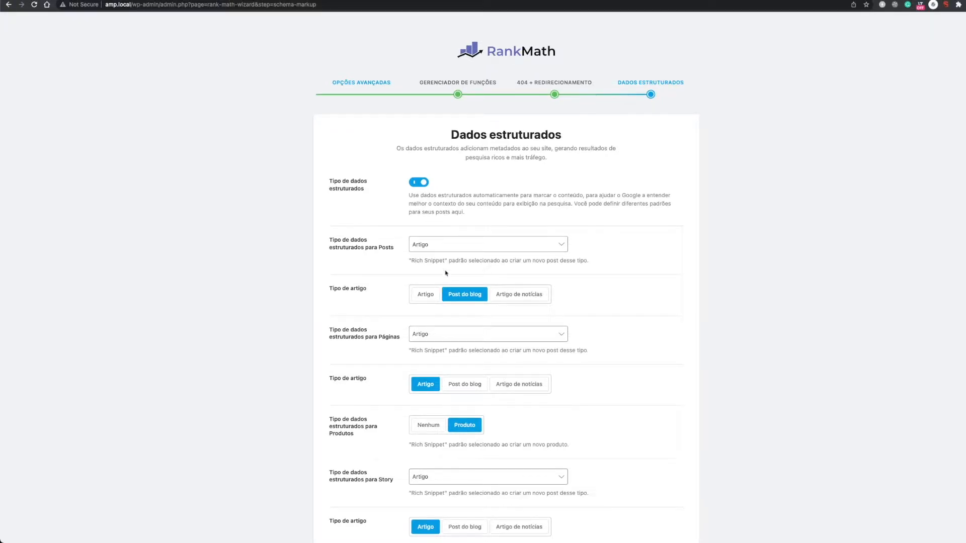
- Keep Artigo as the structured data type for Posts and save the structured data settings to complete the wizard
click(517, 250)
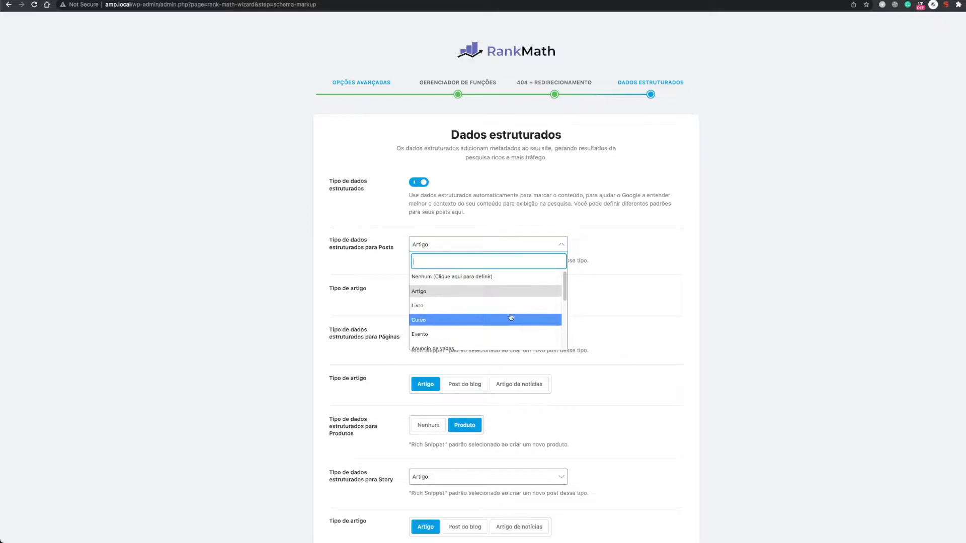
scroll(510, 326, down, 5)
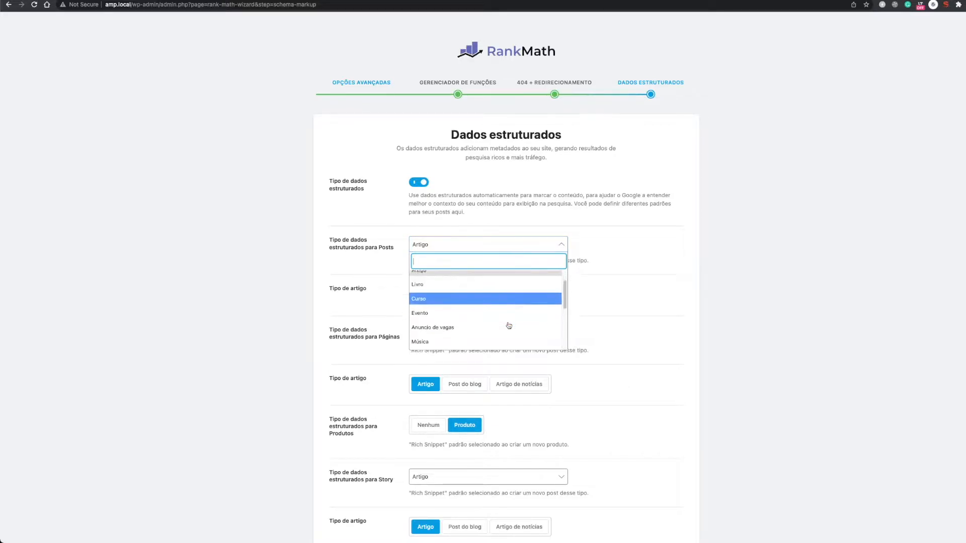
scroll(509, 325, up, 5)
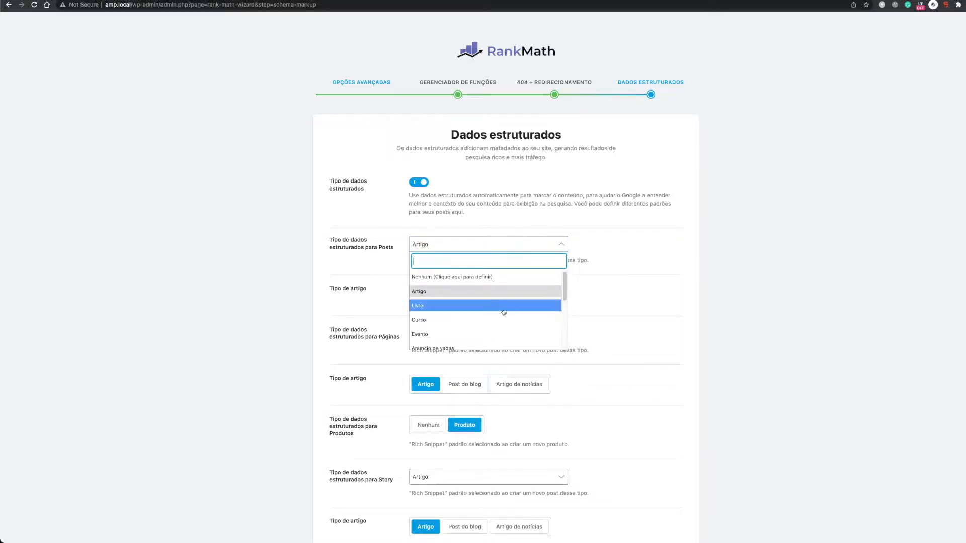
click(486, 290)
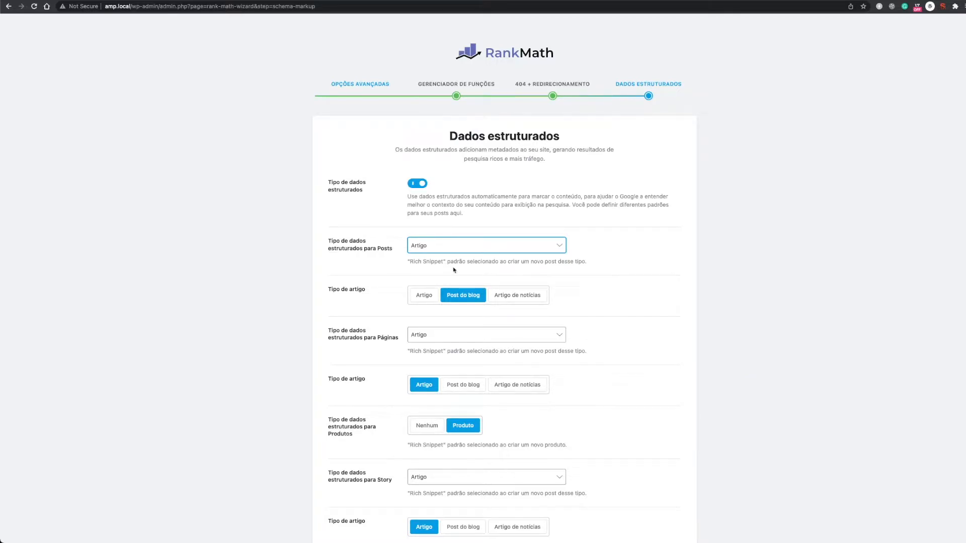
scroll(609, 355, down, 4)
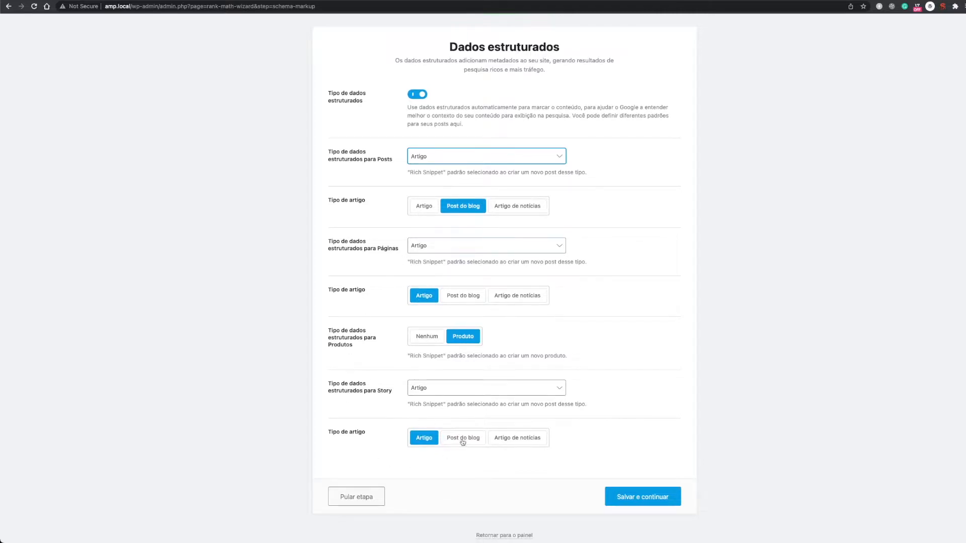
click(632, 498)
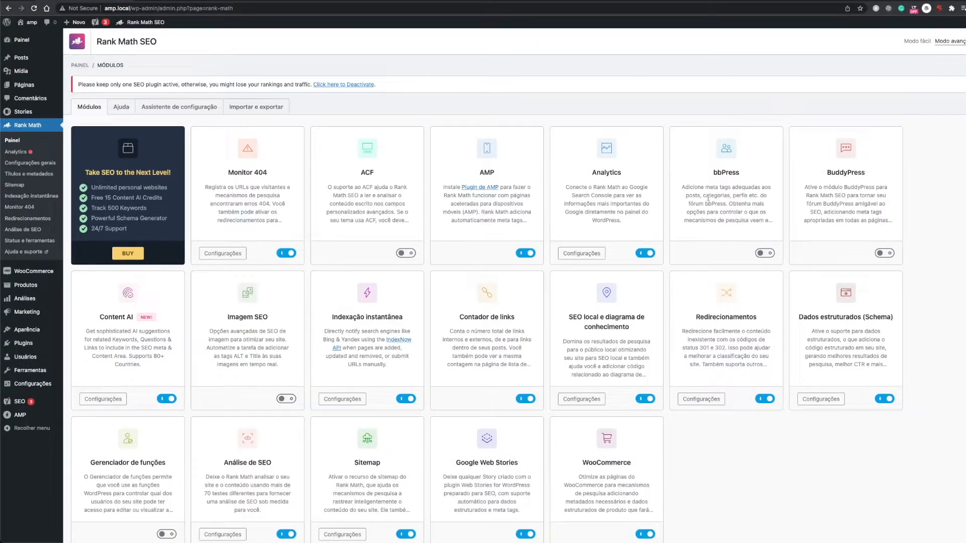
- Disable the Analytics module and enable the Imagem SEO module on the Rank Math dashboard
scroll(488, 426, down, 2)
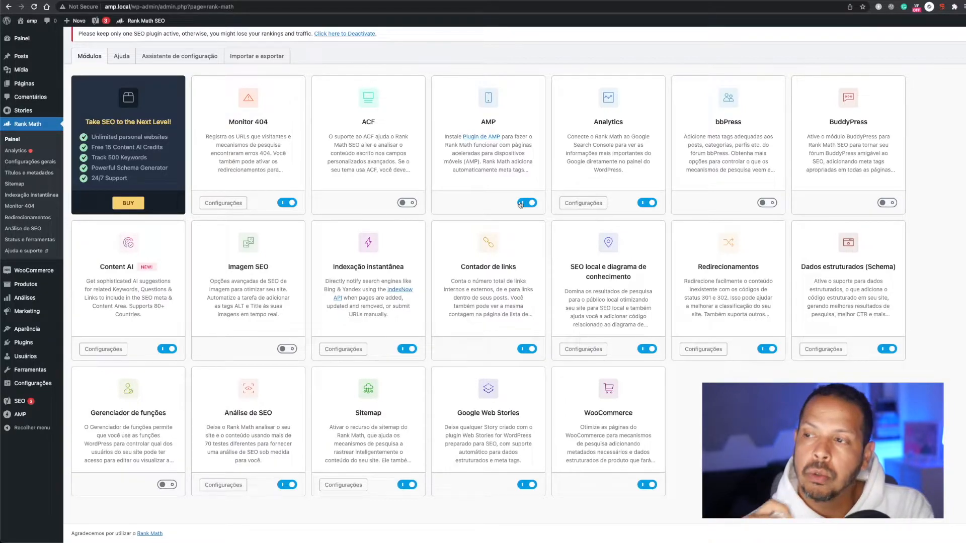
click(644, 202)
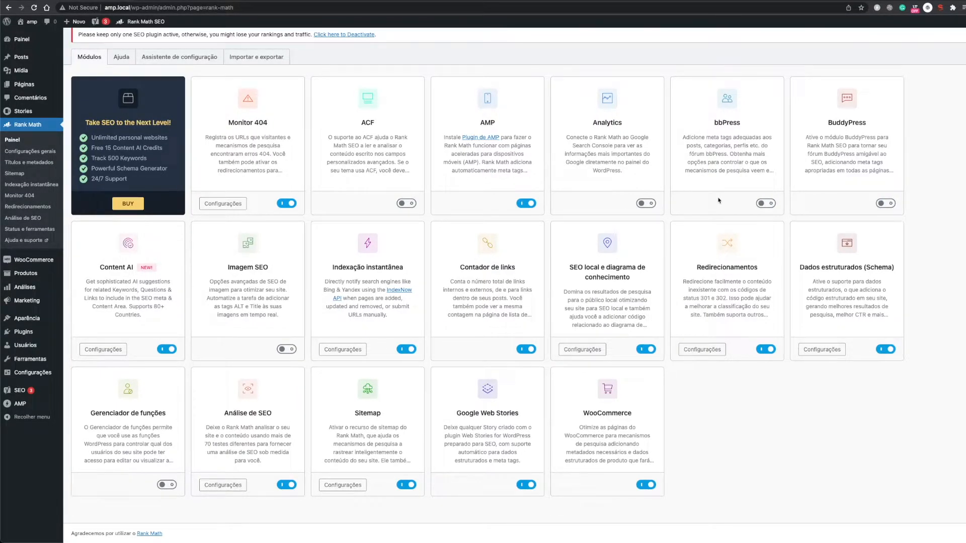
click(649, 203)
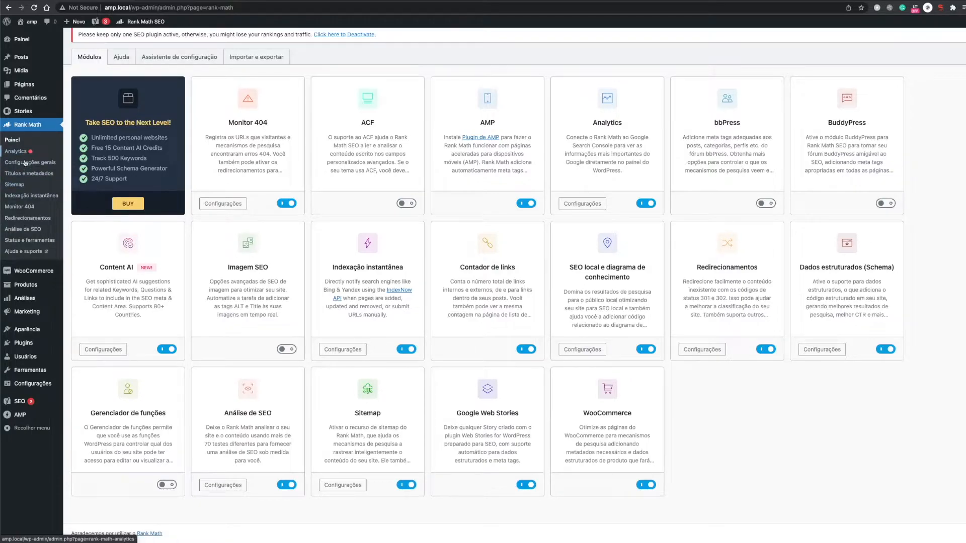
click(647, 204)
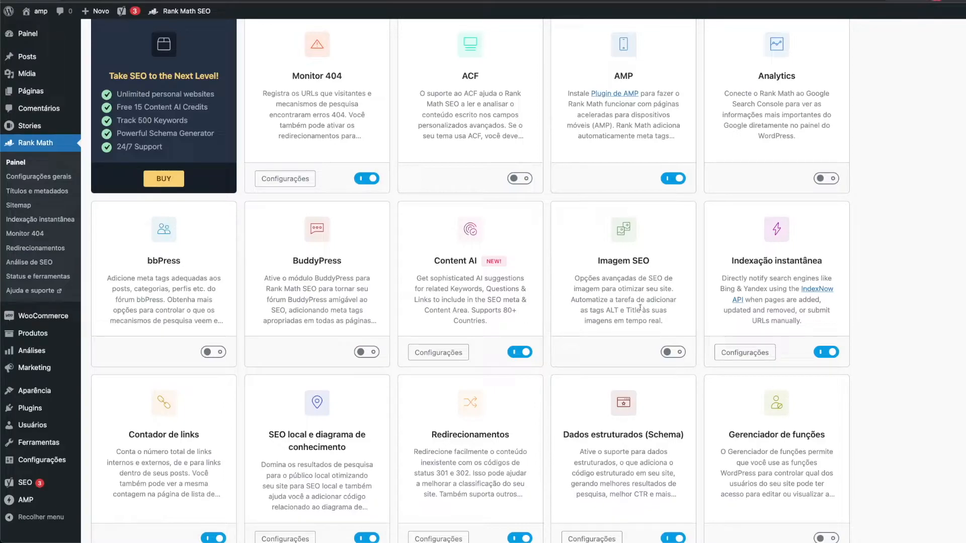
click(667, 352)
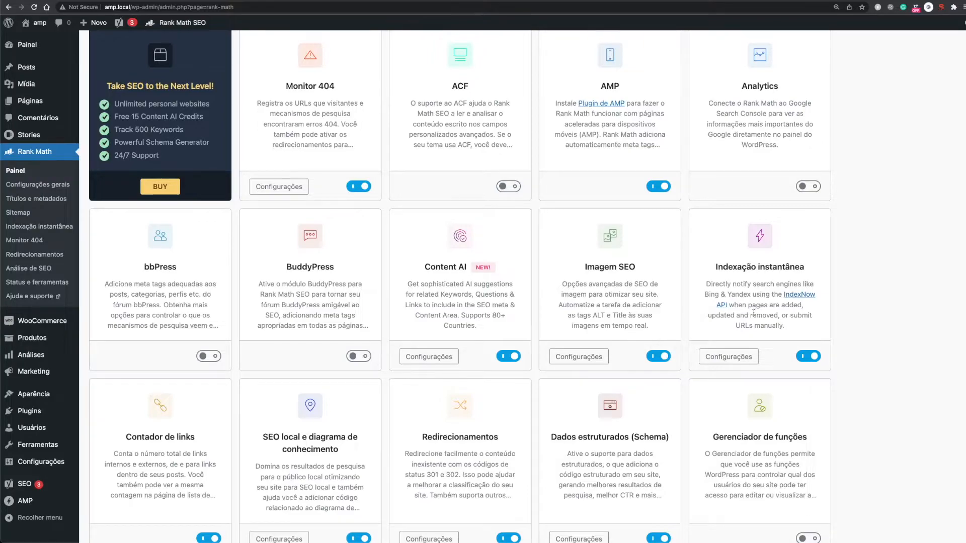
- Review the remaining Rank Math modules and deactivate the Yoast SEO plugin among the installed plugins
scroll(755, 312, down, 1)
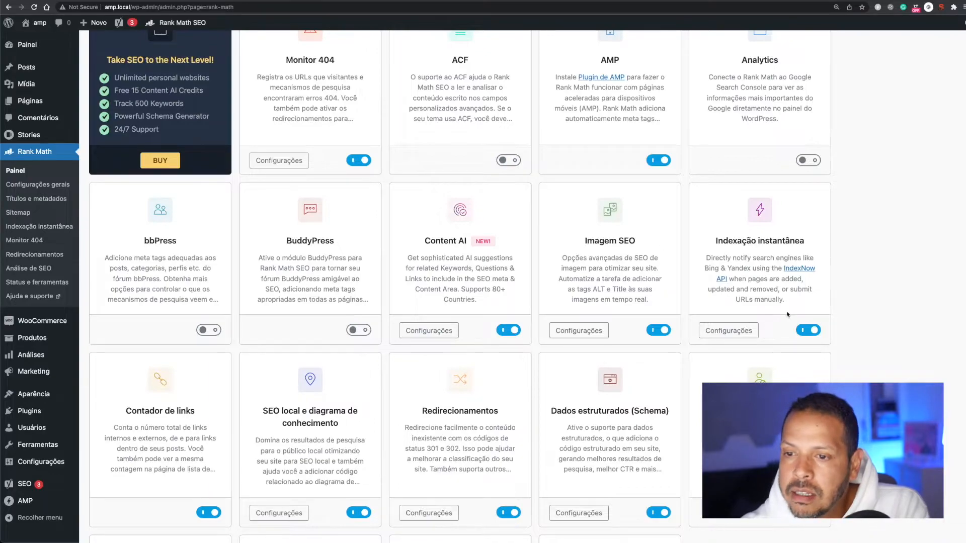
scroll(220, 310, down, 3)
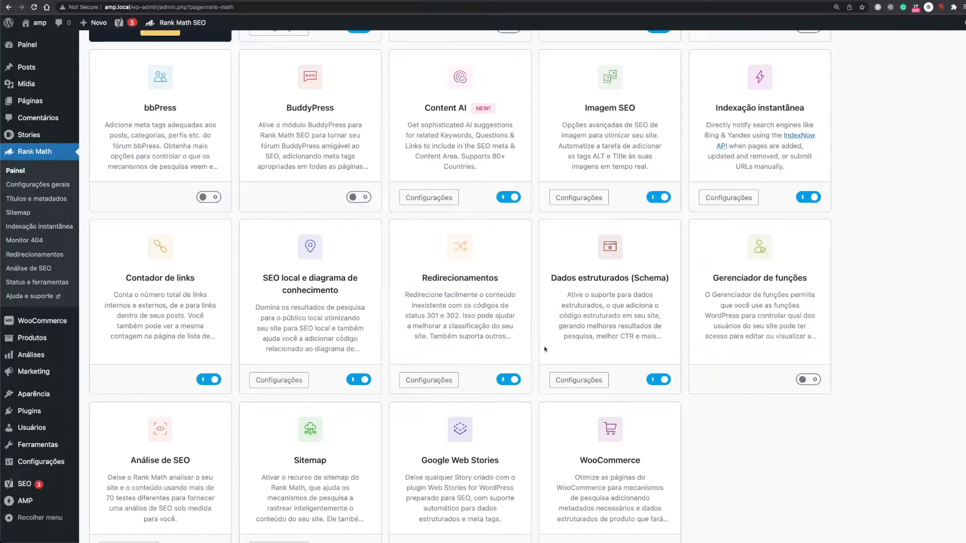
scroll(747, 442, down, 3)
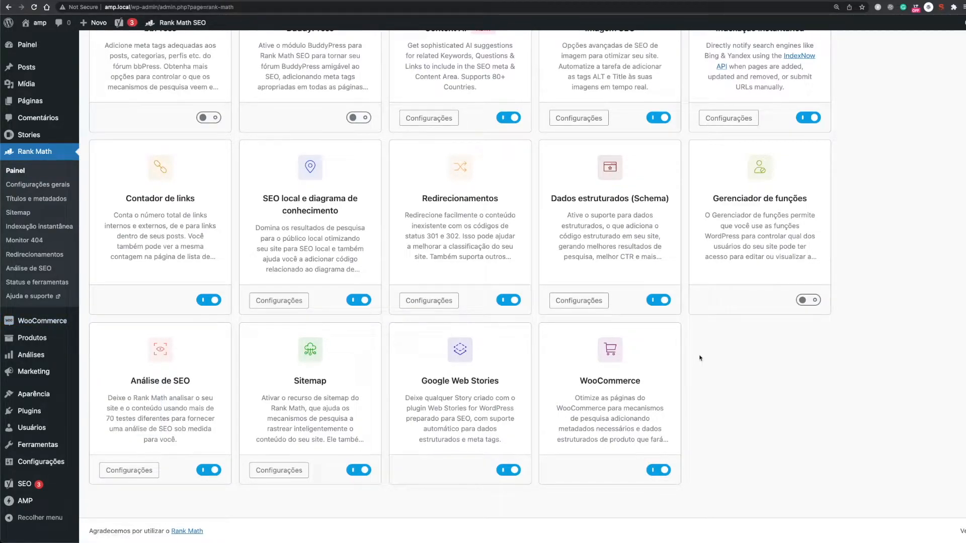
scroll(205, 105, up, 7)
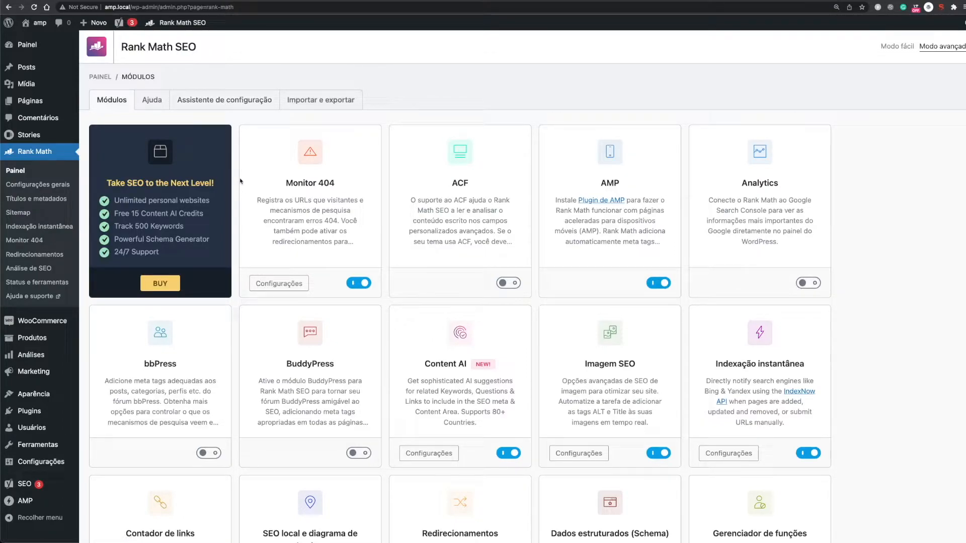
click(29, 412)
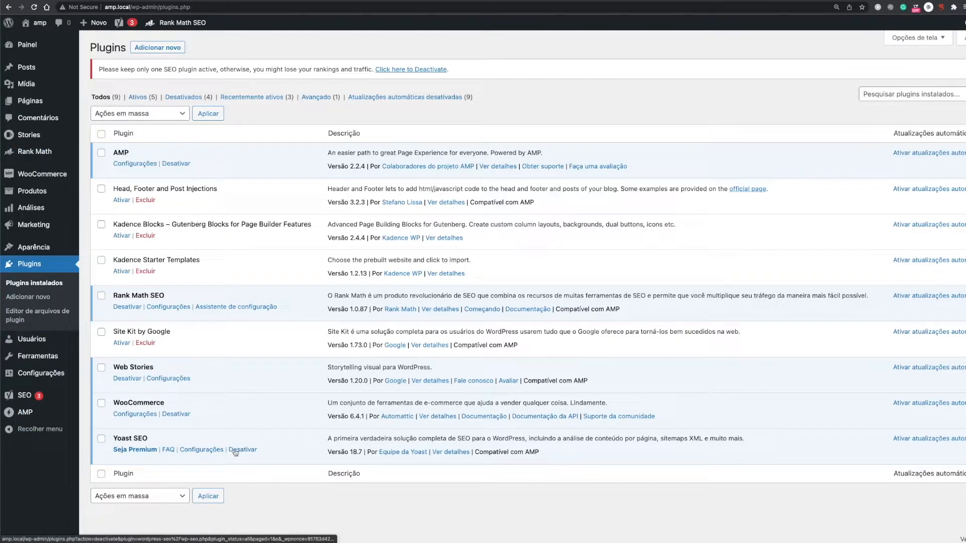
click(235, 452)
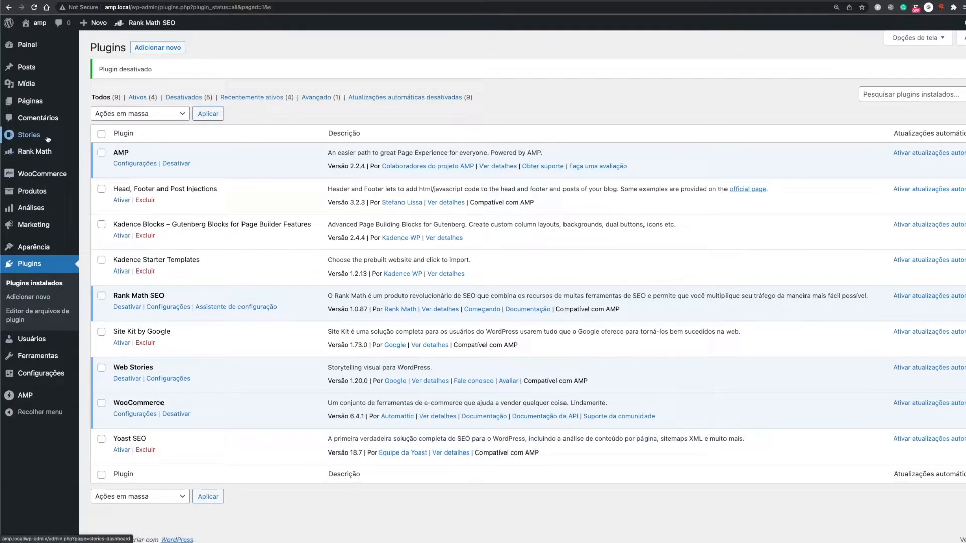
- Open Rank Math's general settings and examine the Links options, from category base removal to opening external links in new tabs
click(34, 152)
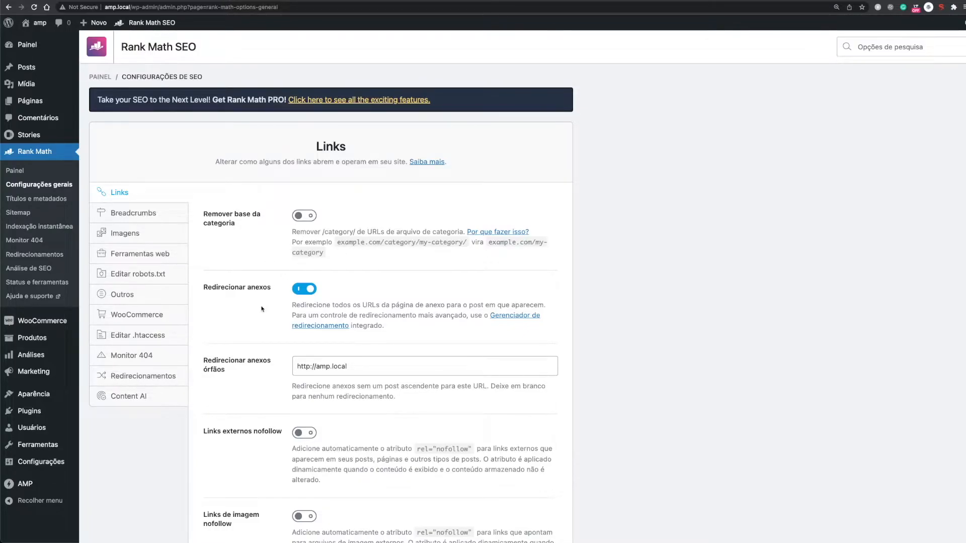
scroll(261, 302, down, 2)
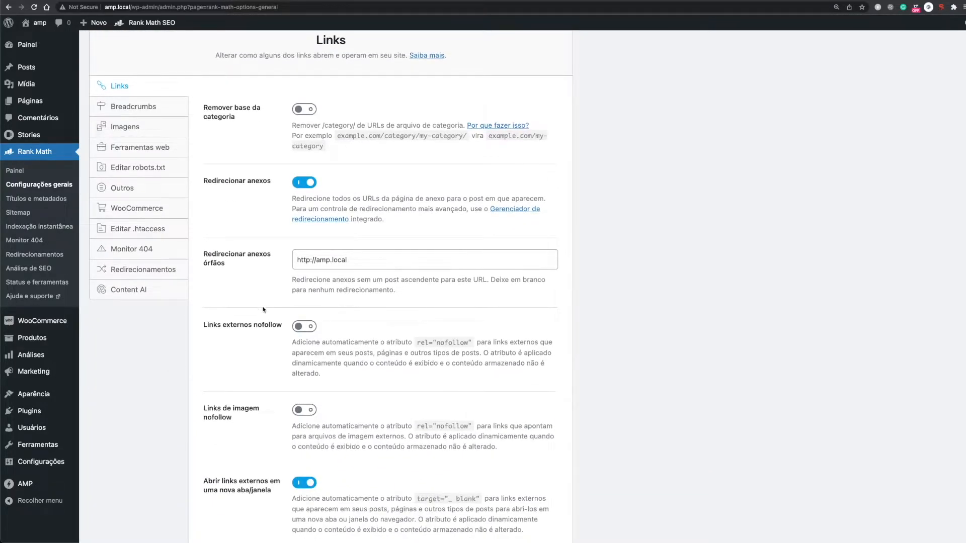
scroll(262, 309, down, 1)
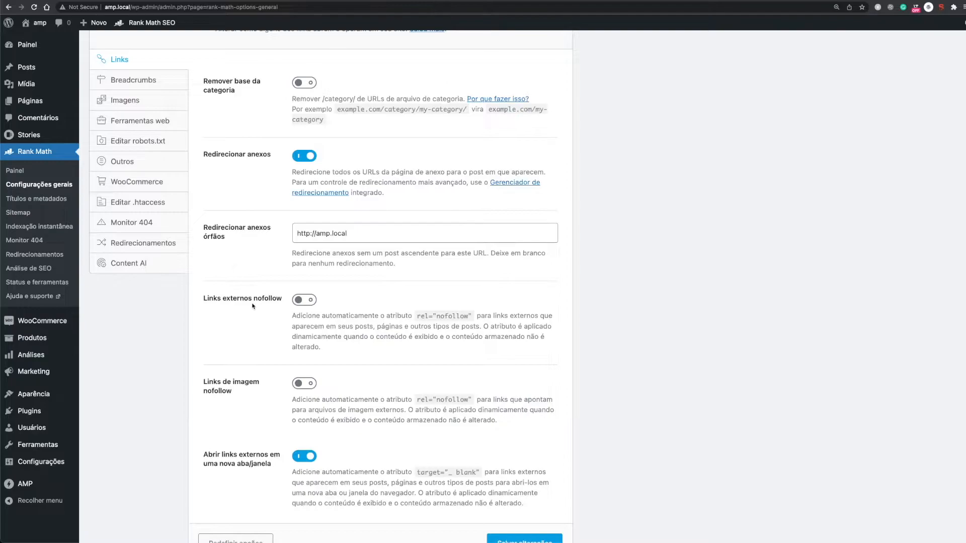
scroll(240, 359, down, 1)
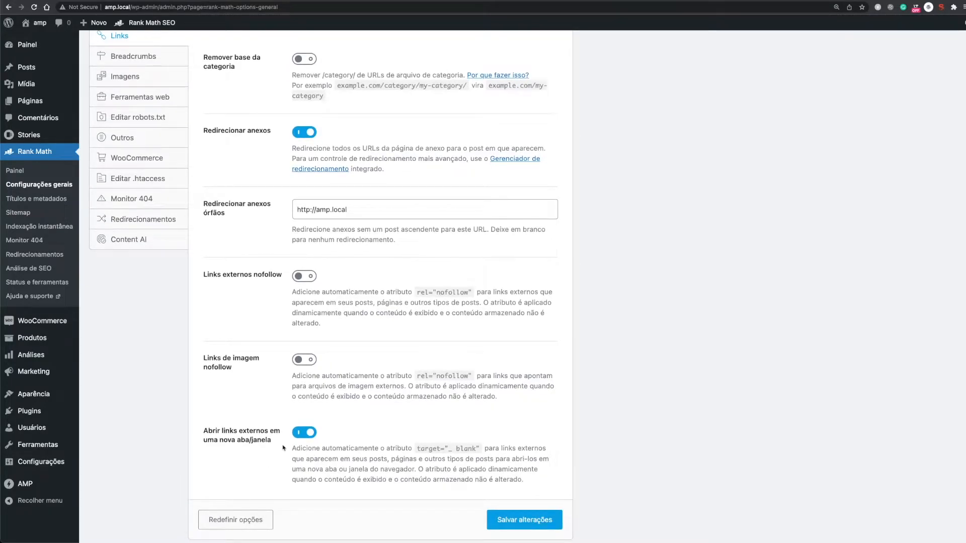
- Enable the automatic addition of missing ALT attributes in the Imagens general settings
scroll(232, 337, up, 2)
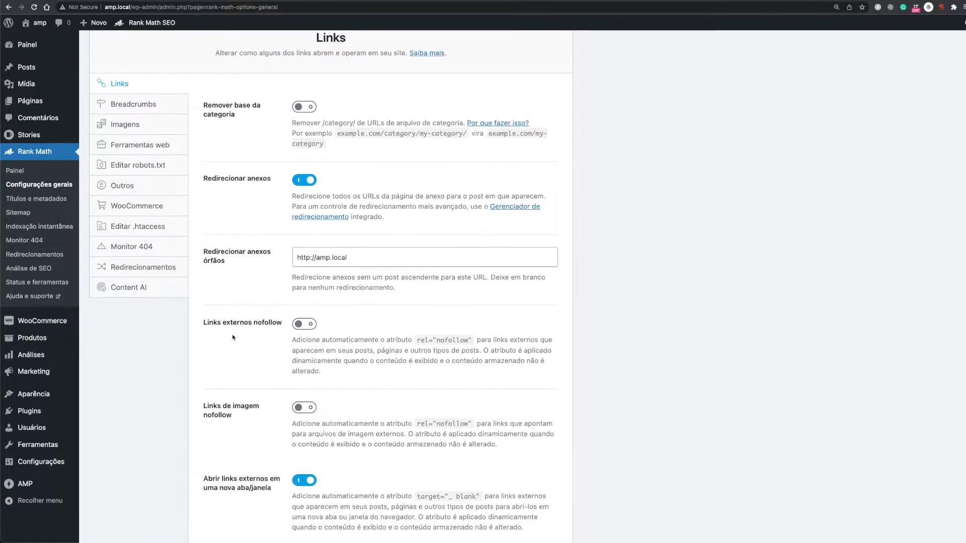
click(134, 104)
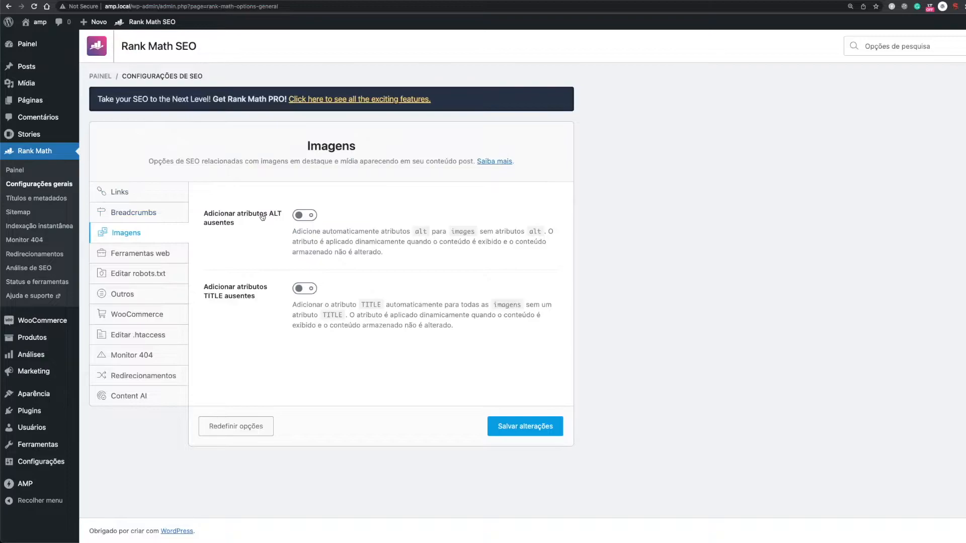
click(303, 215)
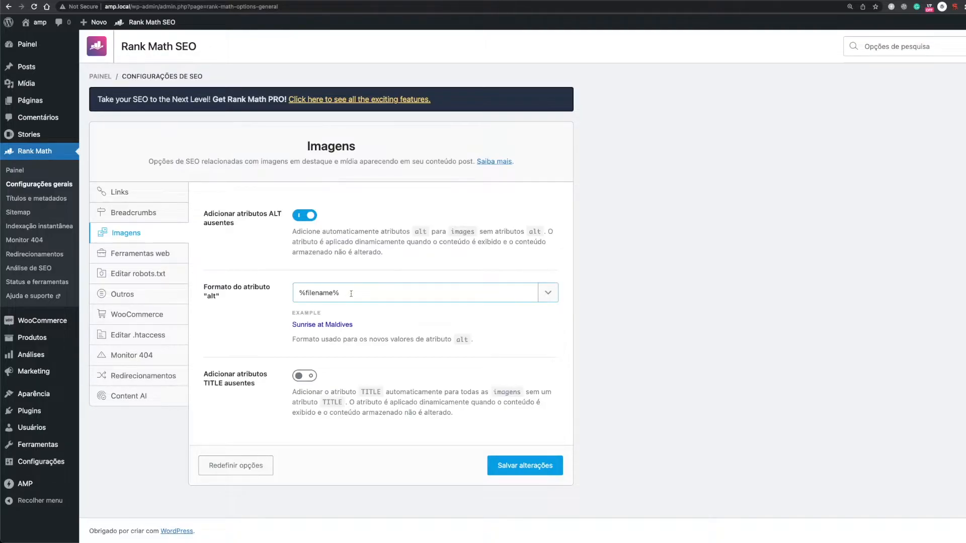
- Add a hyphen separator after %filename% in the alt attribute format
drag(340, 294, 277, 298)
click(366, 291)
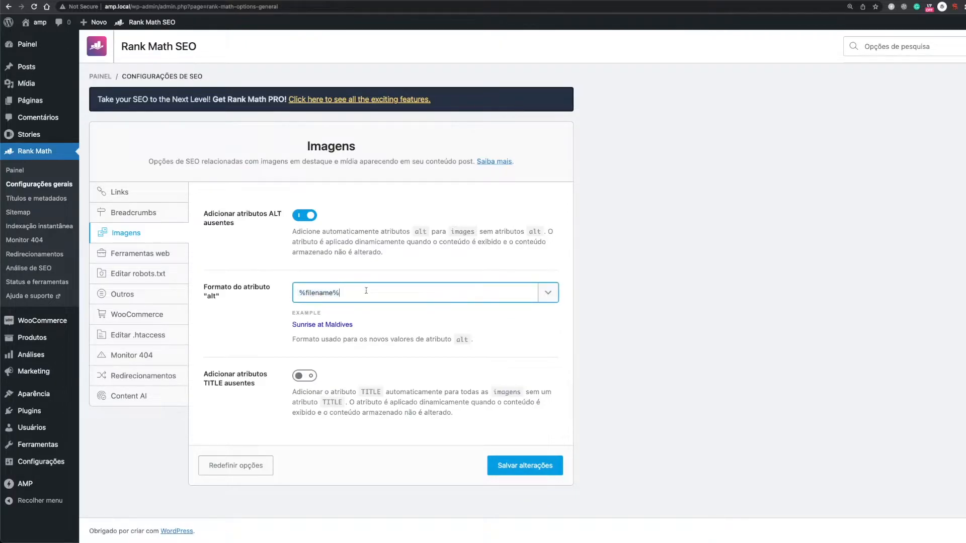
text(- b)
key(BackSpace)
text(Blog Fellyph)
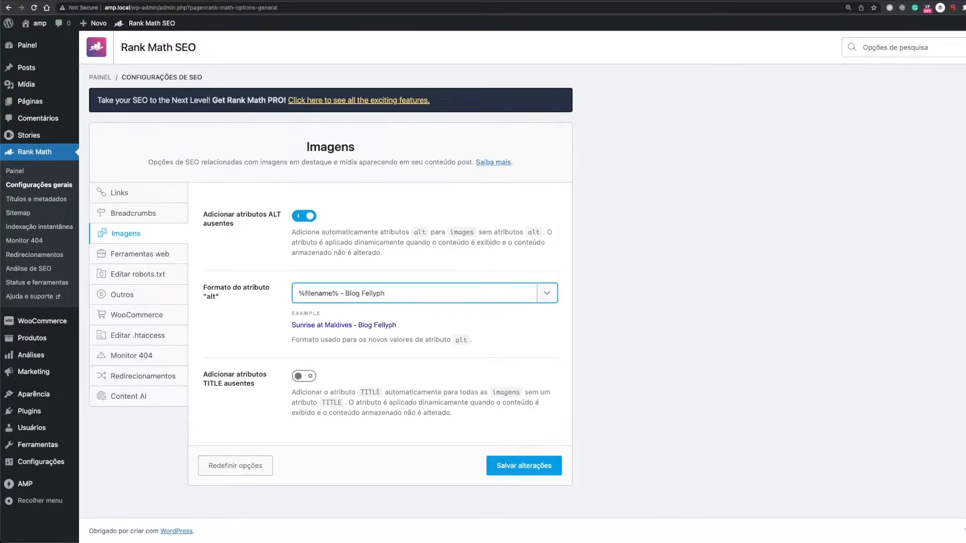
key(BackSpace)
key(BackSpace)
key(BackSpace)
key(BackSpace)
key(BackSpace)
key(BackSpace)
key(BackSpace)
key(BackSpace)
key(BackSpace)
key(BackSpace)
key(BackSpace)
- Append the site title variable %sitename% to the alt attribute format and save the image settings
click(547, 295)
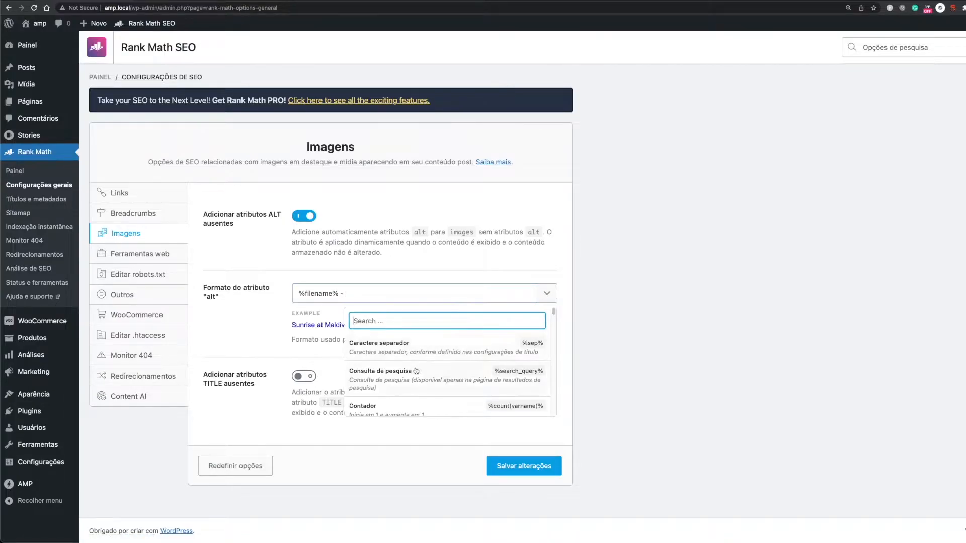
scroll(406, 395, down, 1)
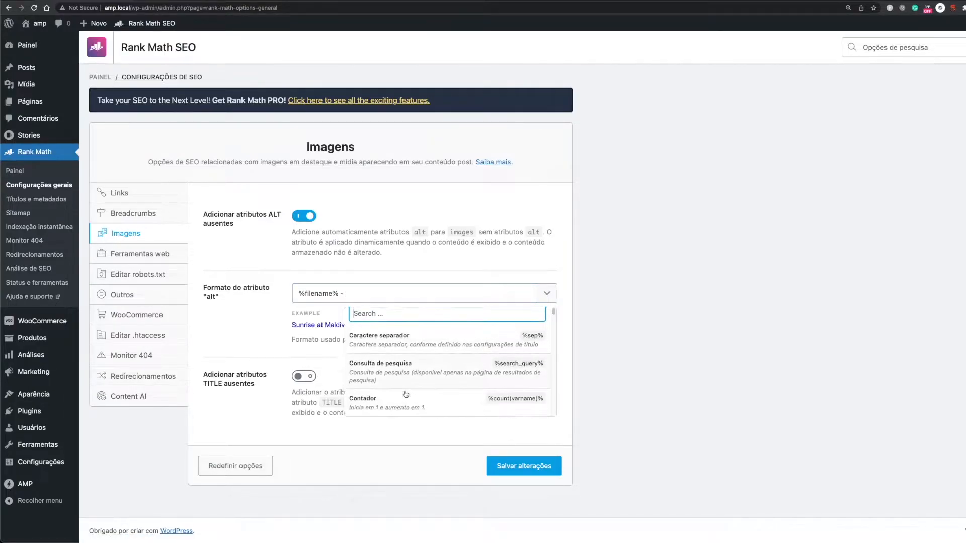
scroll(405, 393, down, 1)
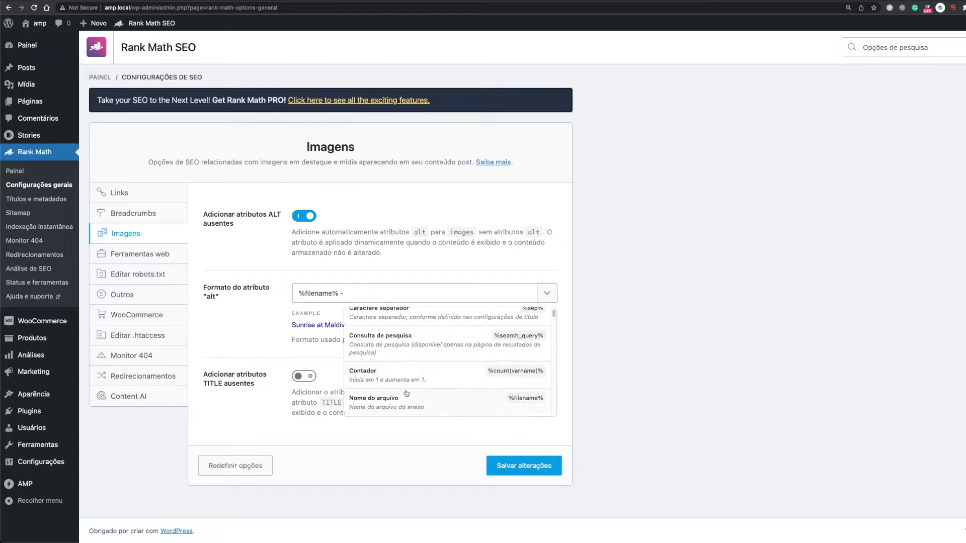
scroll(407, 393, down, 1)
scroll(405, 390, down, 1)
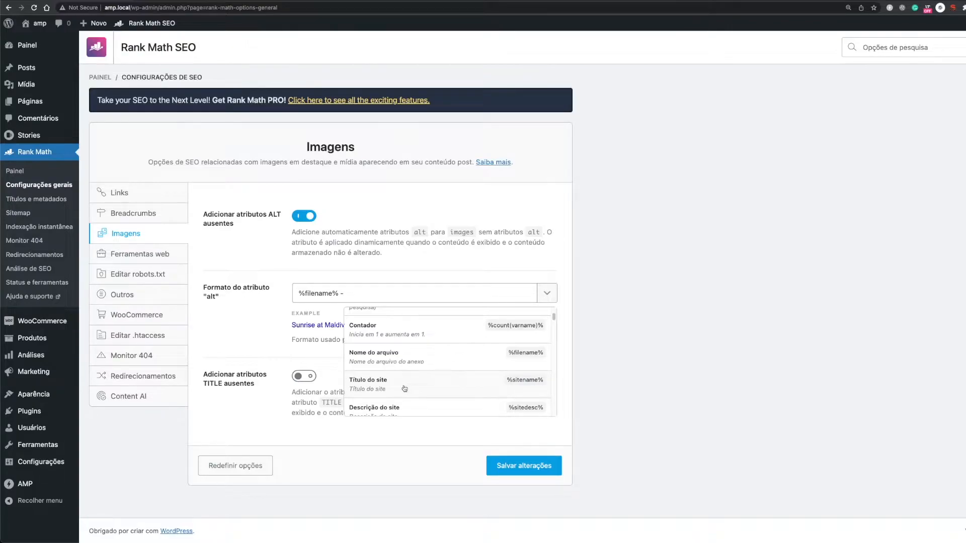
click(404, 388)
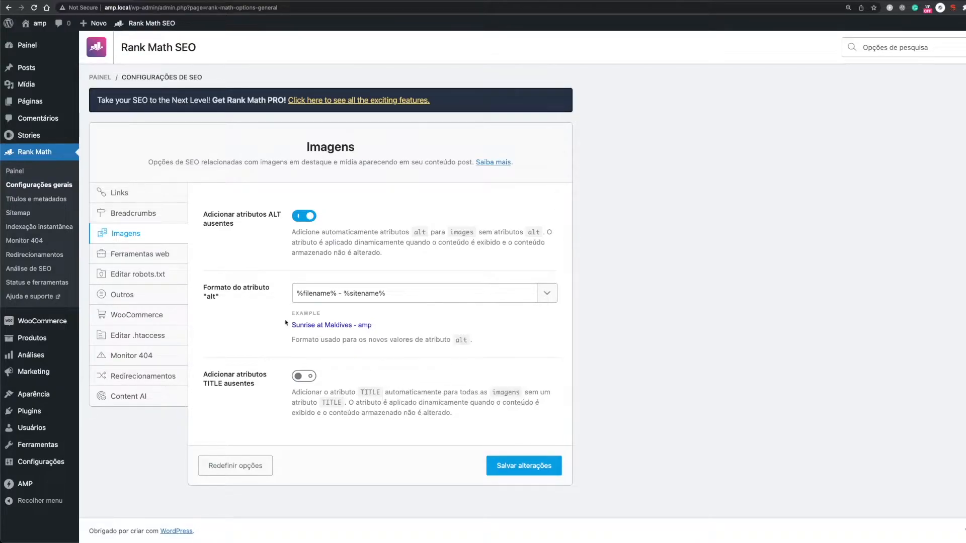
drag(358, 325, 383, 331)
click(458, 325)
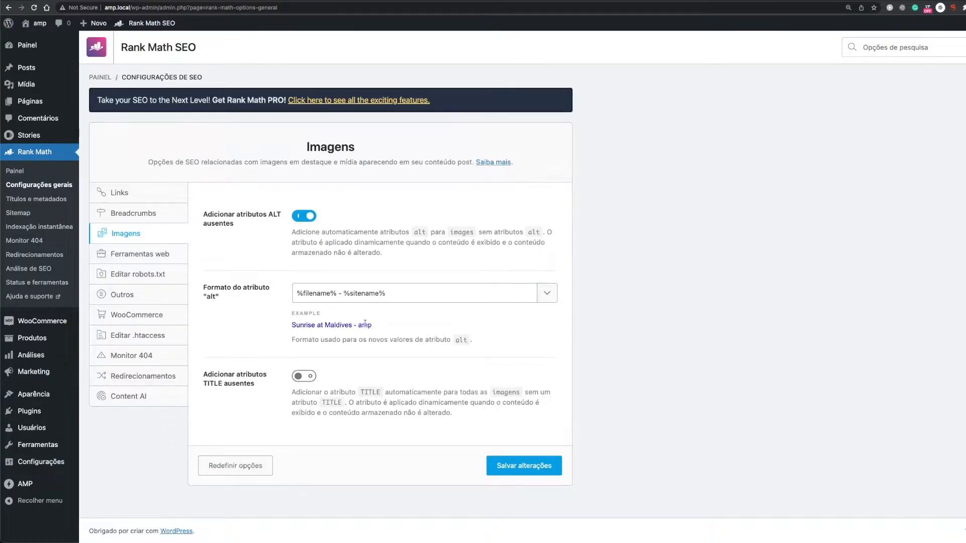
mouse_move(16, 447)
mouse_move(41, 462)
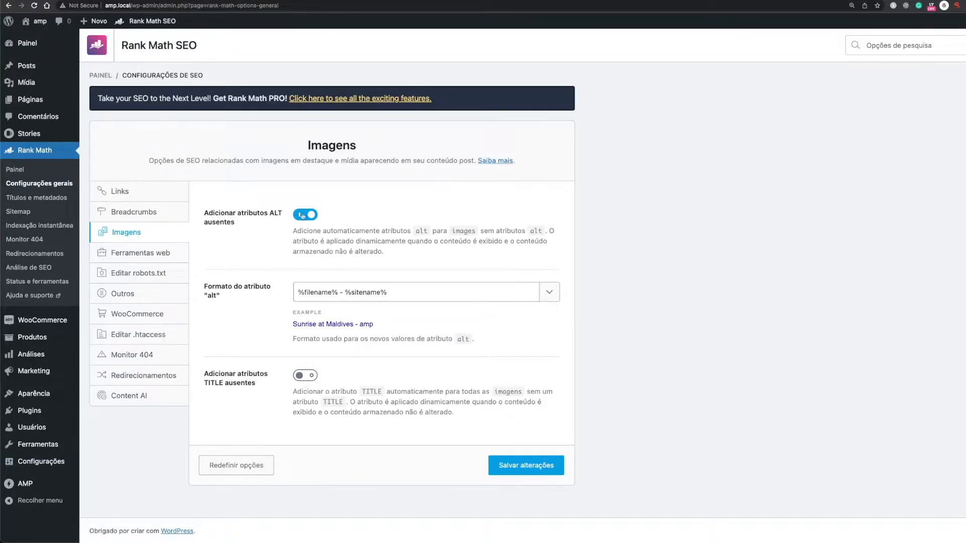
click(532, 469)
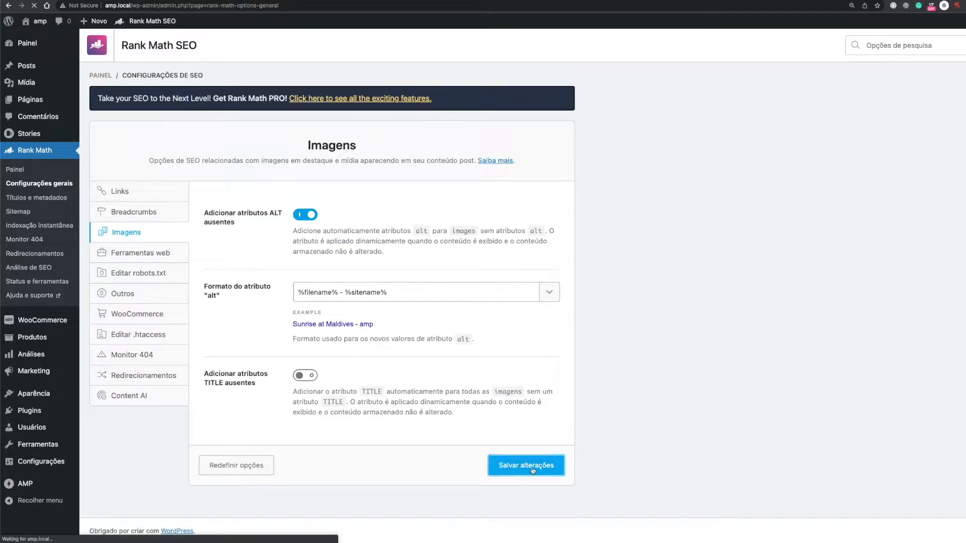
- Open the Ferramentas web settings and examine the HTML tag on Google Search Console's verification page
click(173, 259)
click(175, 282)
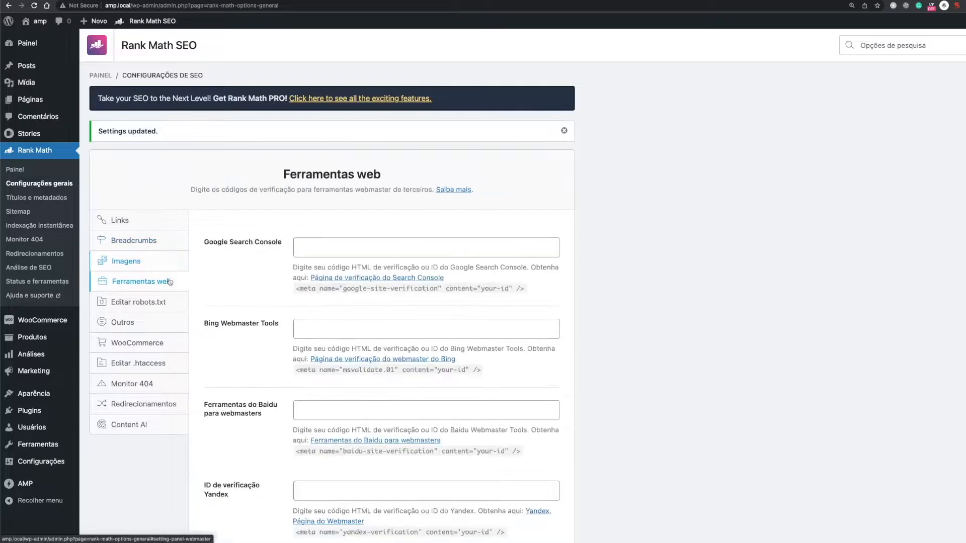
scroll(283, 152, down, 2)
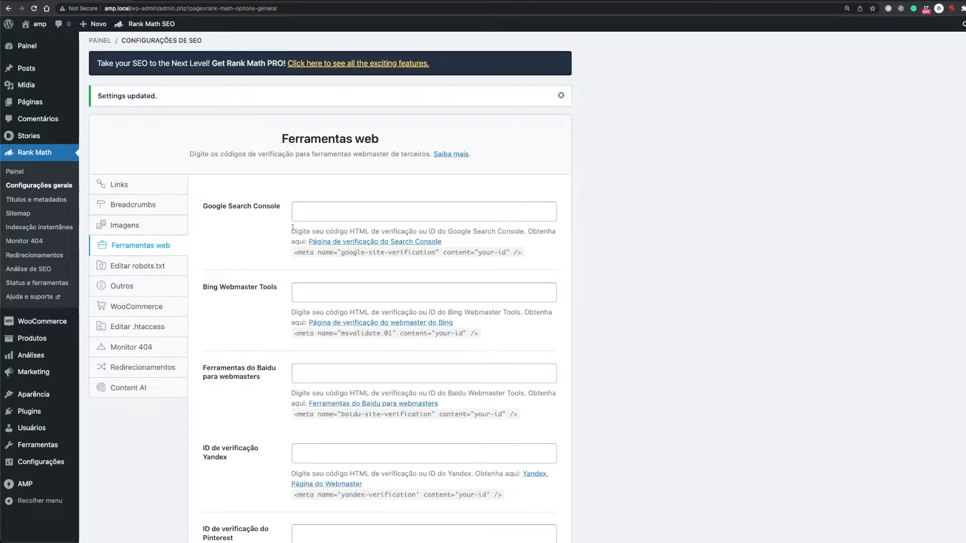
click(350, 243)
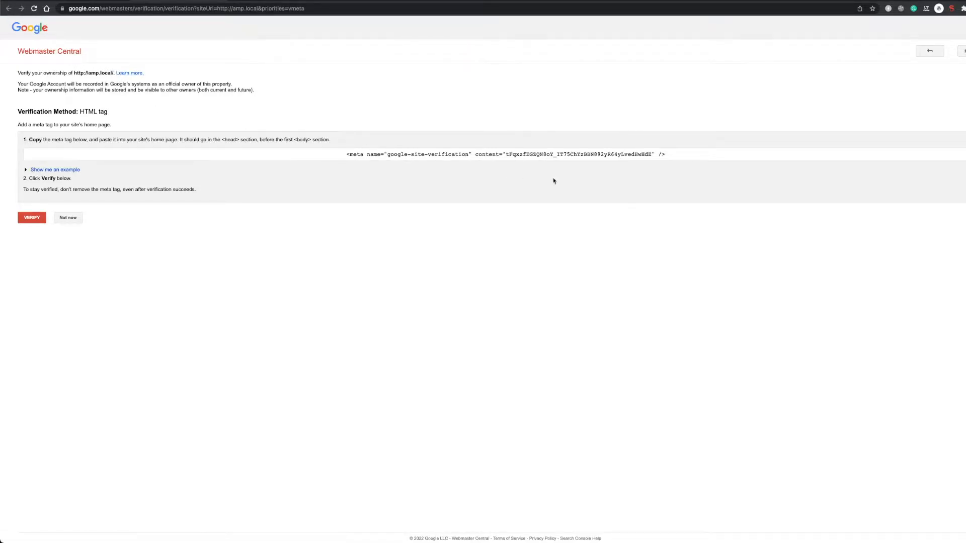
drag(652, 155, 510, 156)
triple_click(508, 156)
click(463, 142)
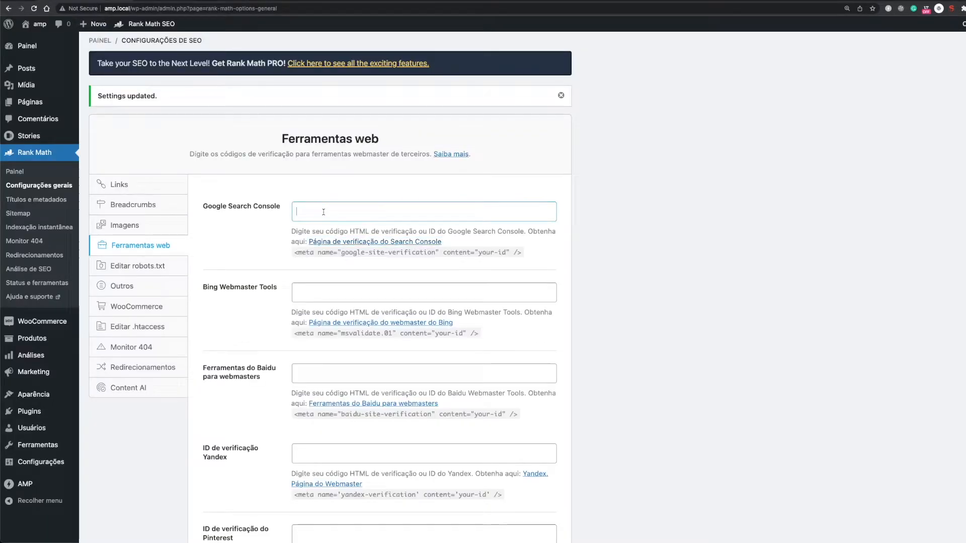
- Review the verification fields from Google Search Console to Norton Safe Web, and open the robots.txt editor to examine its rules
click(368, 208)
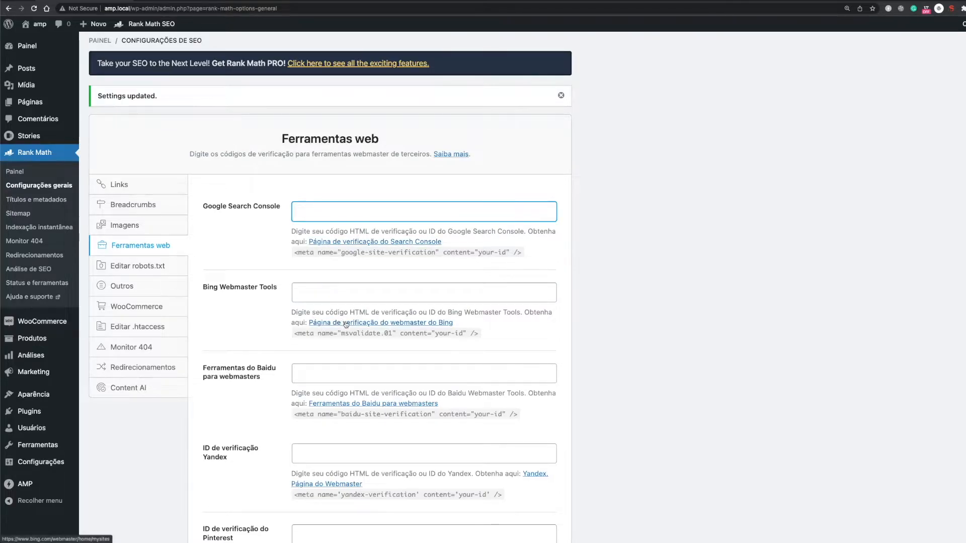
click(347, 293)
scroll(339, 365, down, 1)
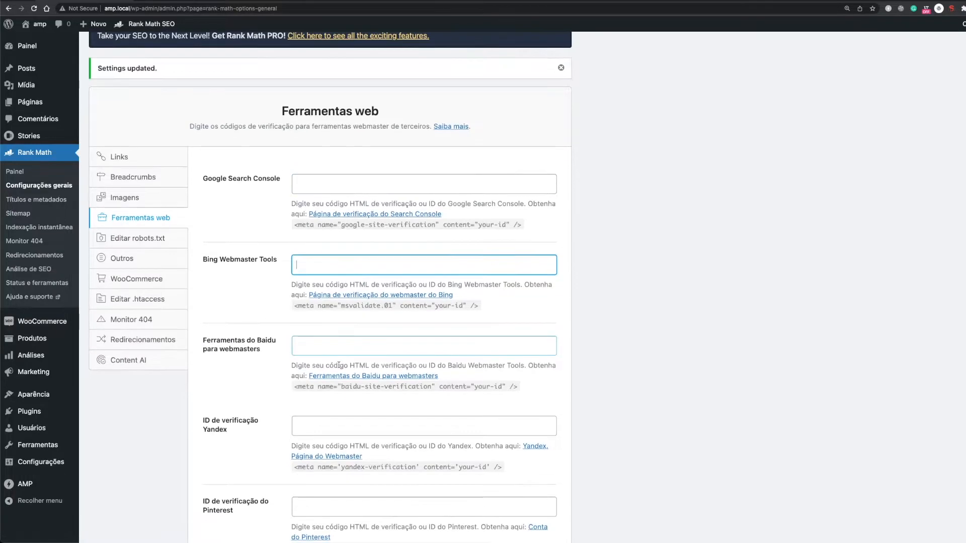
scroll(318, 421, down, 2)
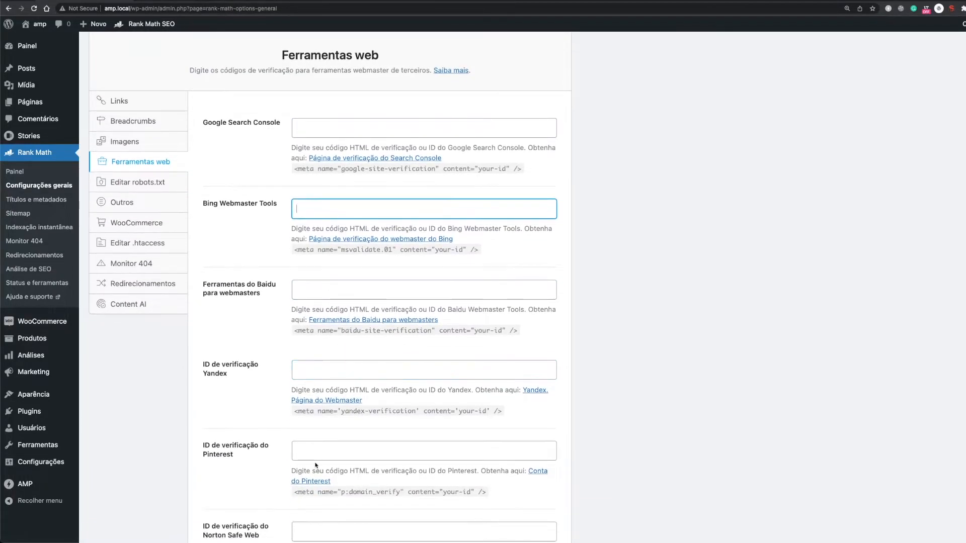
scroll(316, 465, down, 5)
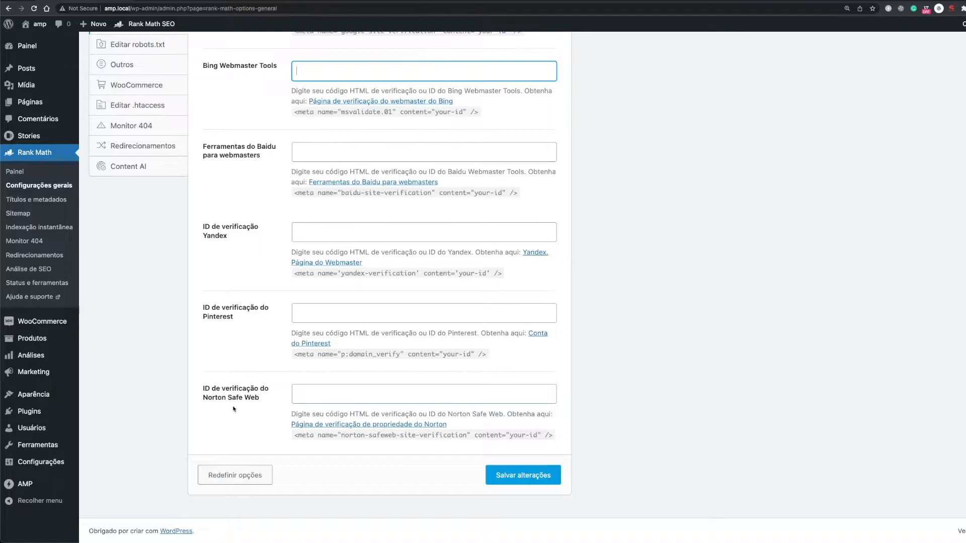
click(162, 307)
click(168, 320)
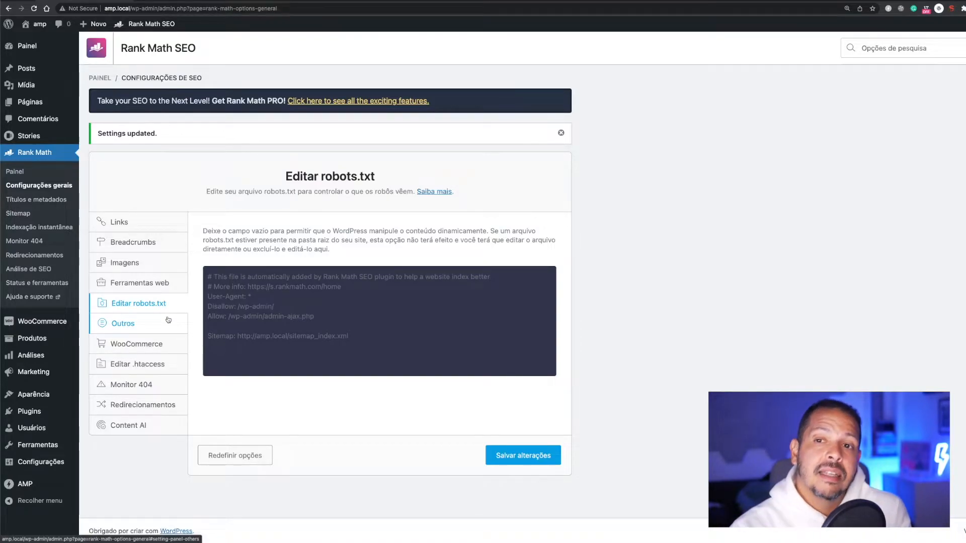
- Open the post "logo famove" for editing and show its Rank Math SEO settings
click(52, 71)
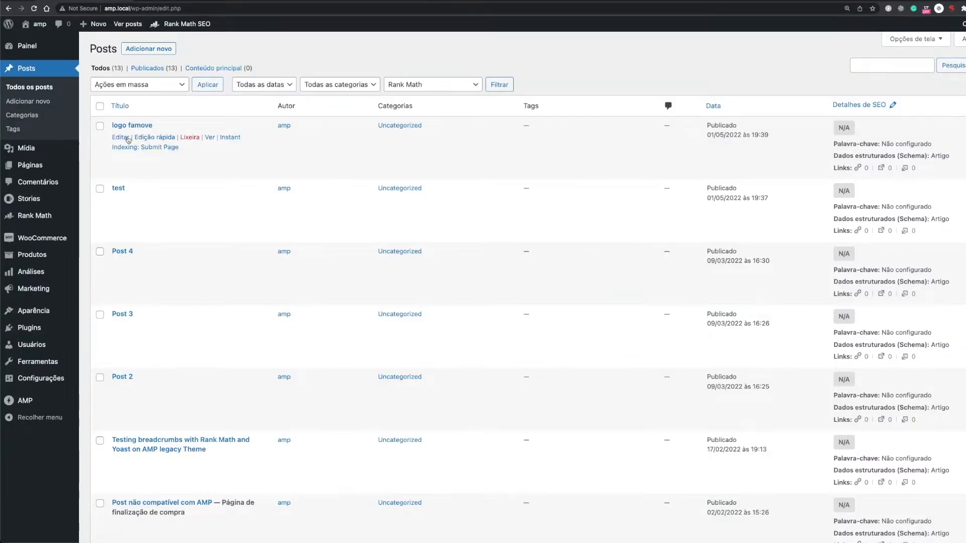
click(126, 137)
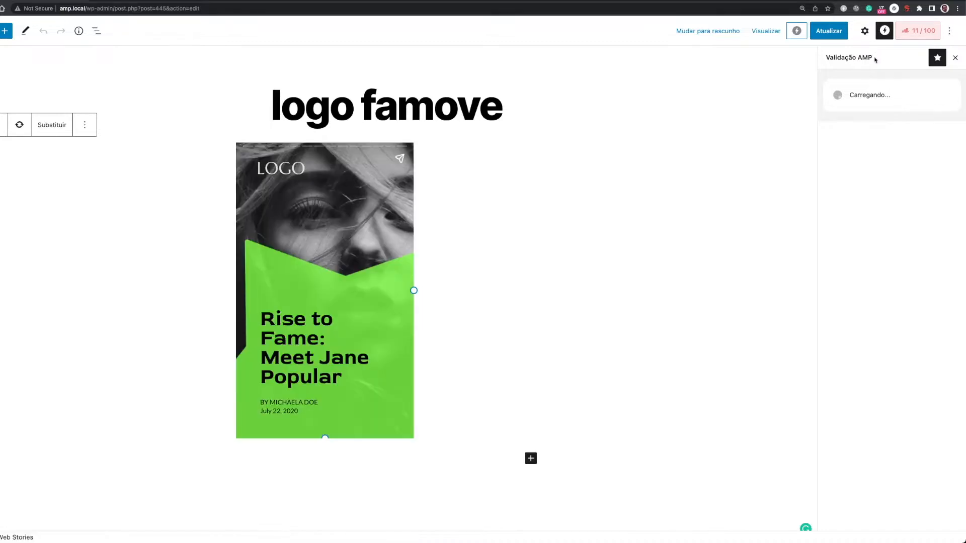
click(914, 31)
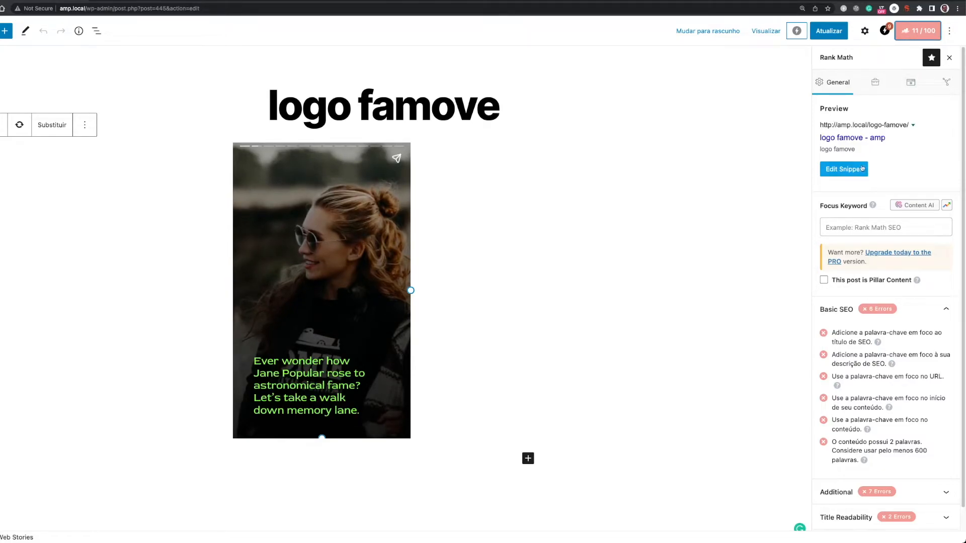
scroll(862, 218, down, 1)
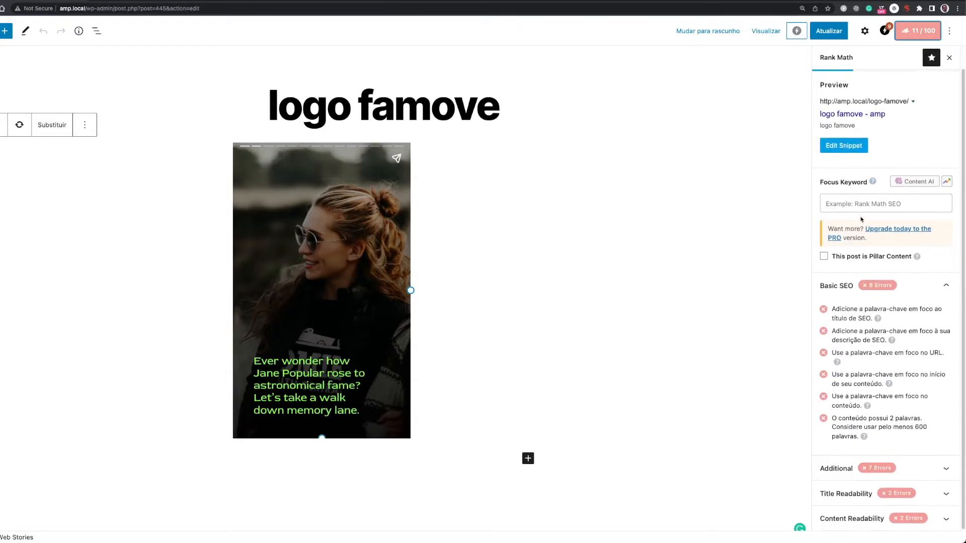
scroll(902, 123, up, 1)
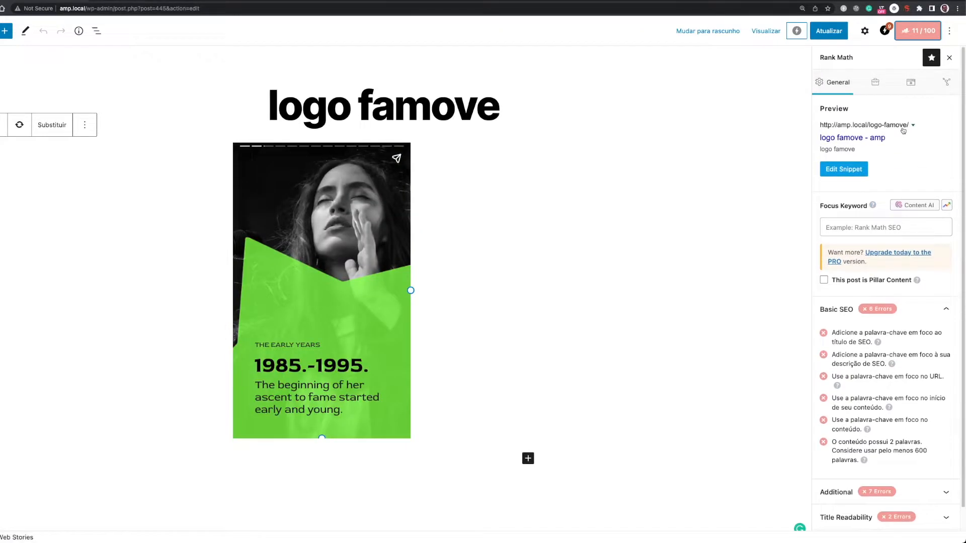
- Set the post's Robots Meta to No Index in the advanced SEO settings and update the post
click(877, 82)
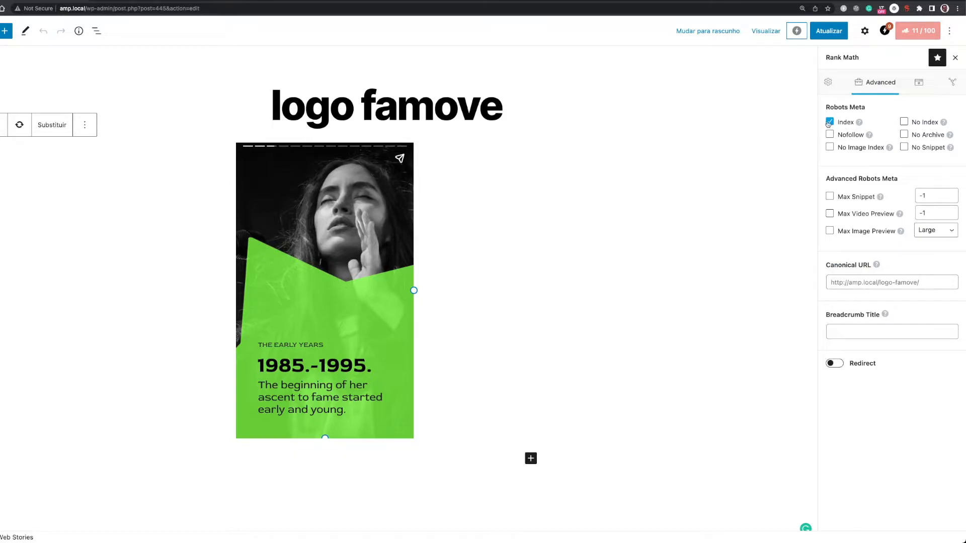
click(904, 122)
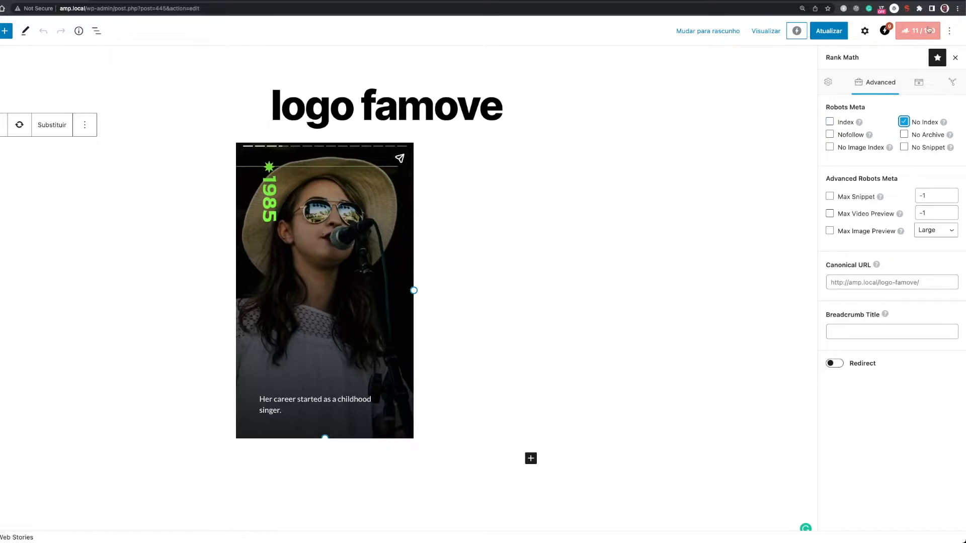
click(828, 31)
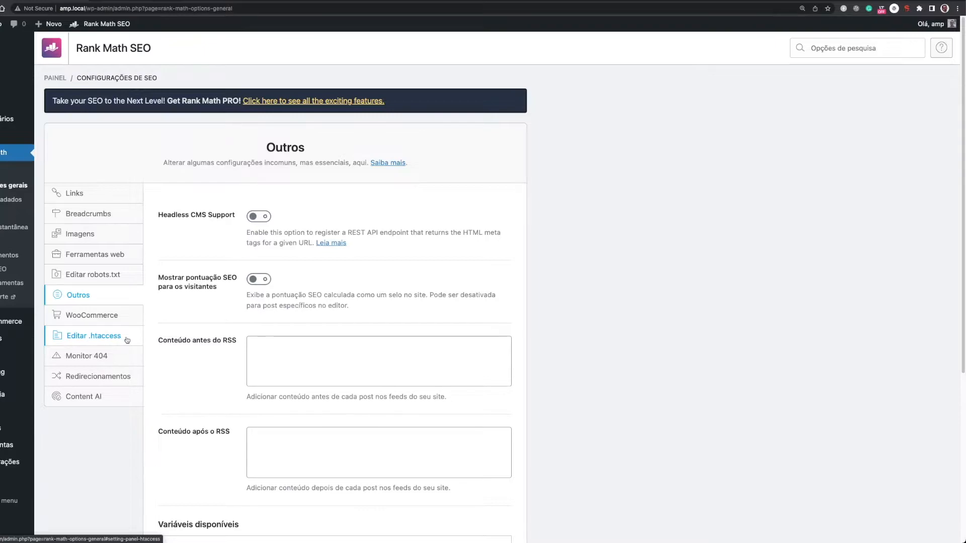
- Review the Monitor 404, Redirecionamentos and Content AI general settings, and open Rank Math's Títulos e metadados page
click(106, 358)
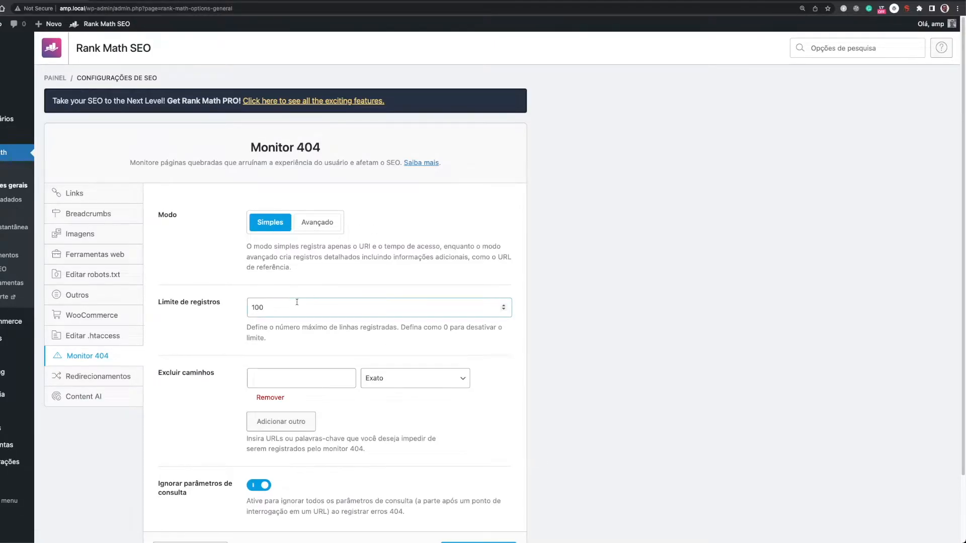
scroll(289, 294, down, 1)
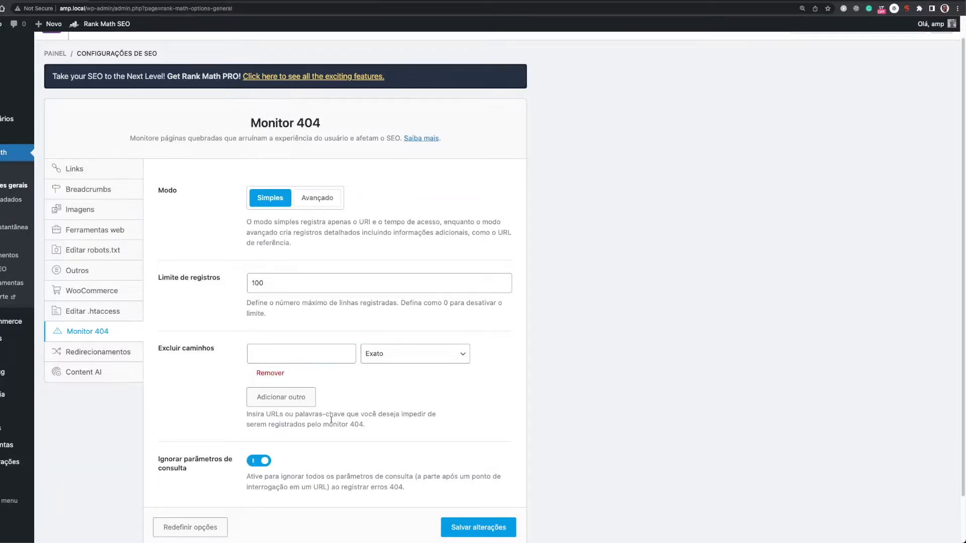
click(85, 352)
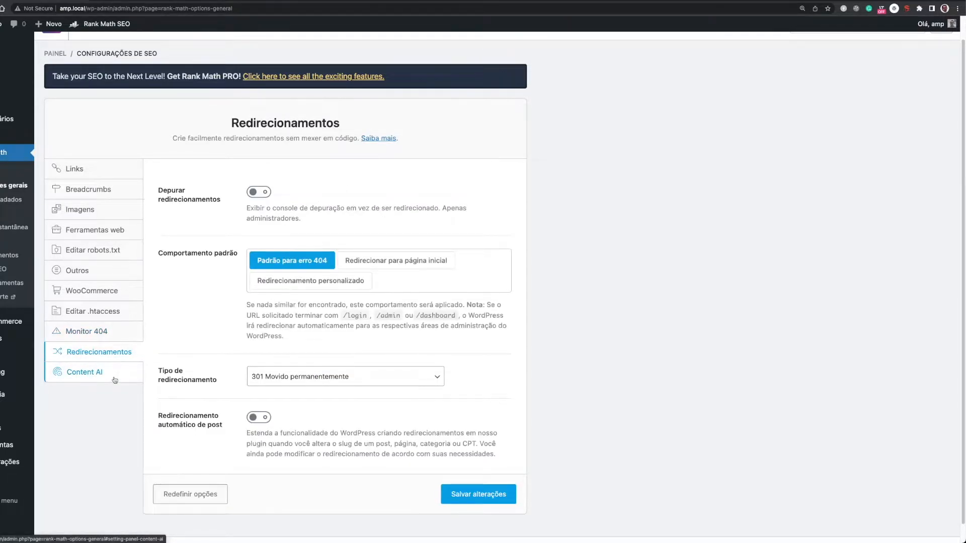
click(115, 380)
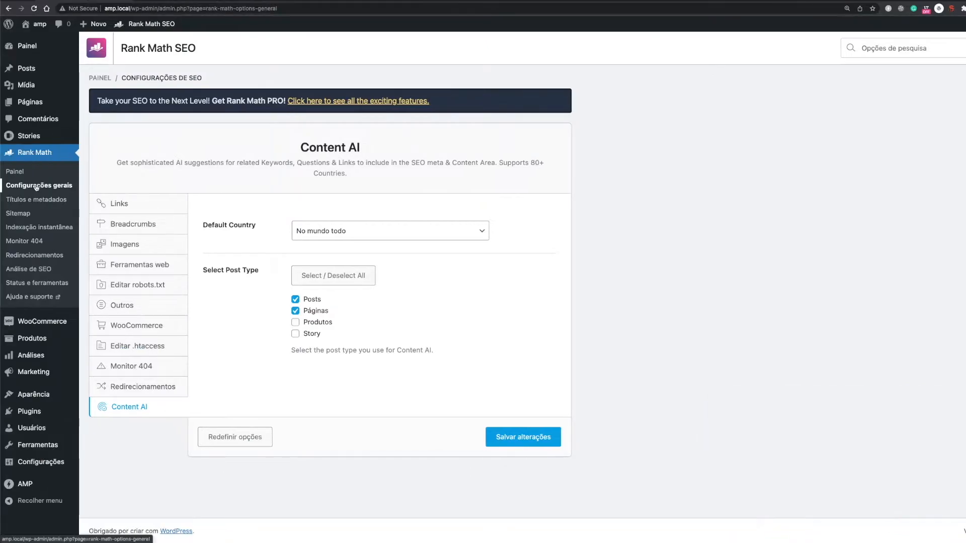
click(38, 200)
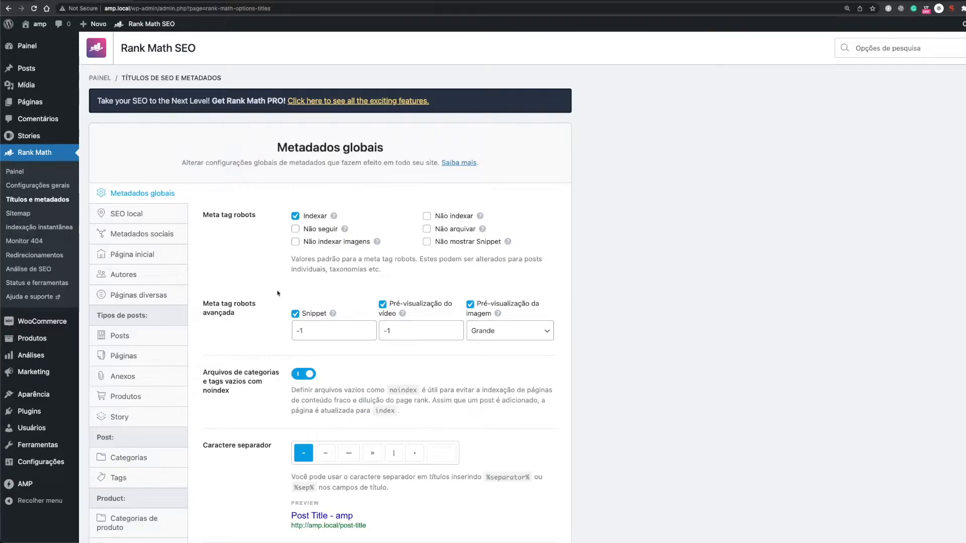
- Review the Metadados globais settings, from the robots meta tags and separator character to the OpenGraph thumbnail and Twitter card type
scroll(274, 296, down, 1)
scroll(274, 296, down, 3)
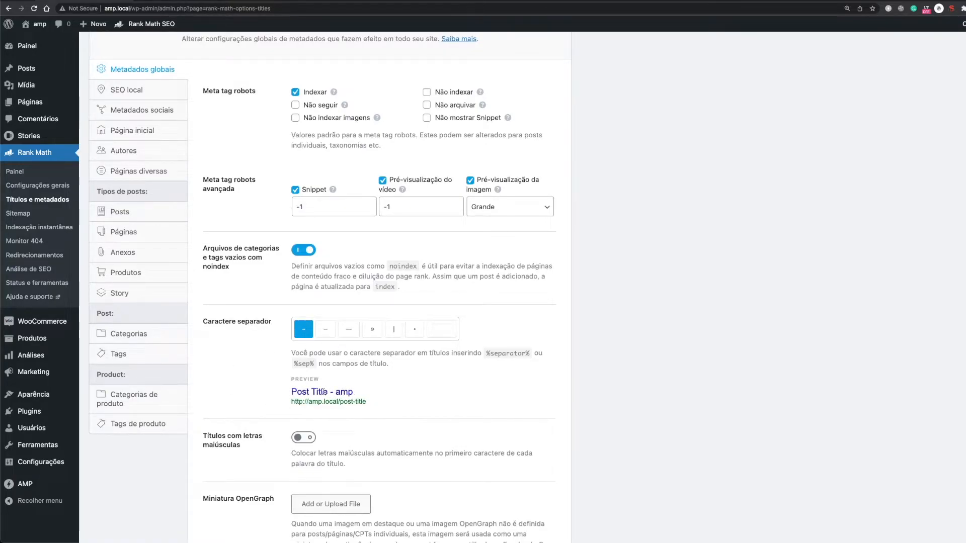
scroll(274, 397, down, 3)
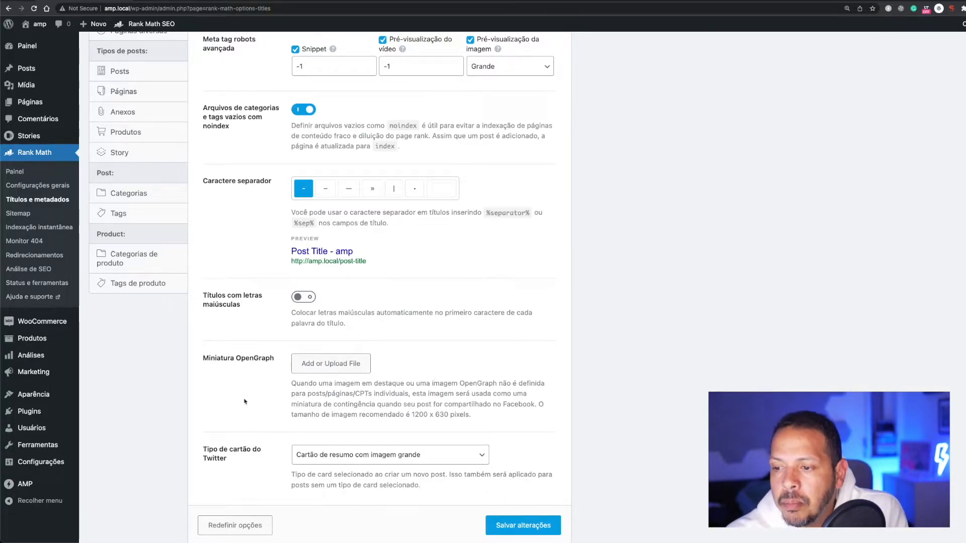
scroll(254, 423, down, 1)
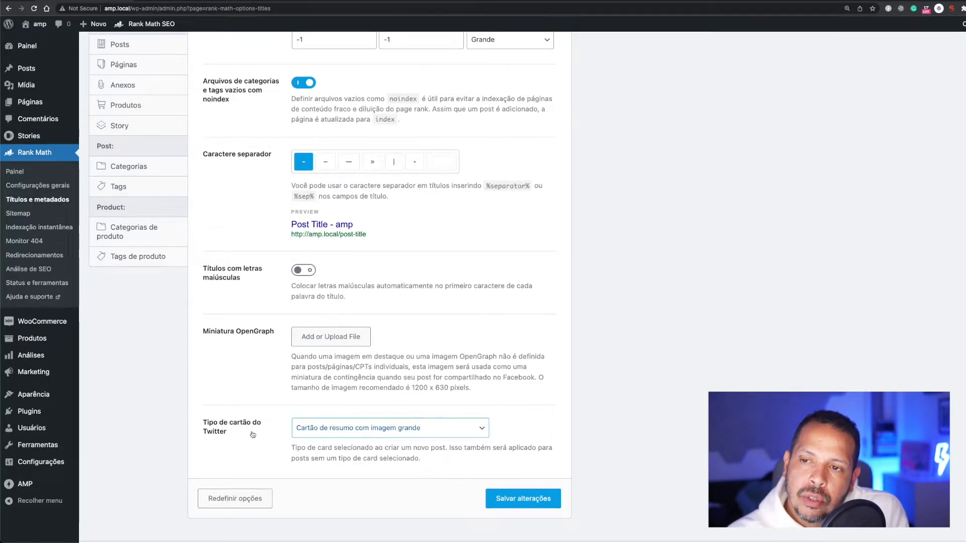
scroll(163, 326, up, 10)
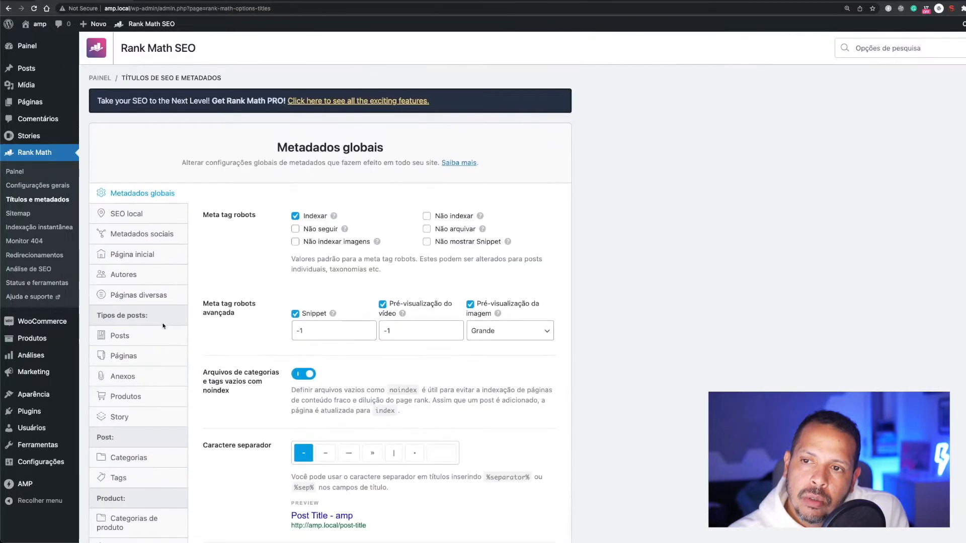
- Open the SEO local settings and review the person or company, name, logo, URL, e-mail, address and business type fields
click(127, 213)
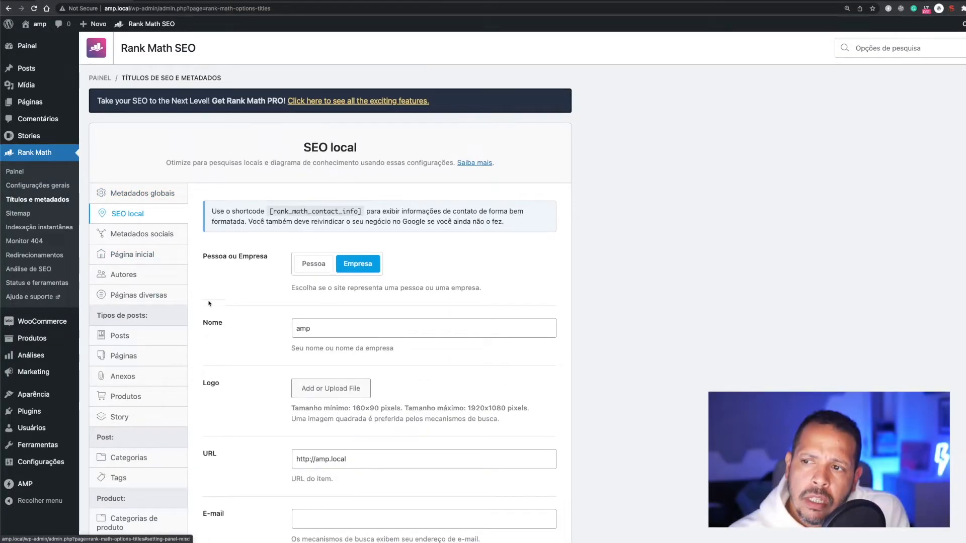
scroll(201, 309, down, 5)
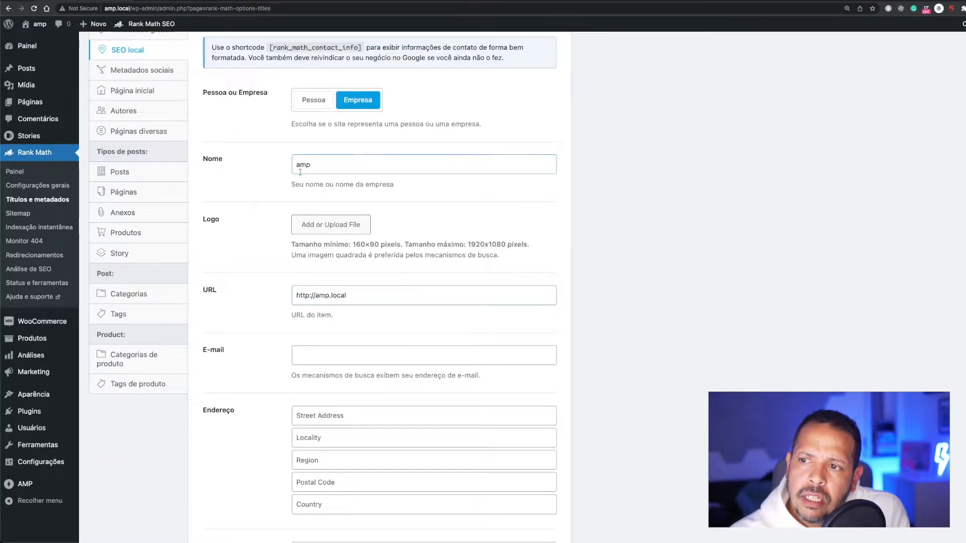
scroll(280, 307, down, 1)
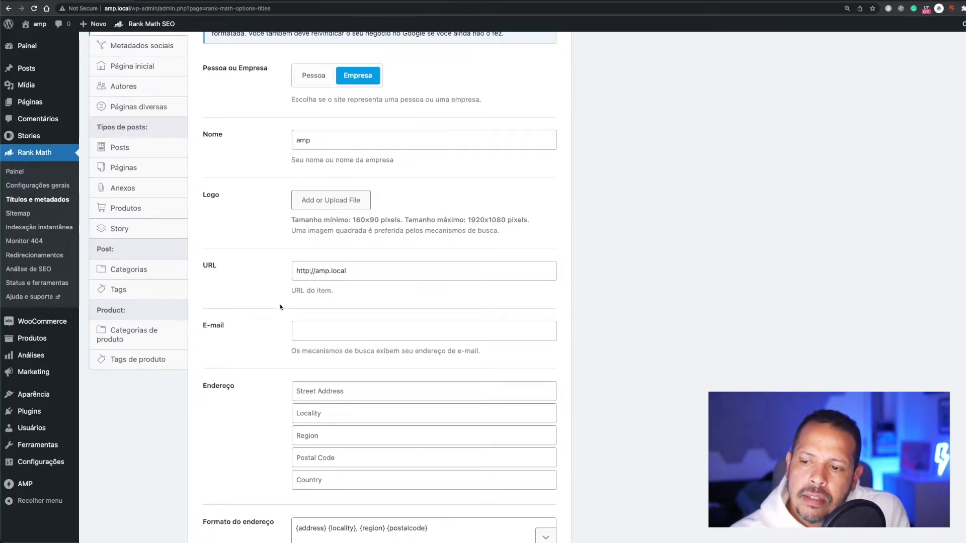
scroll(280, 307, up, 4)
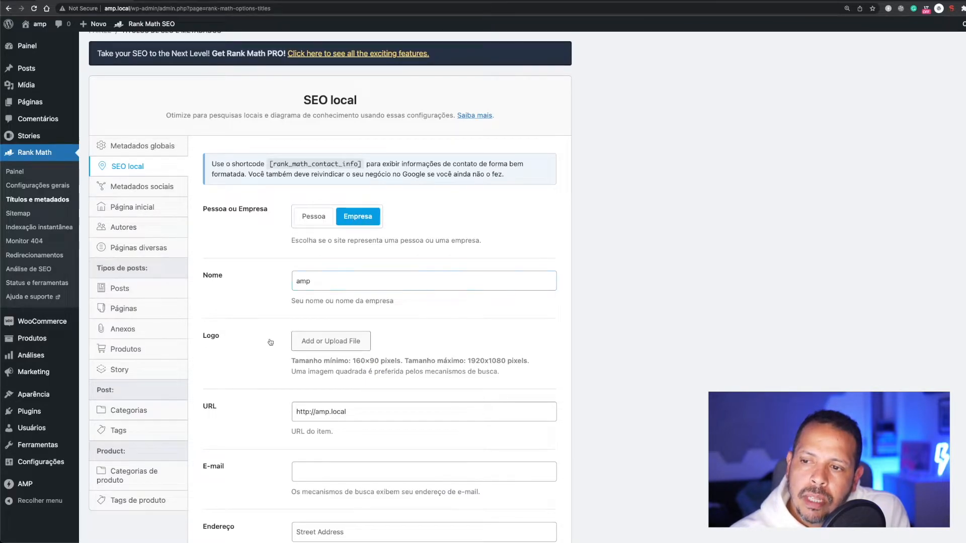
scroll(270, 342, down, 1)
scroll(358, 341, down, 4)
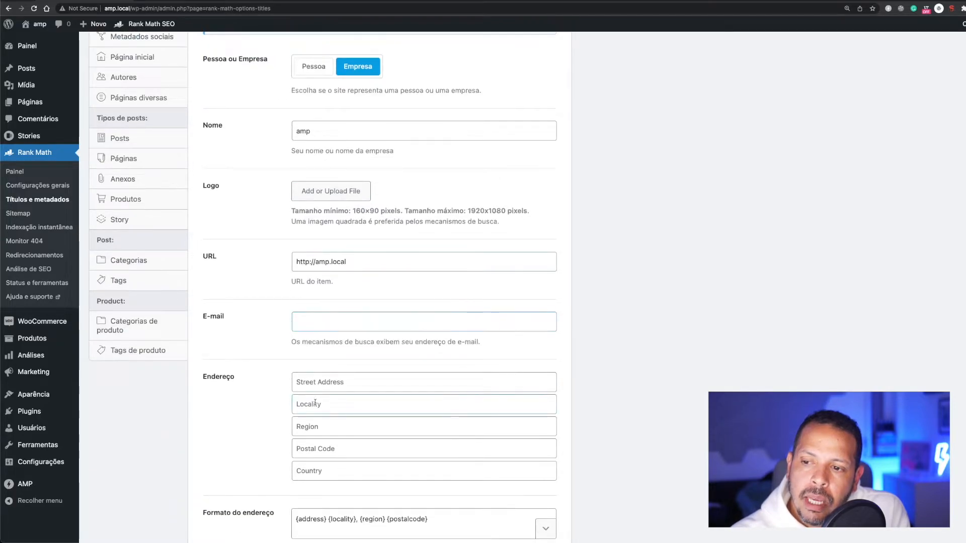
scroll(314, 366, down, 4)
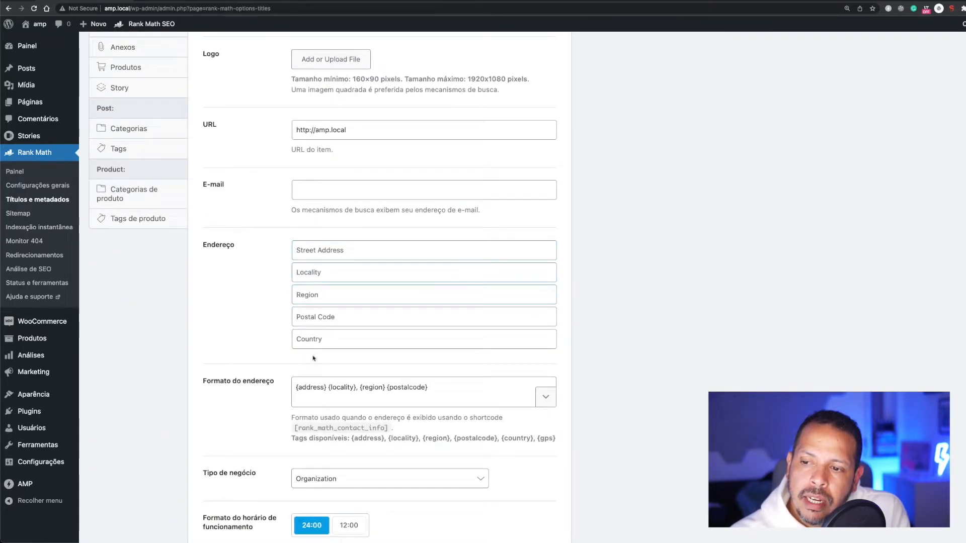
scroll(234, 378, down, 1)
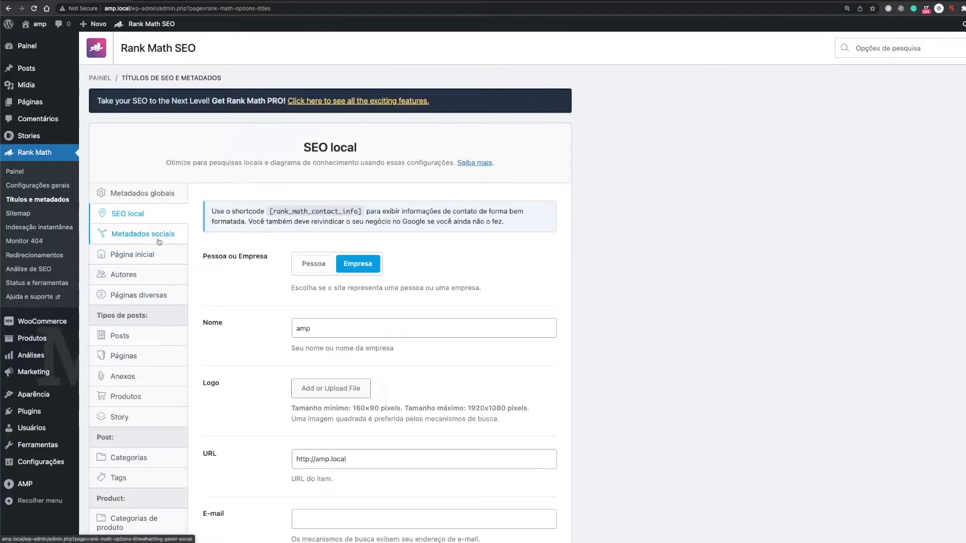
- Open the Metadados sociais settings and review the Facebook page, authorship, admin, app and secret fields and the Twitter username
click(151, 244)
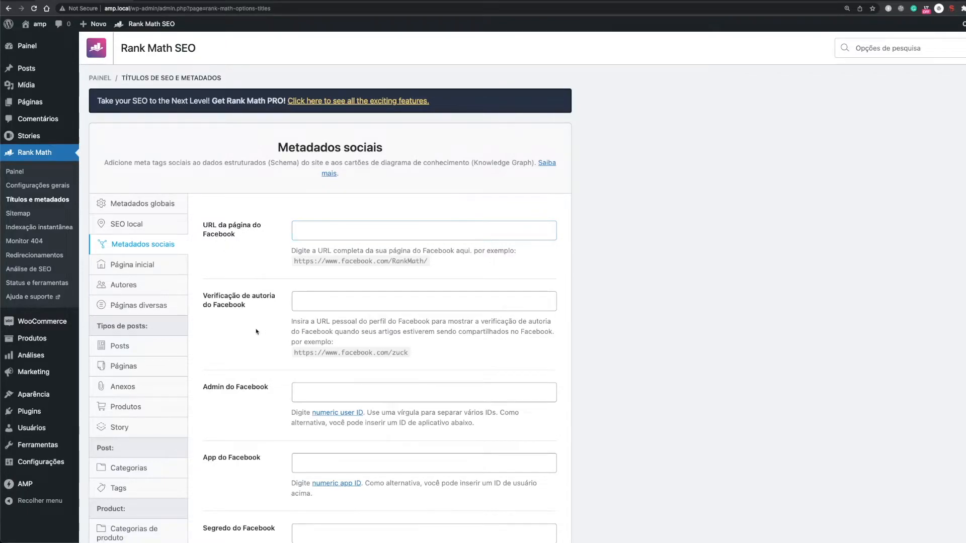
scroll(257, 329, down, 1)
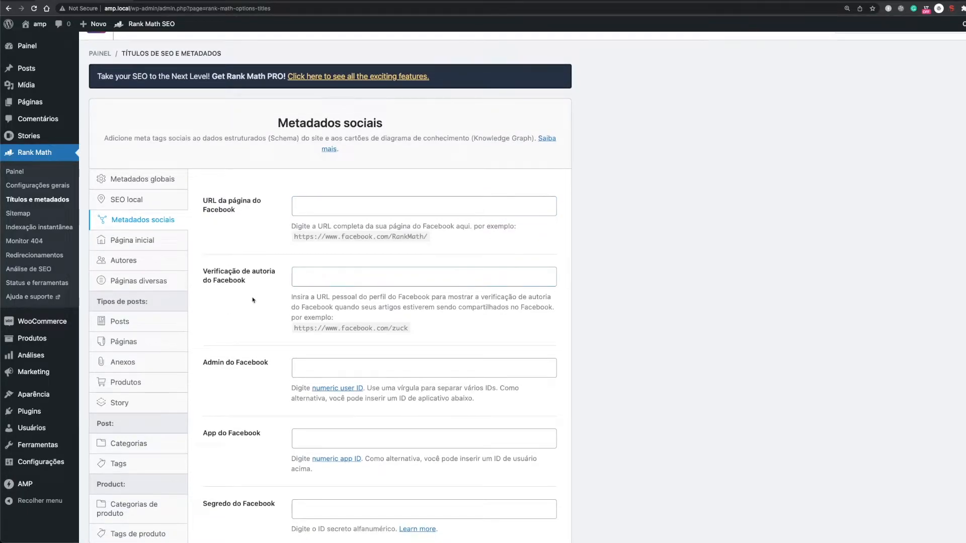
scroll(259, 315, down, 1)
scroll(282, 360, down, 1)
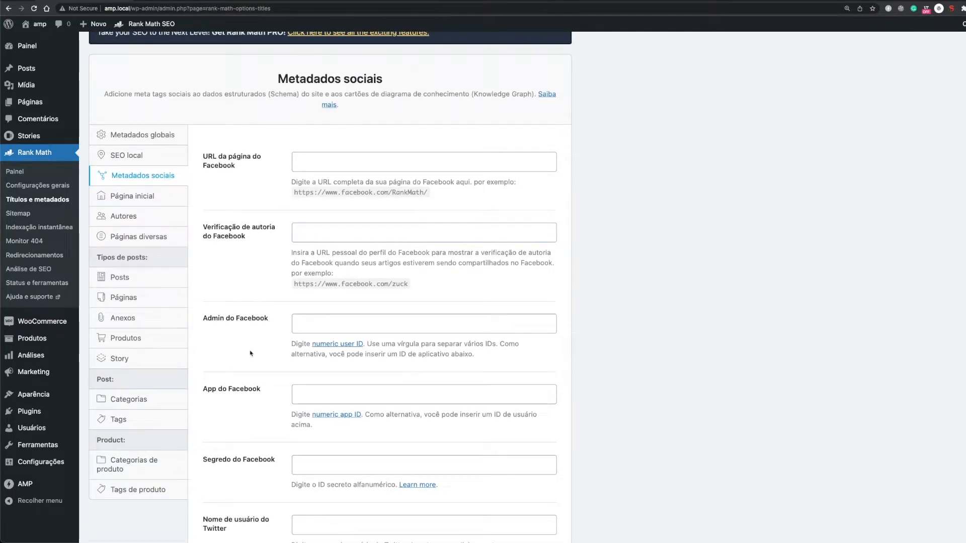
scroll(264, 285, down, 1)
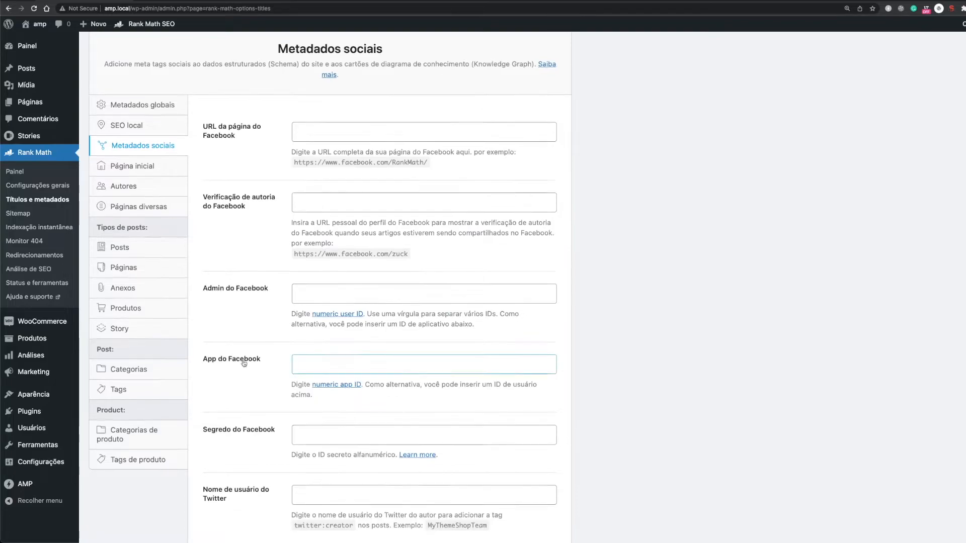
scroll(252, 361, down, 2)
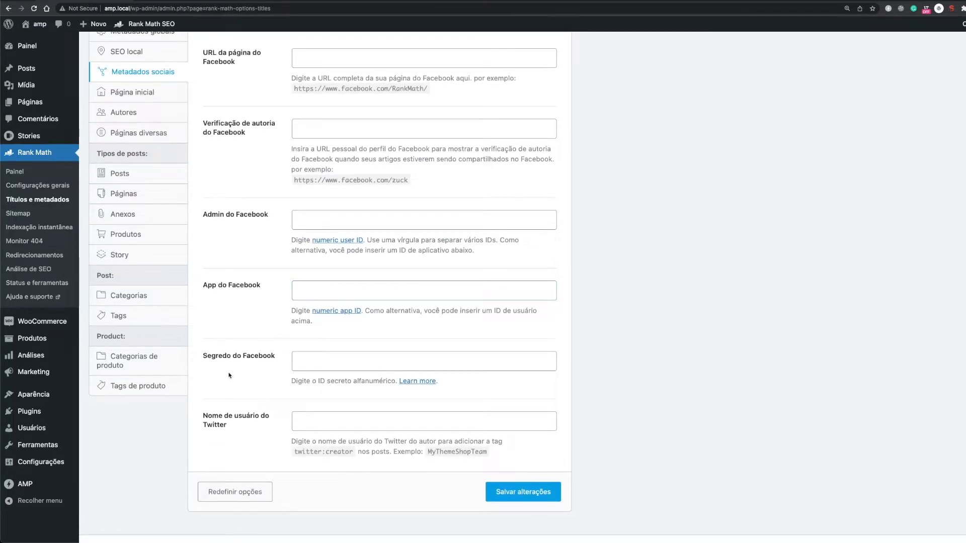
click(238, 359)
scroll(209, 295, up, 5)
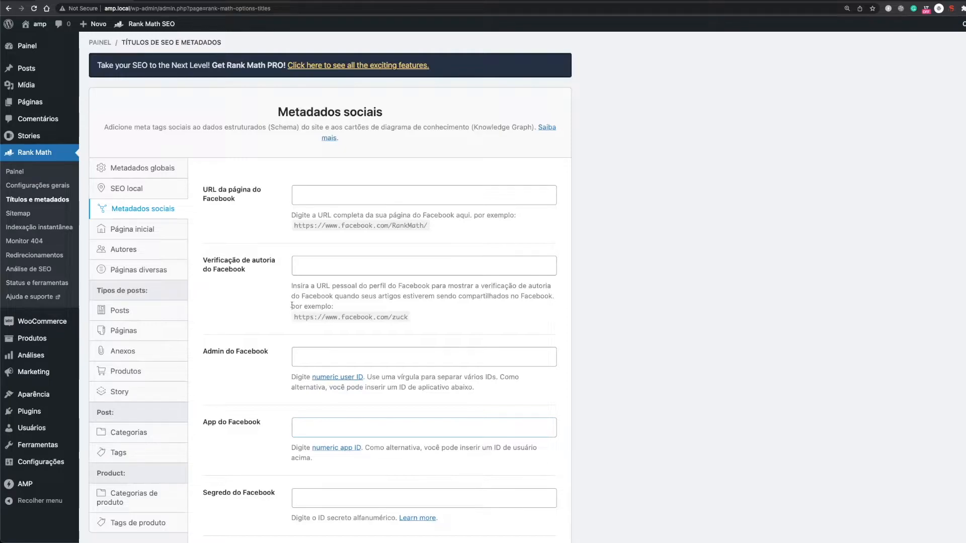
- View the Página inicial metadata settings, and review the date archive, 404 error and search result options under Páginas diversas
click(163, 230)
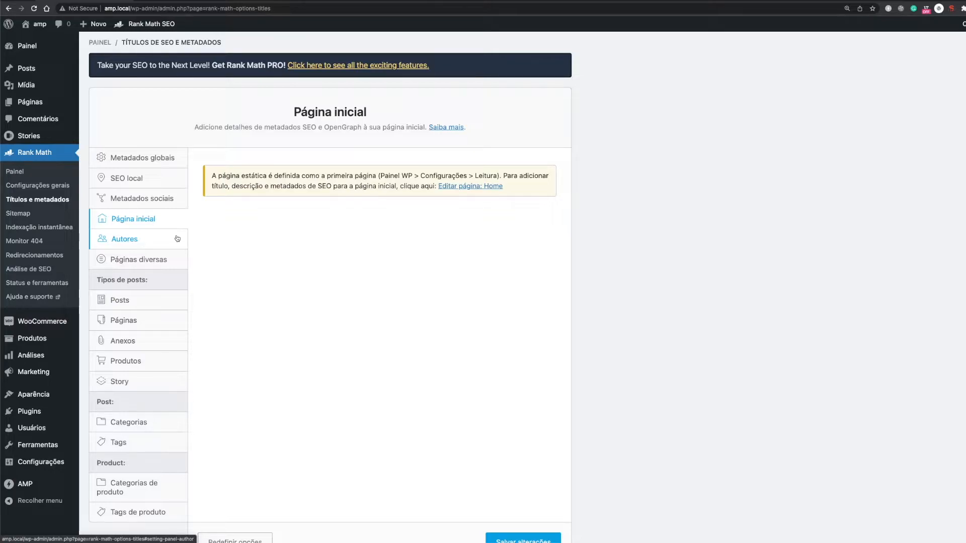
click(176, 264)
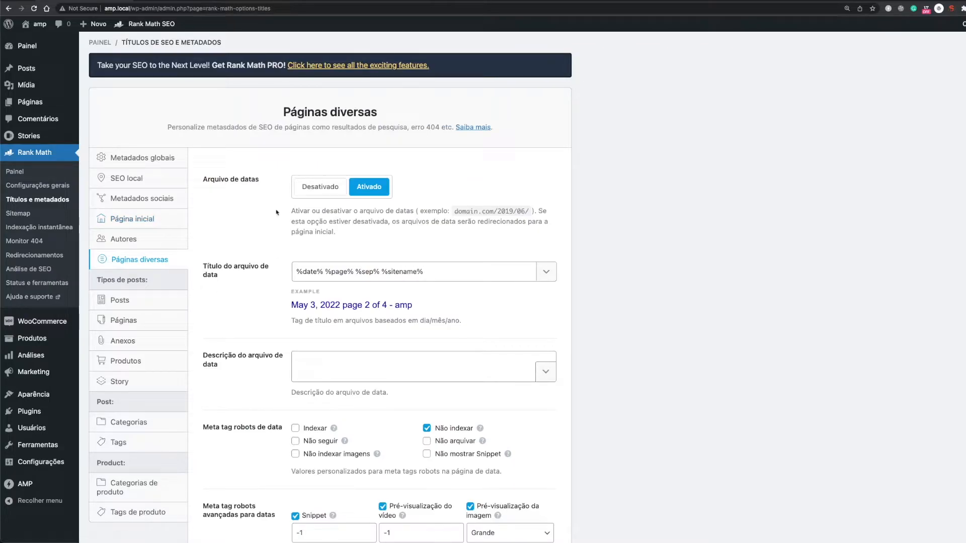
scroll(297, 380, down, 5)
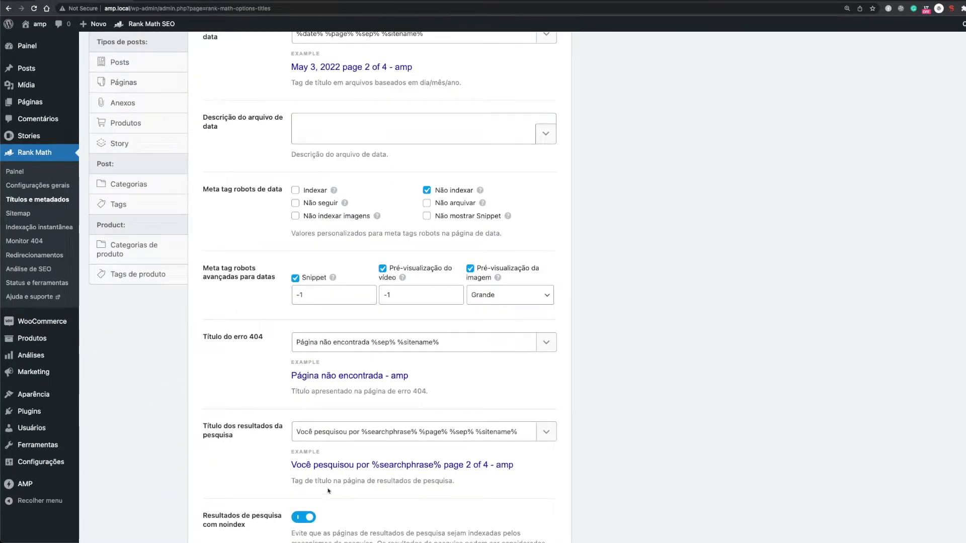
scroll(214, 450, up, 5)
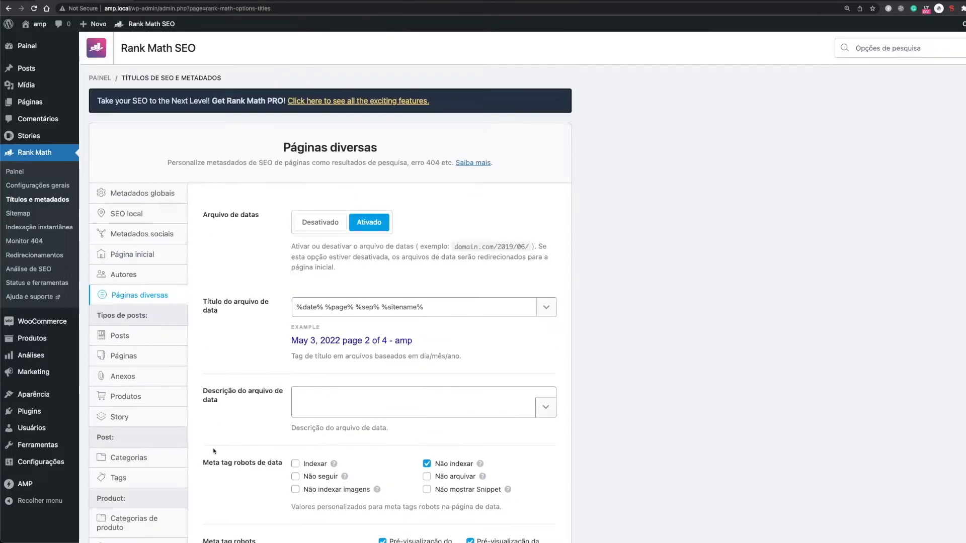
- Review the Posts title, description, structured data and article type settings, and go to the Páginas post type
click(140, 344)
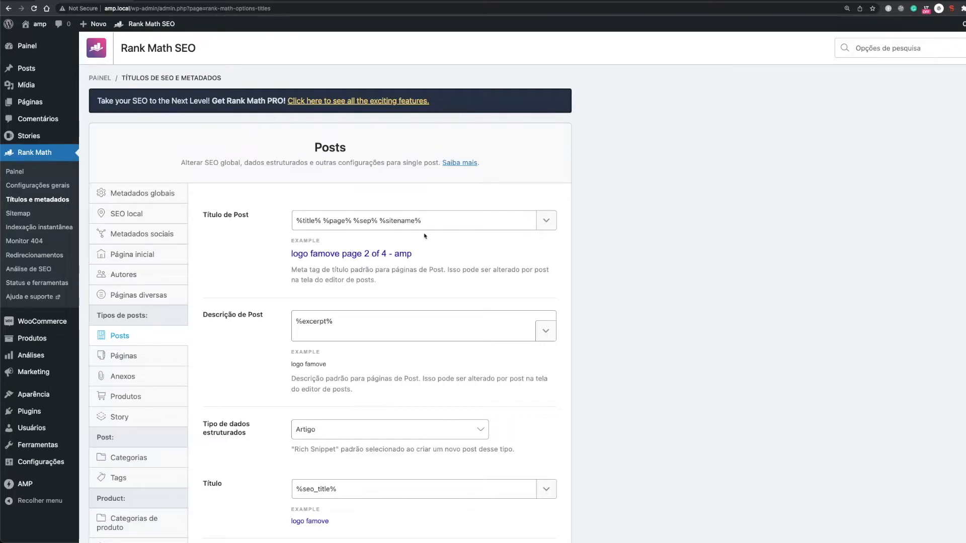
scroll(427, 339, down, 1)
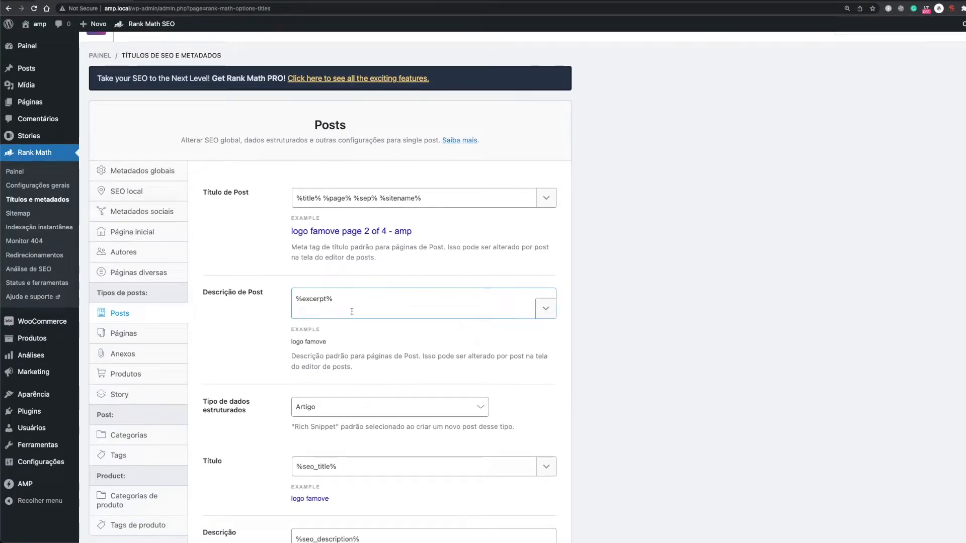
scroll(382, 339, down, 3)
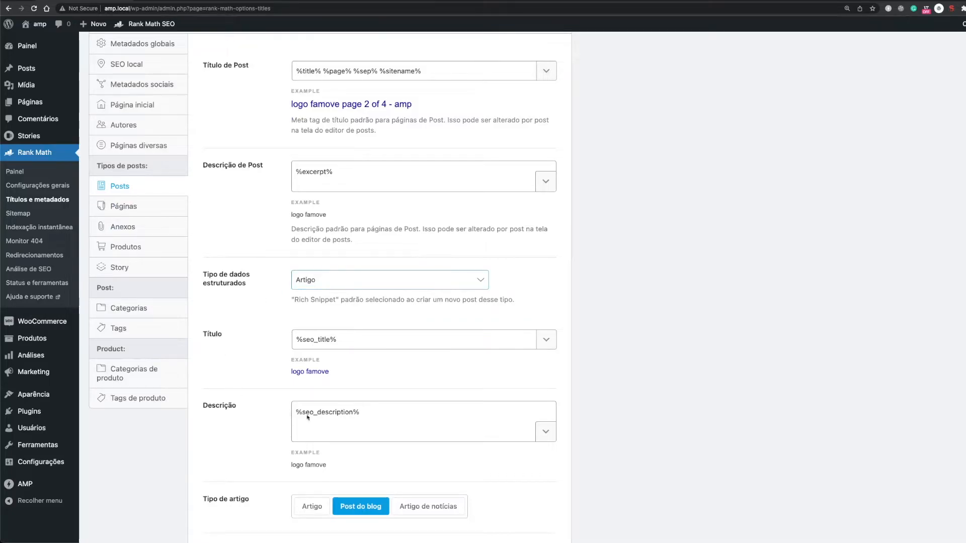
click(129, 206)
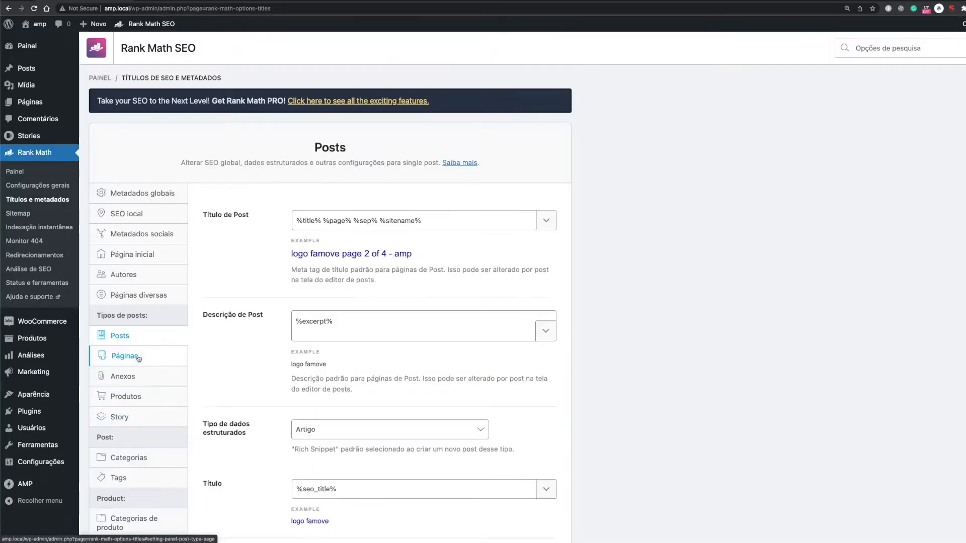
- Open the Story post type settings and review the title, archive description, structured data type options, robots and thumbnail settings
click(132, 423)
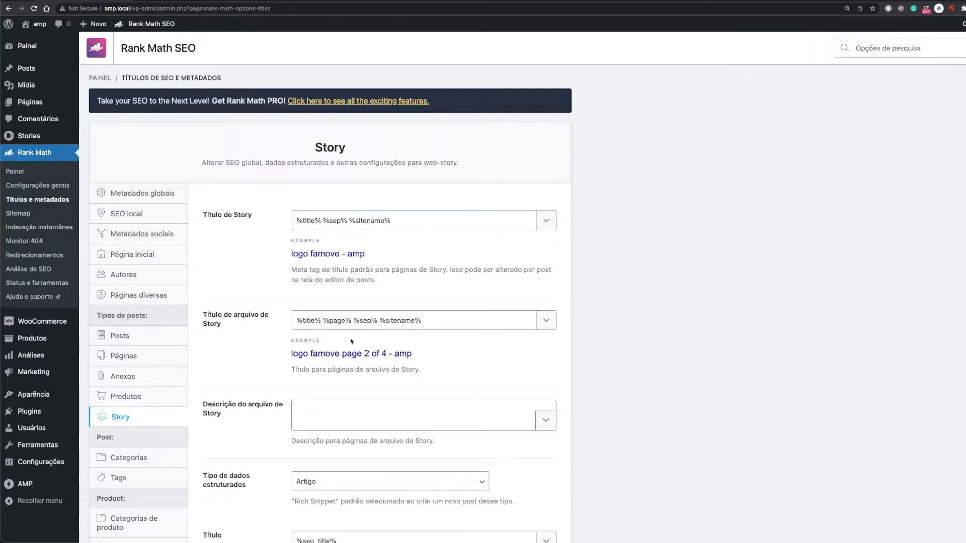
scroll(247, 346, down, 2)
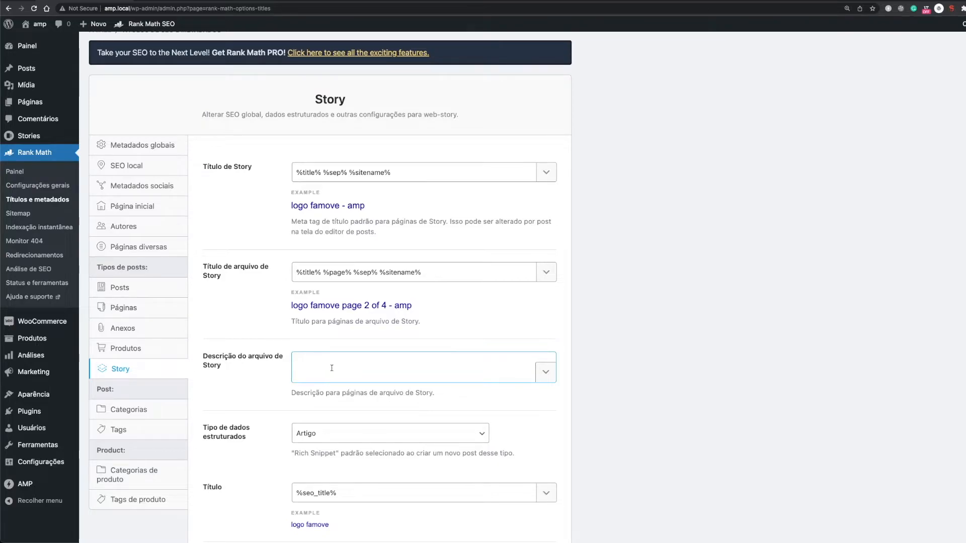
click(333, 370)
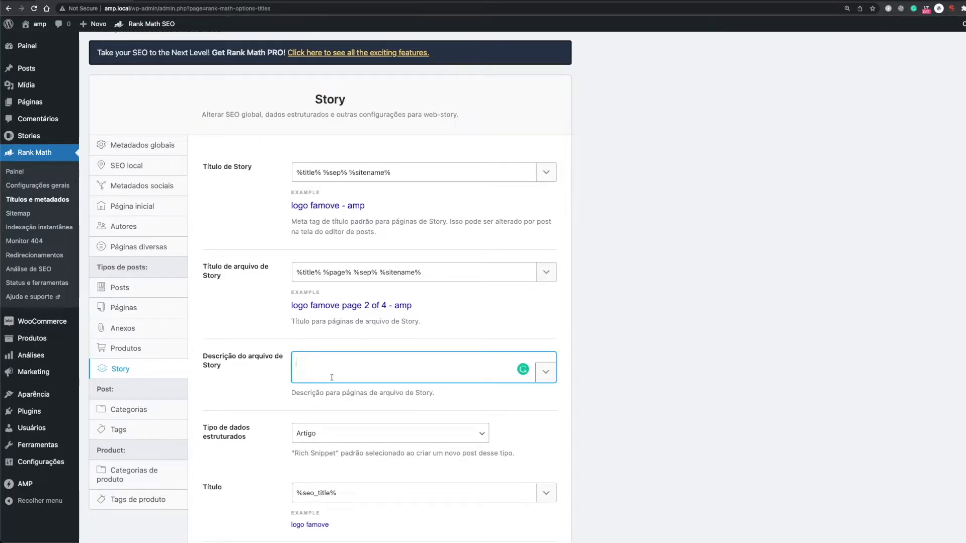
scroll(265, 398, down, 5)
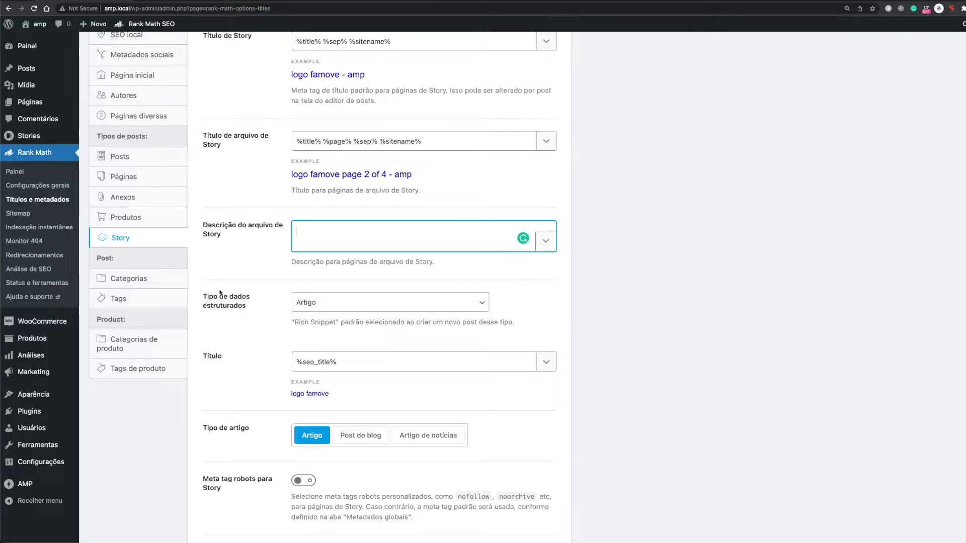
click(467, 303)
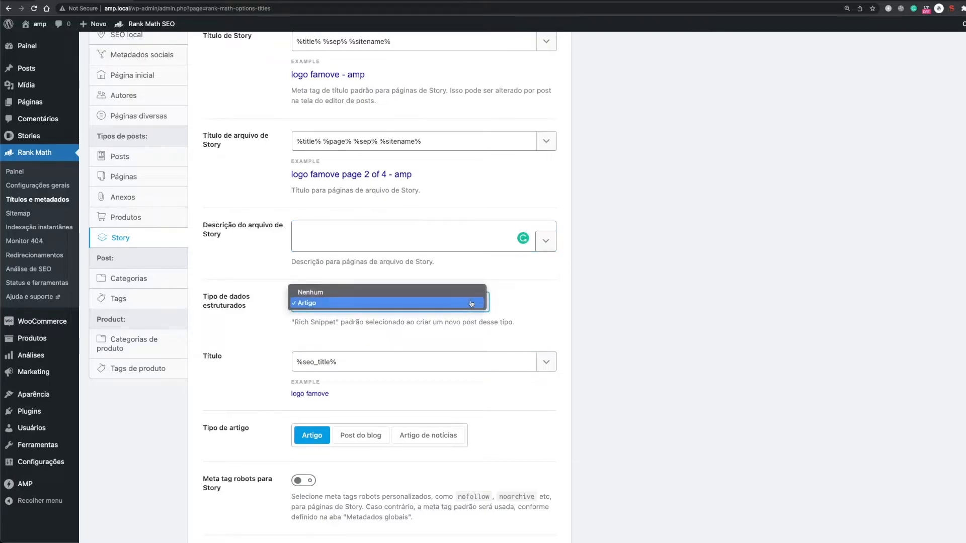
click(207, 344)
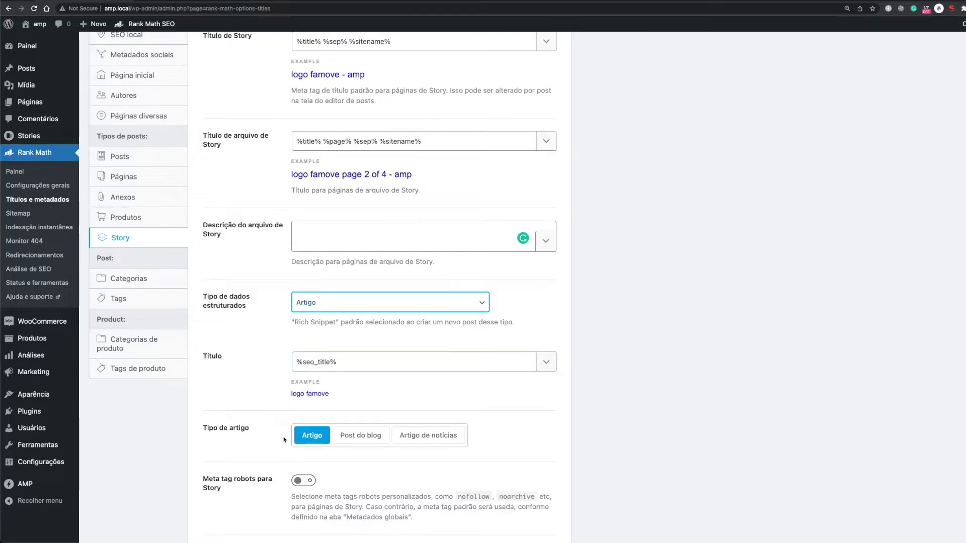
scroll(281, 440, down, 5)
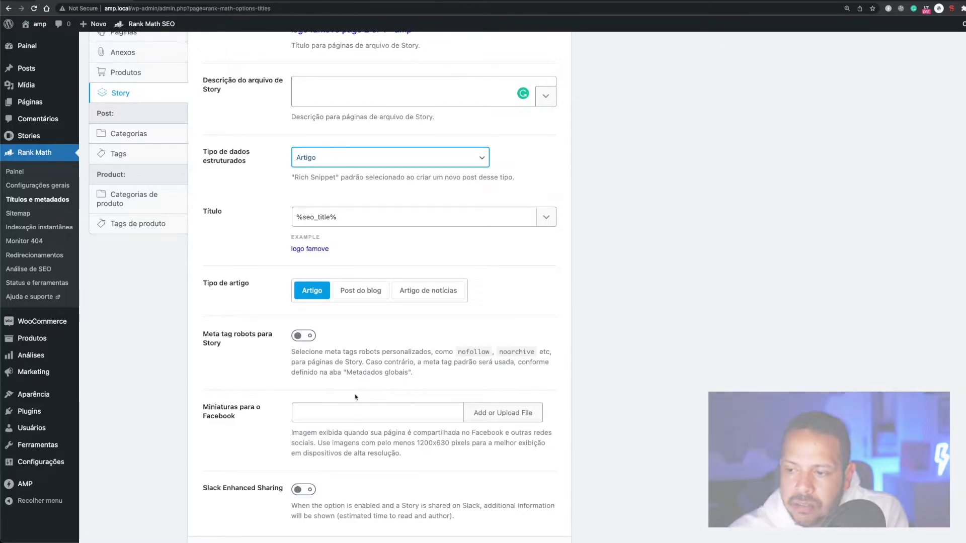
scroll(131, 297, up, 3)
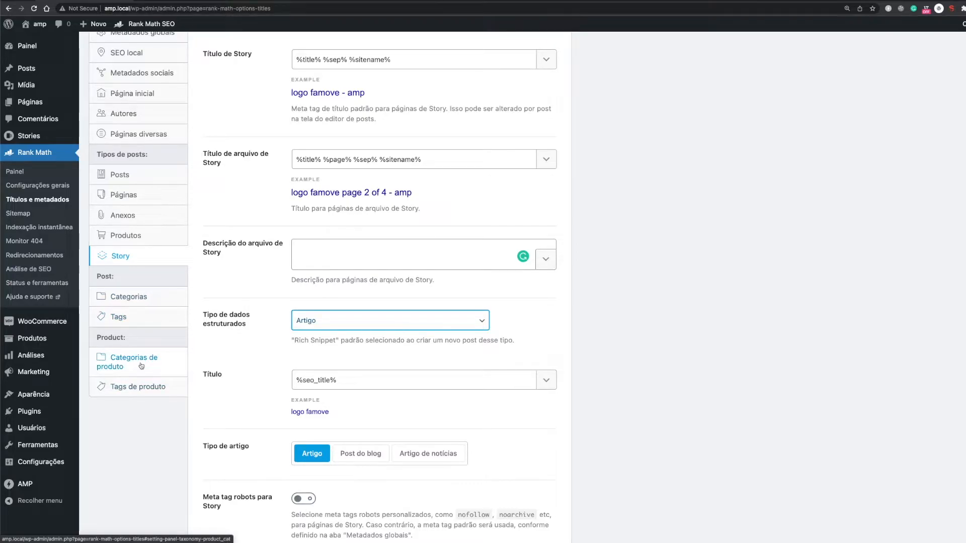
click(138, 395)
click(18, 213)
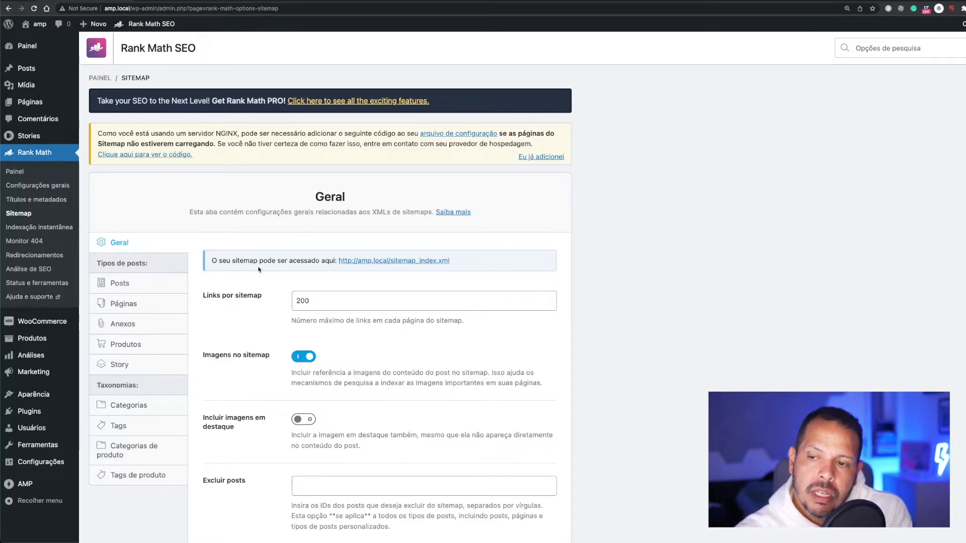
drag(468, 261, 343, 262)
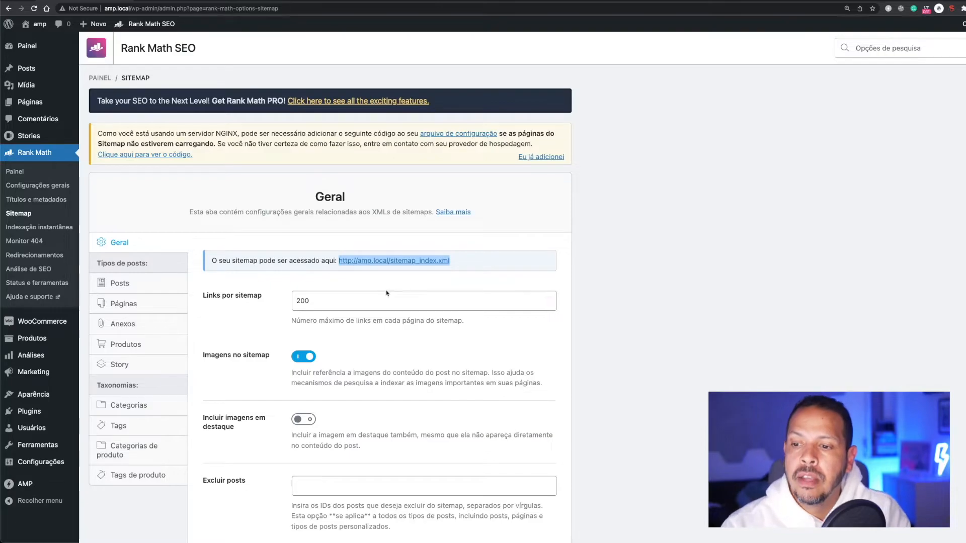
- Review the general sitemap settings, including image and exclusion options, and highlight the description of notifying search engines
scroll(402, 368, down, 3)
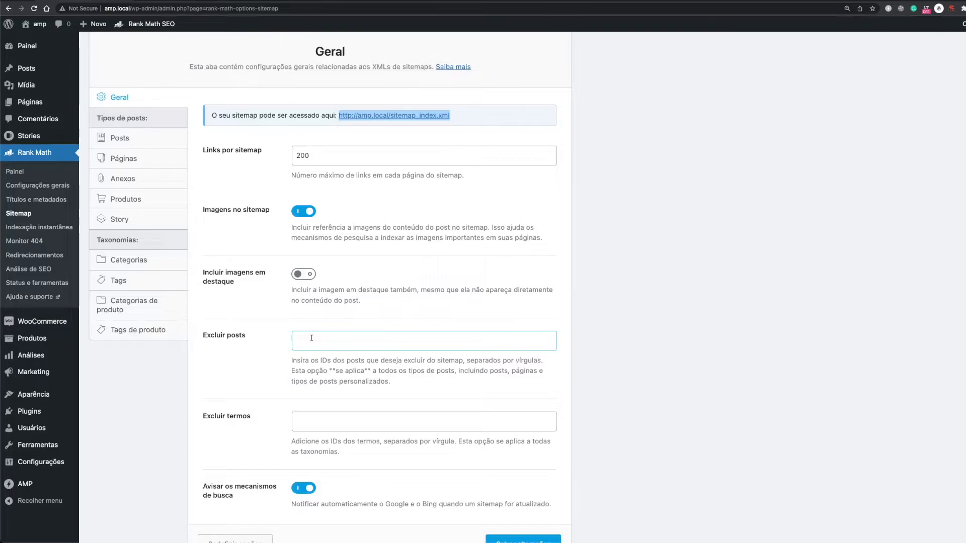
scroll(332, 489, down, 2)
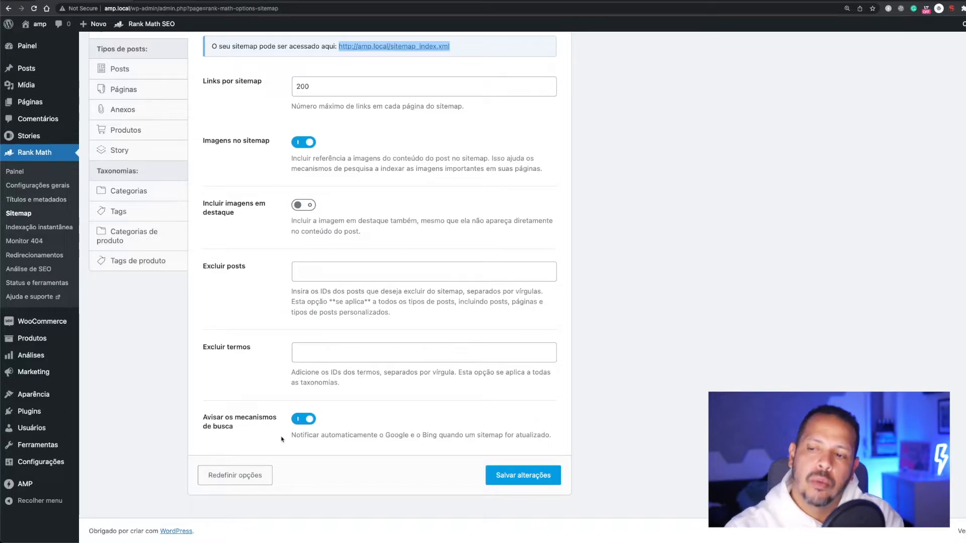
drag(300, 436, 503, 434)
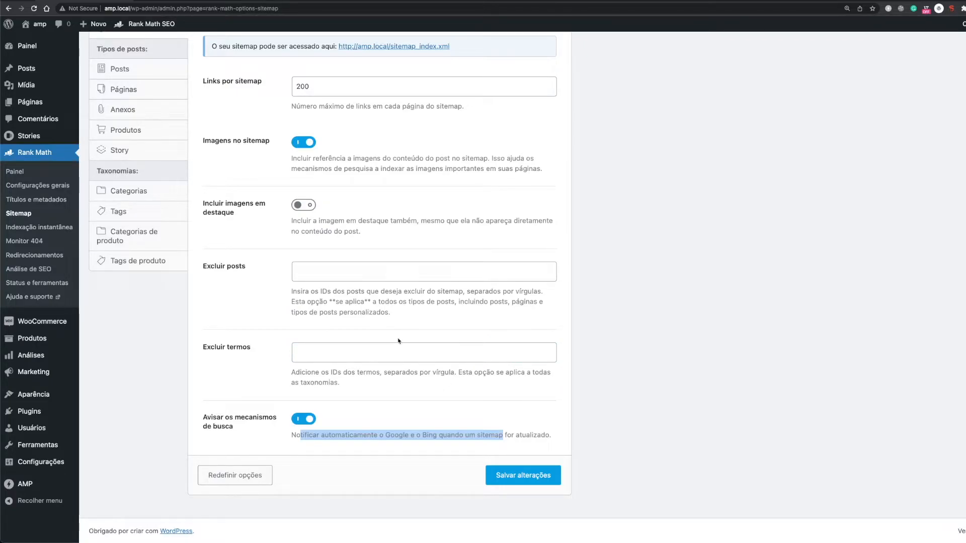
scroll(398, 341, up, 3)
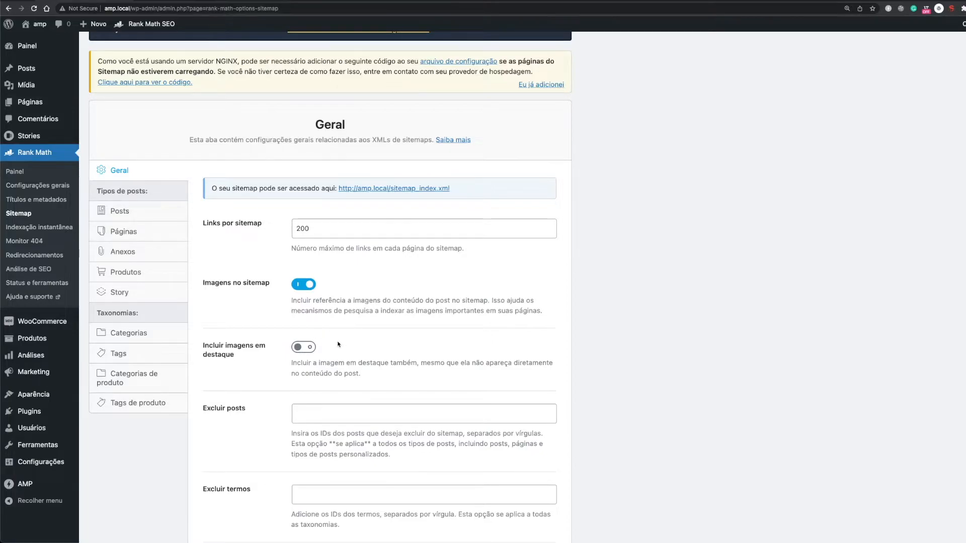
- Open the sitemap index, view the post-sitemap.xml entries, and return to Rank Math's Sitemap settings
click(412, 189)
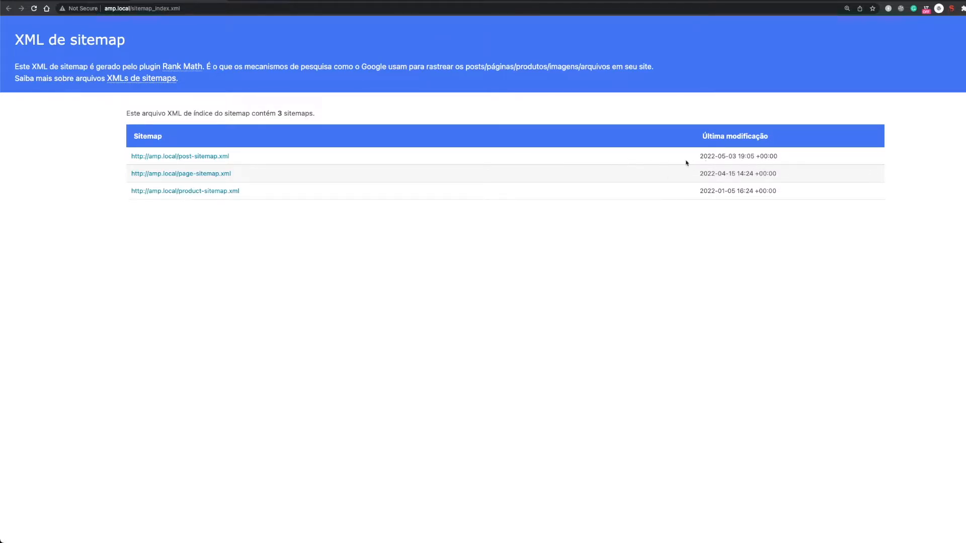
click(182, 157)
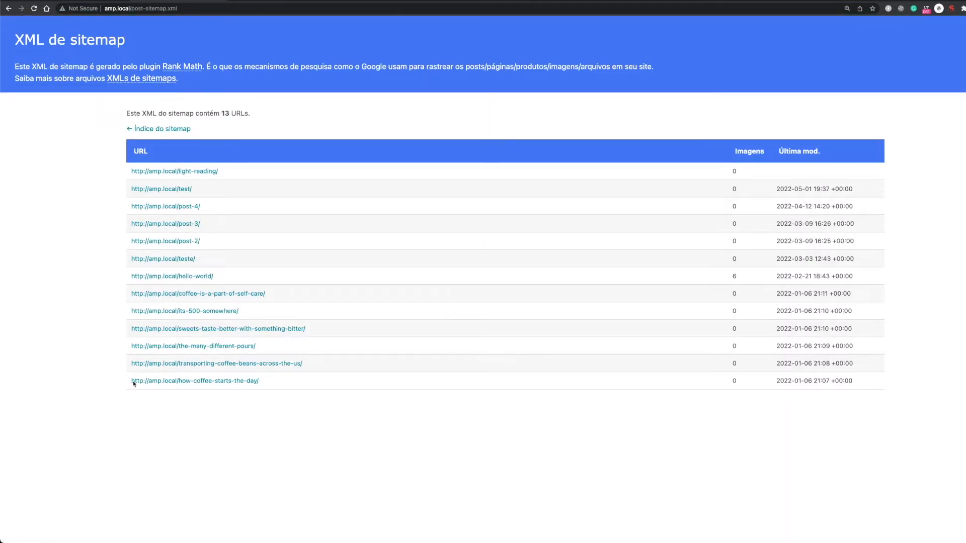
click(9, 8)
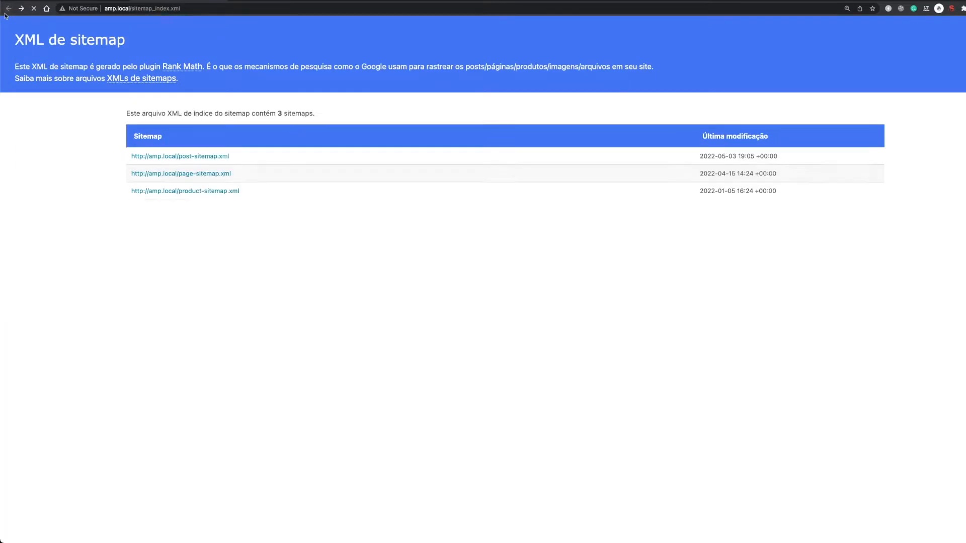
click(9, 8)
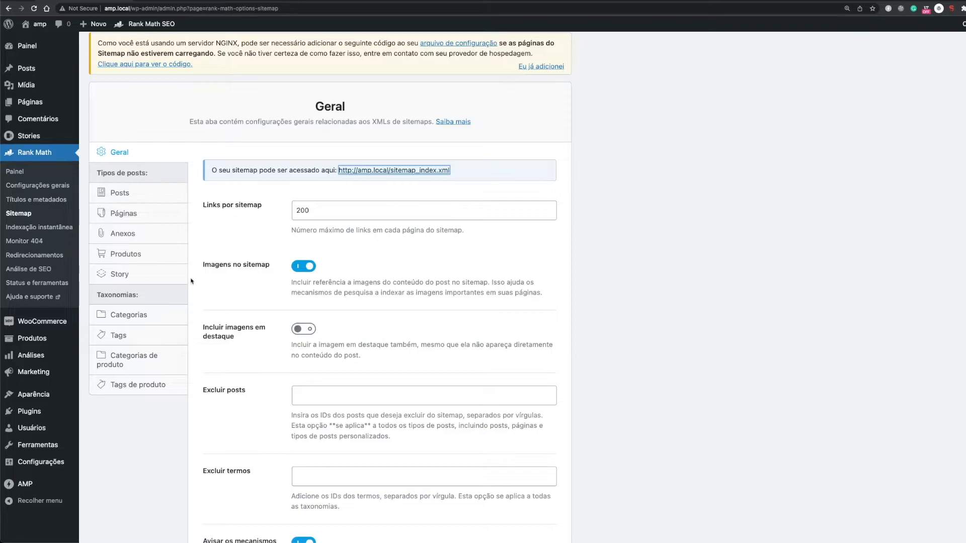
- Include the Story post type in the sitemap, save the changes, and check the sitemap index
click(146, 274)
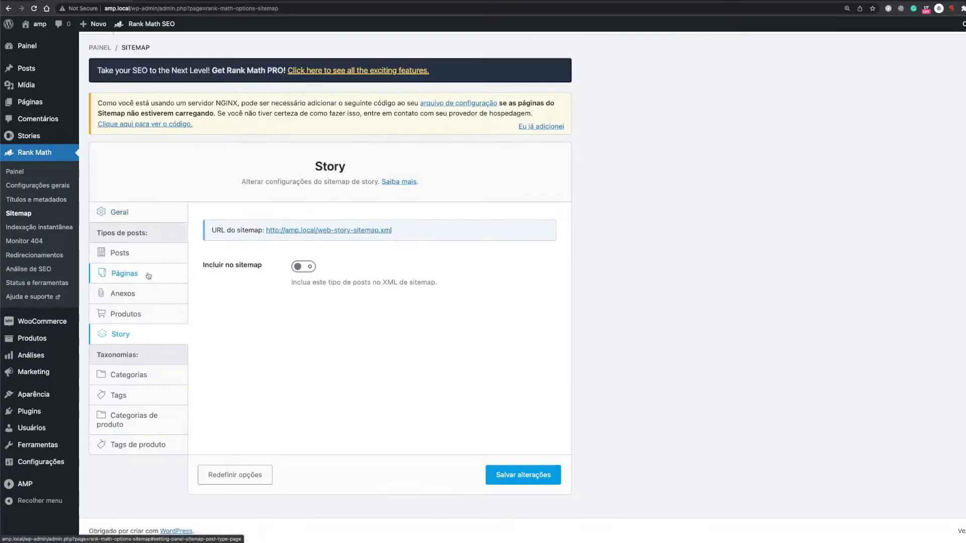
click(305, 268)
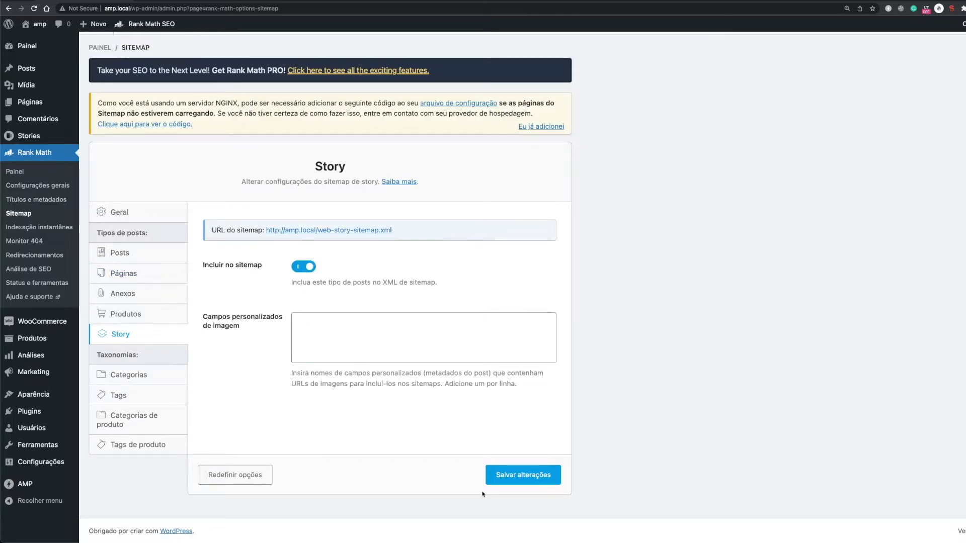
click(519, 475)
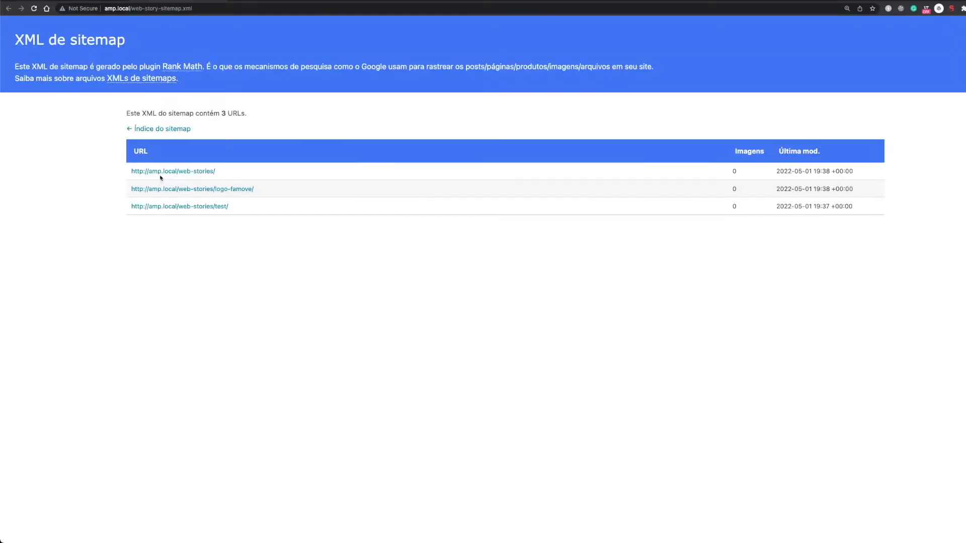
click(184, 129)
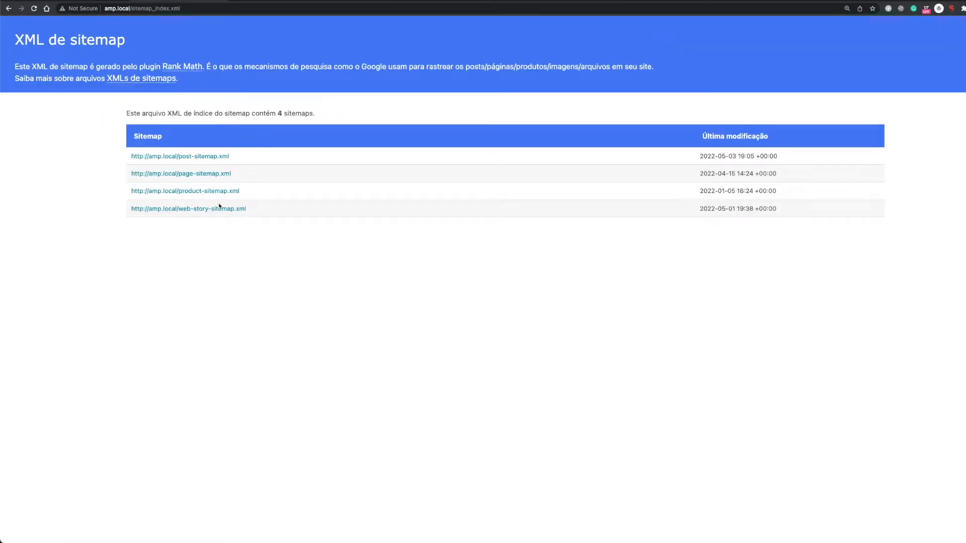
key(super+w)
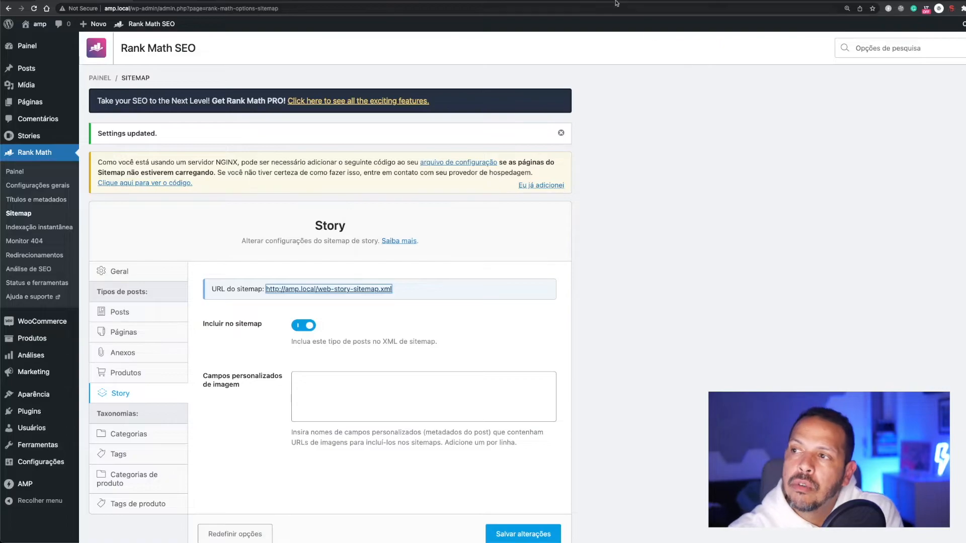
- Open Google Search Console in a new browser tab and go to the Sitemaps section of the toplist.guide property
key(ctrl+t)
text(search)
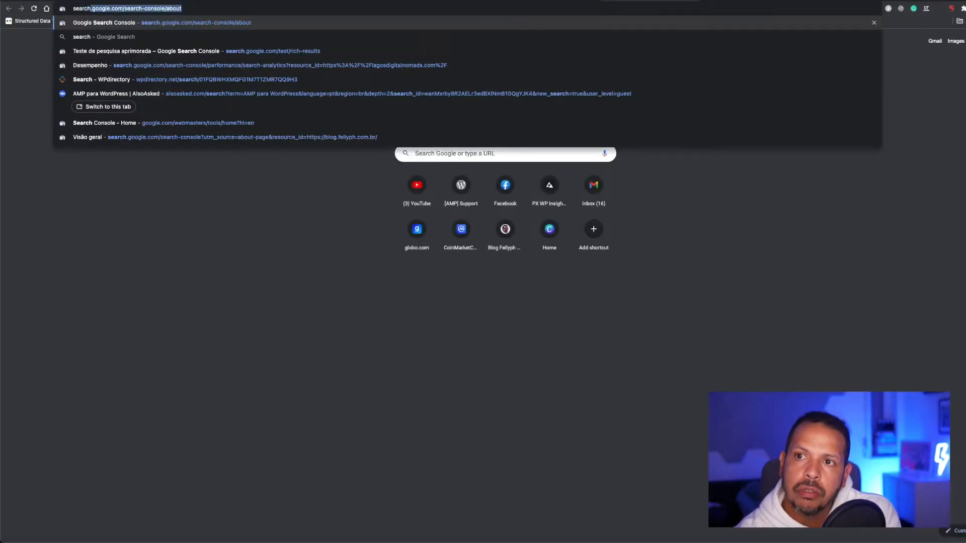
key(Return)
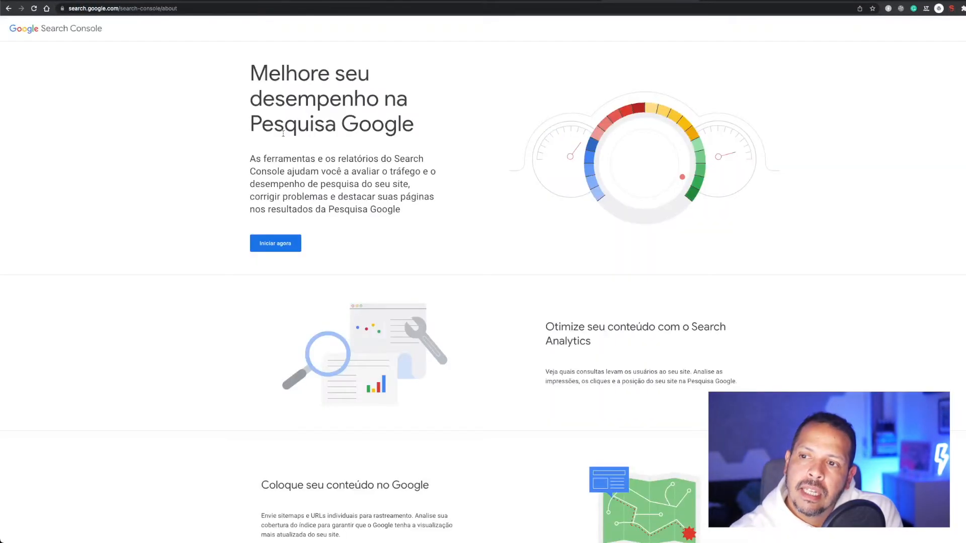
click(283, 247)
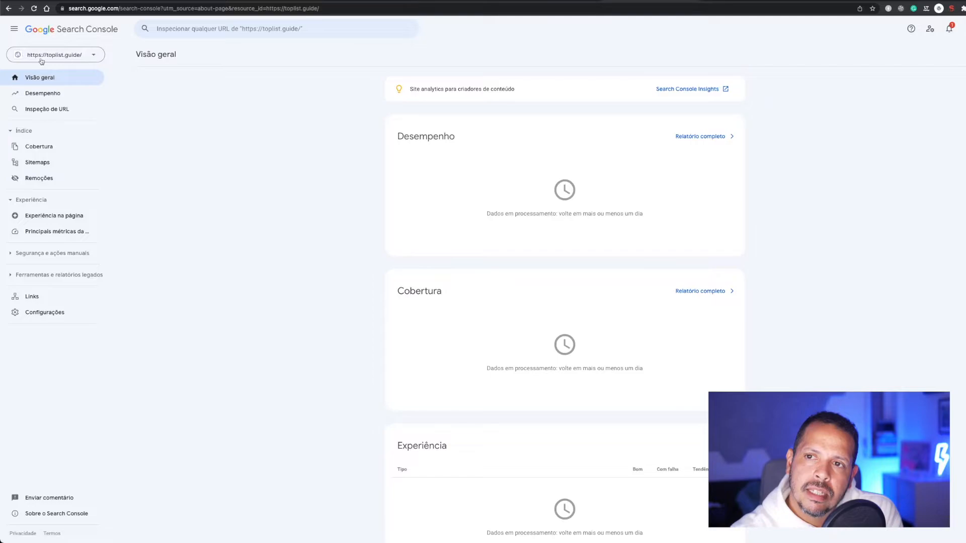
click(46, 165)
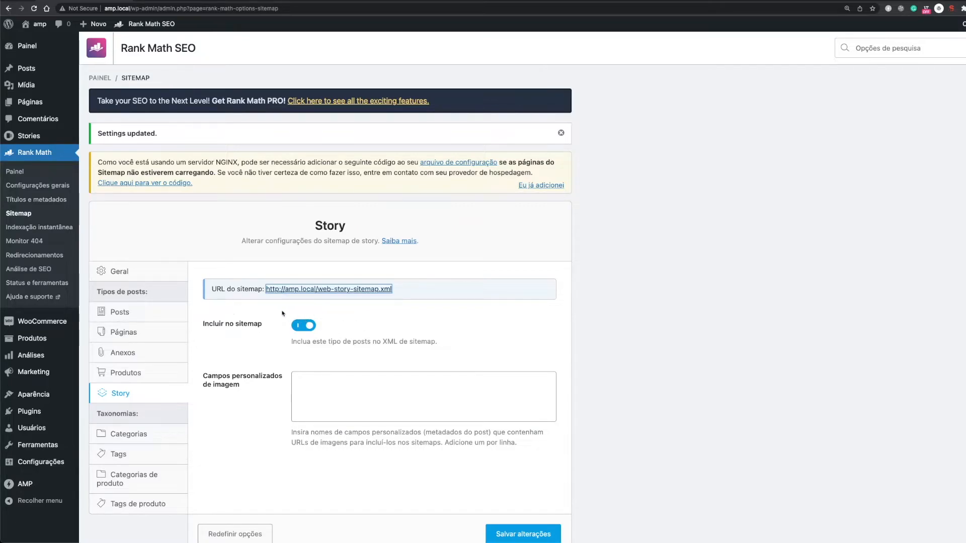
- Back in Rank Math on amp.local, view the Indexação instantânea, Monitor 404 and Análise de SEO pages
scroll(226, 390, down, 2)
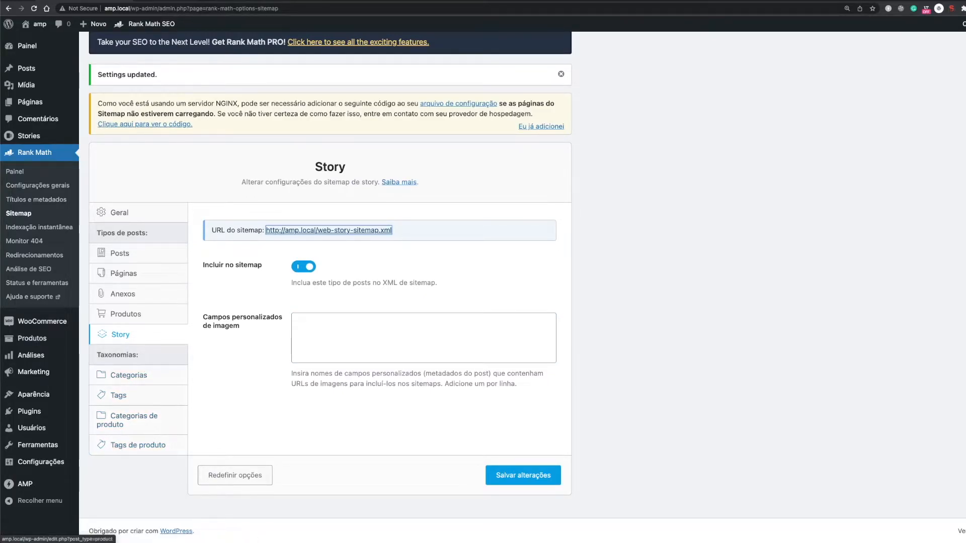
click(44, 229)
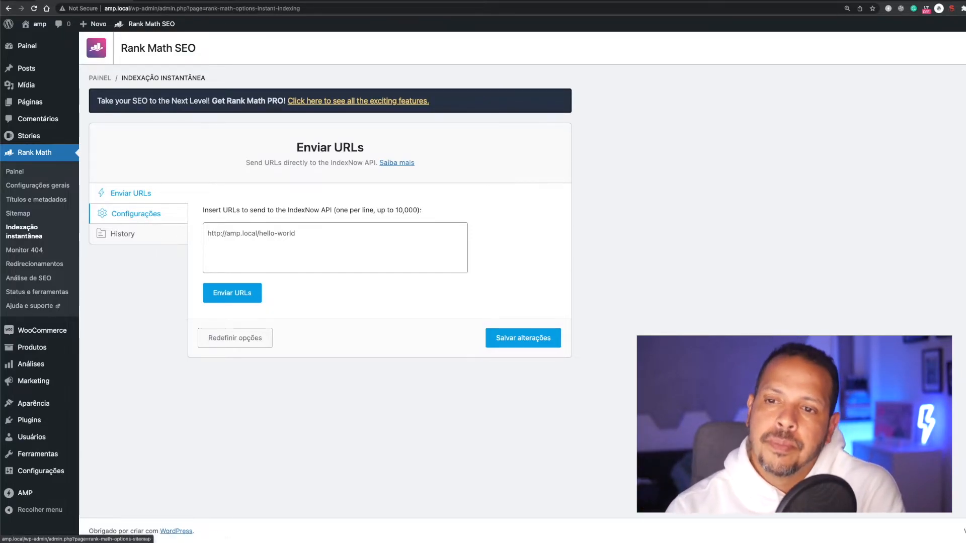
click(49, 253)
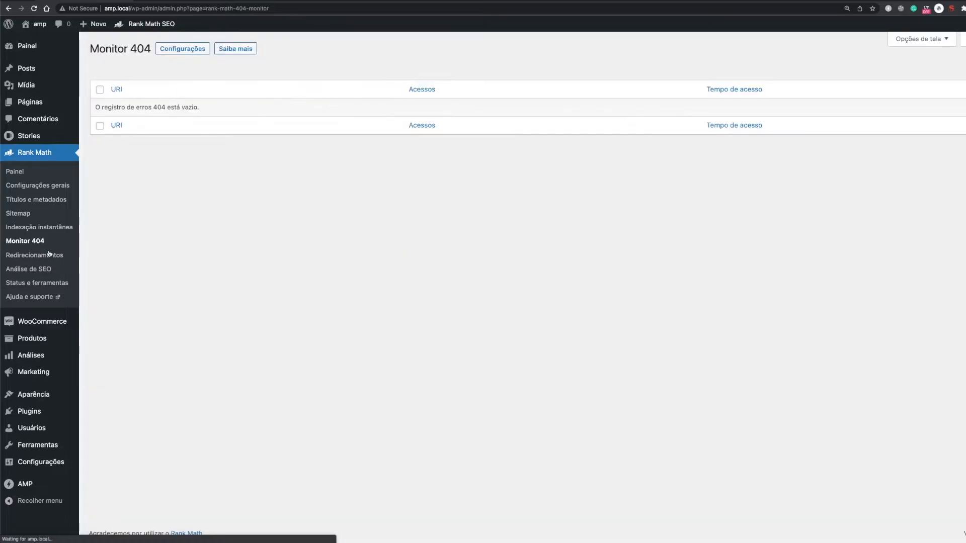
click(55, 255)
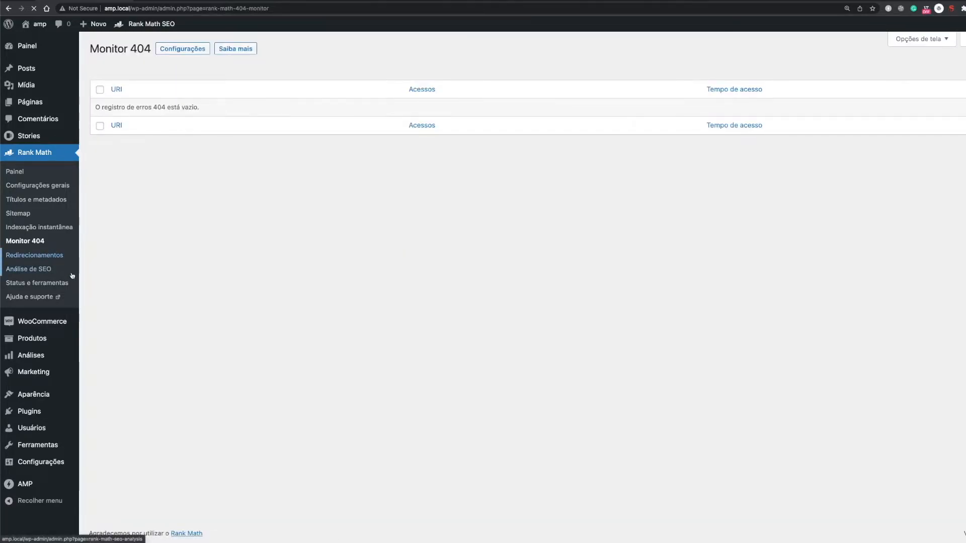
click(44, 269)
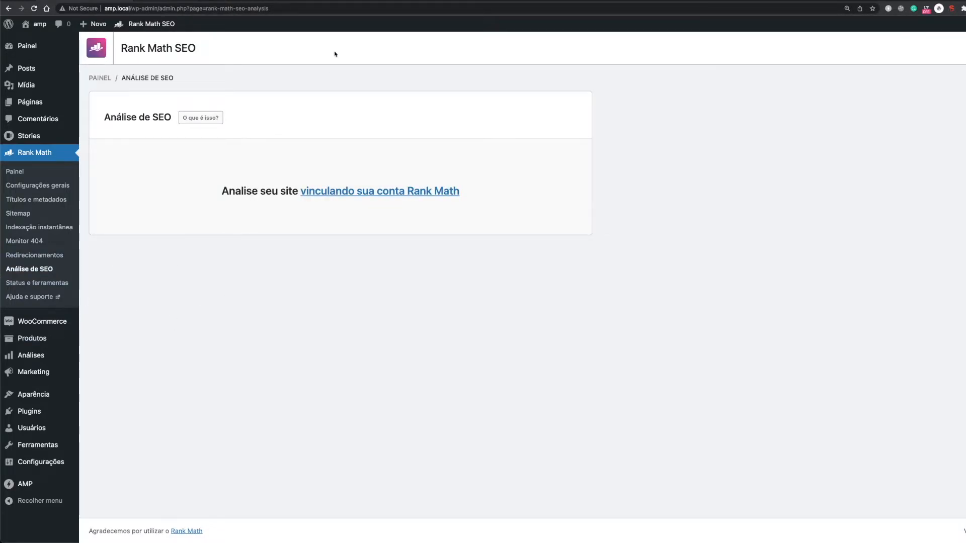
- Switch to the live blog's WordPress admin and open its Rank Math Análise de SEO
click(380, 1)
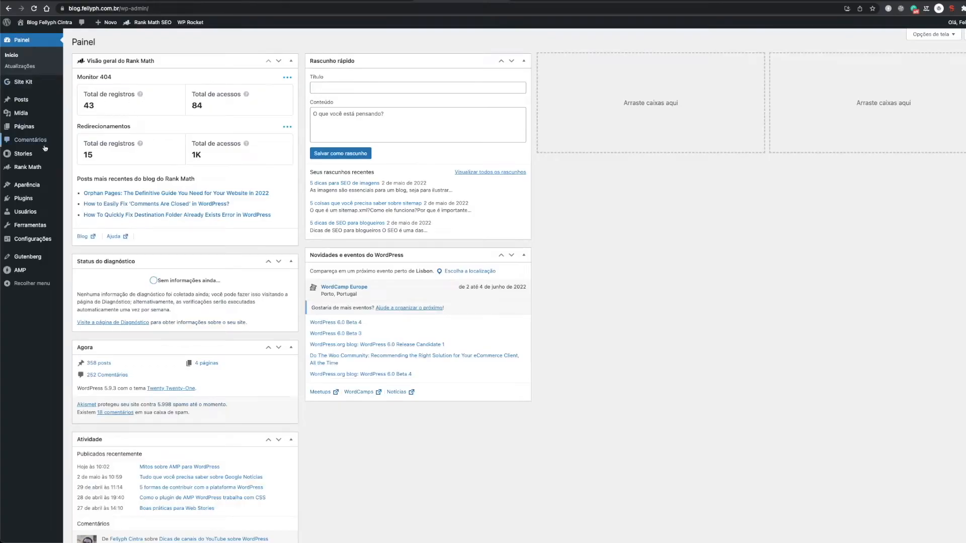
mouse_move(36, 176)
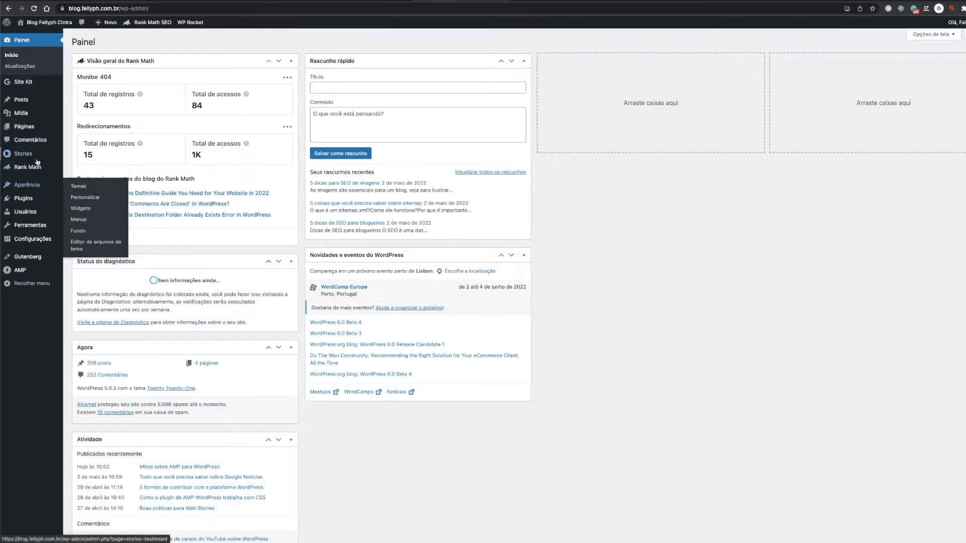
click(33, 171)
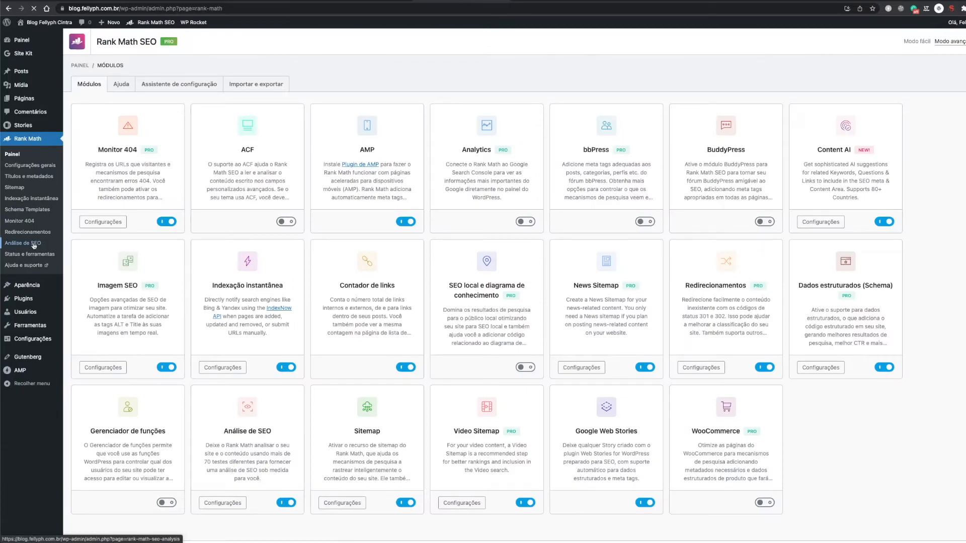
click(34, 245)
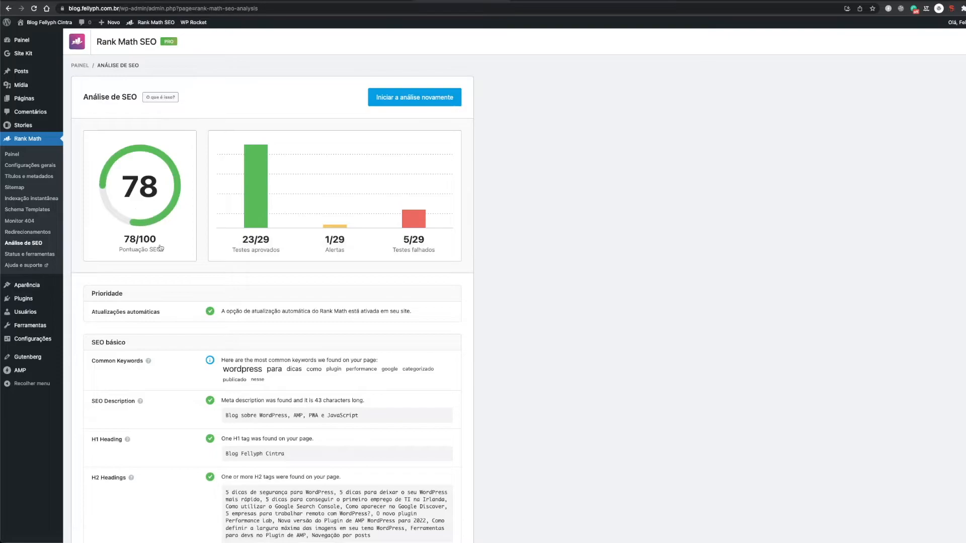
- Review the SEO analysis report from the score through the basic SEO checks, and highlight the image code listed under Image ALT Attributes
scroll(292, 305, down, 3)
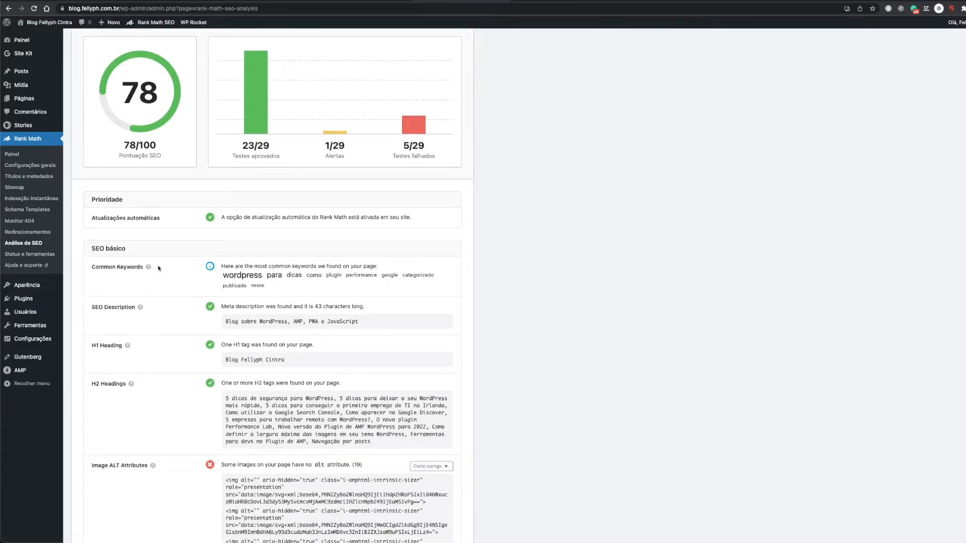
scroll(235, 307, down, 1)
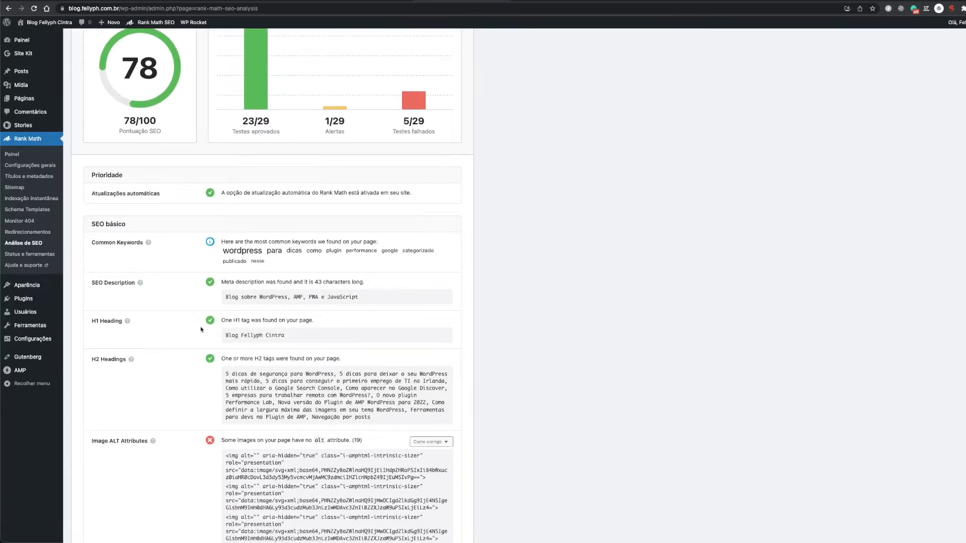
scroll(206, 376, down, 4)
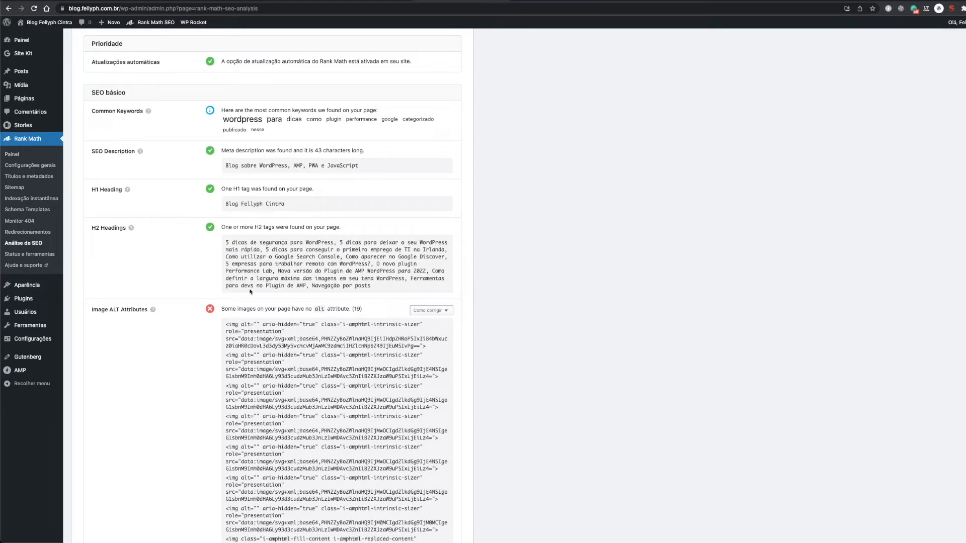
scroll(282, 370, down, 4)
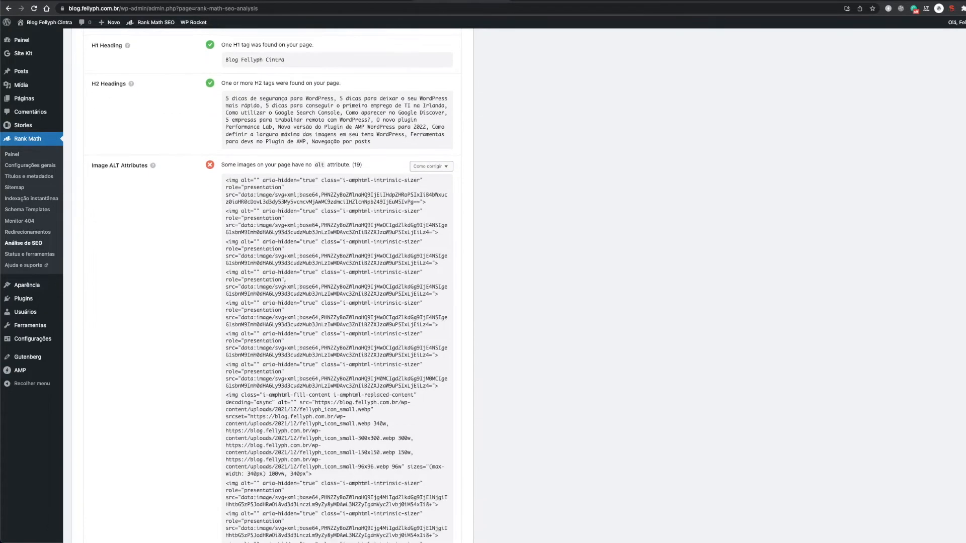
drag(225, 183, 397, 498)
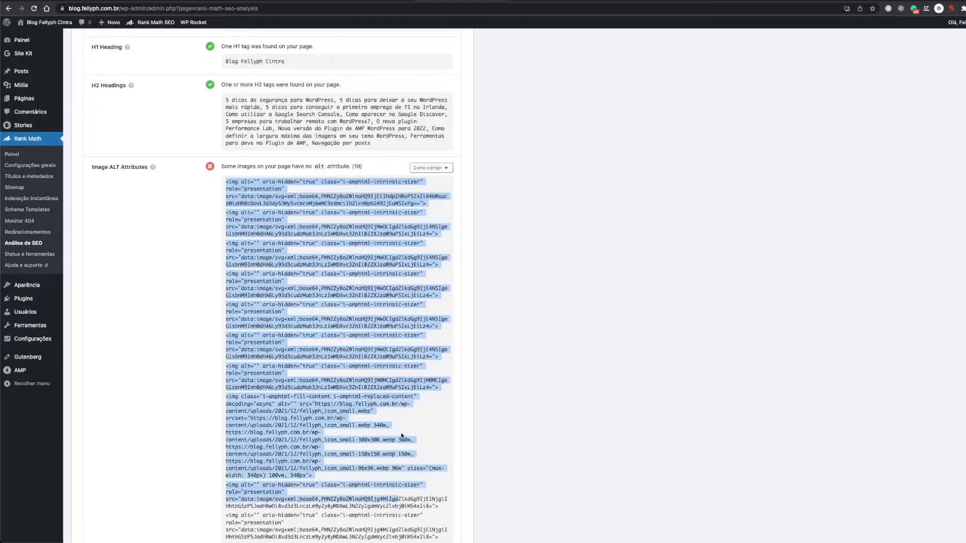
drag(401, 437, 403, 503)
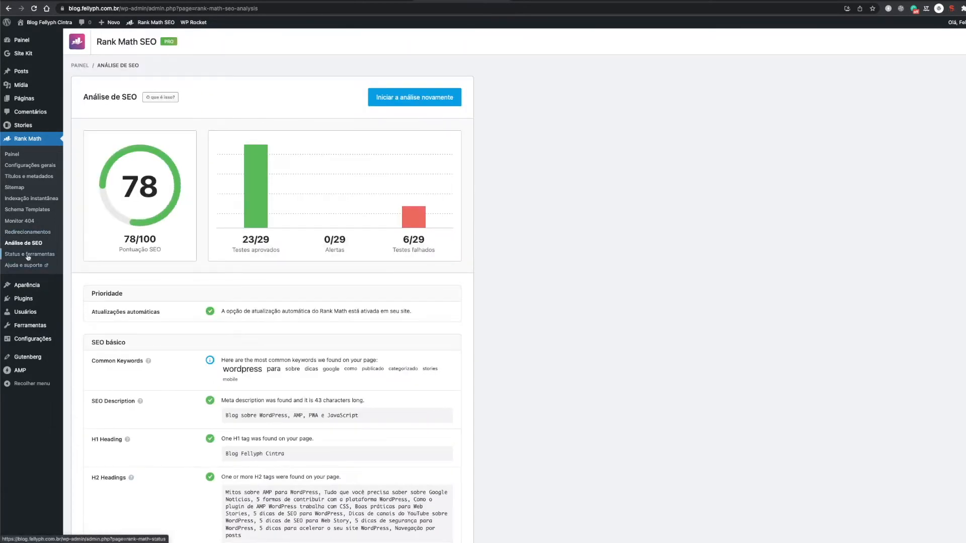
- Open the News Sitemap settings from the Rank Math modules and review the publication name, post type and excluded terms
click(23, 155)
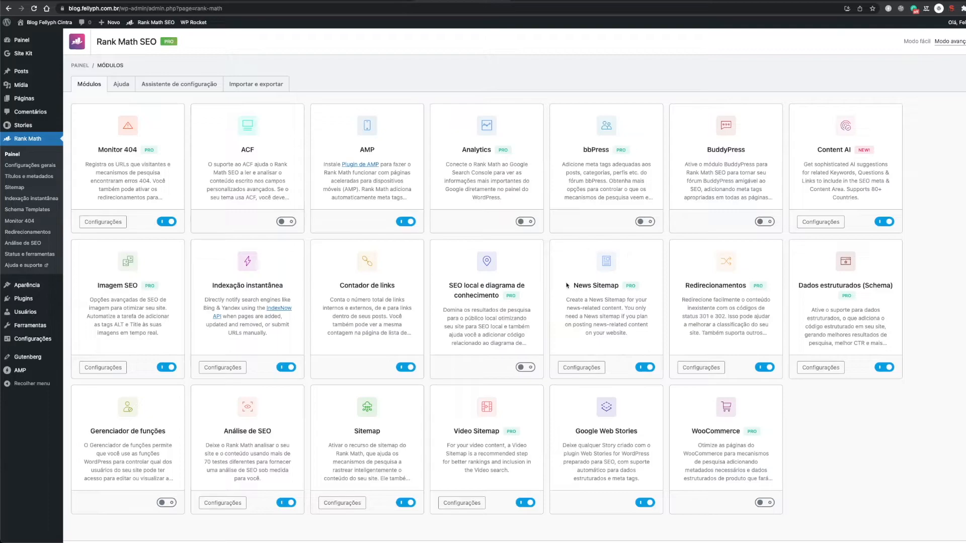
click(585, 369)
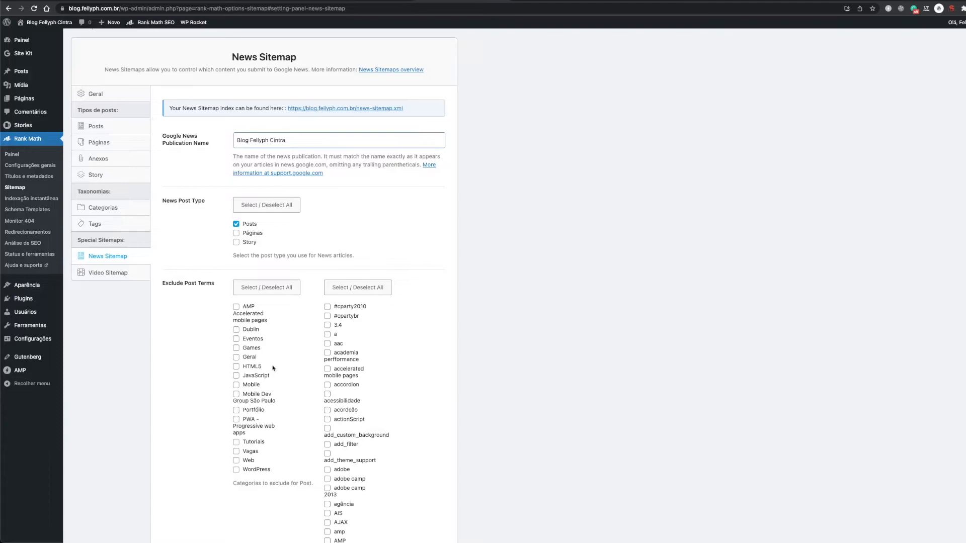
scroll(274, 368, down, 1)
scroll(273, 368, up, 3)
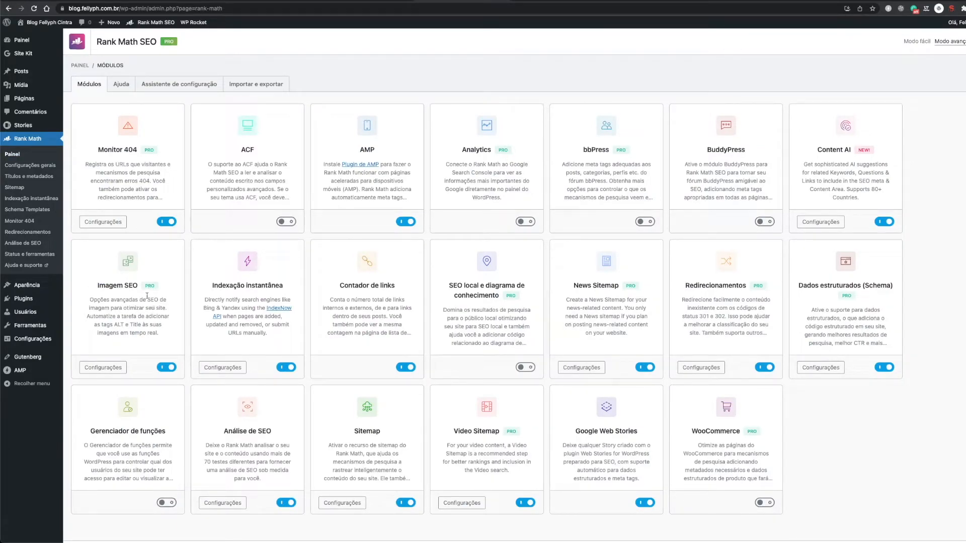
- Open the Imagem SEO module's settings and review the ALT, title, caption, casing and replacement options
click(109, 369)
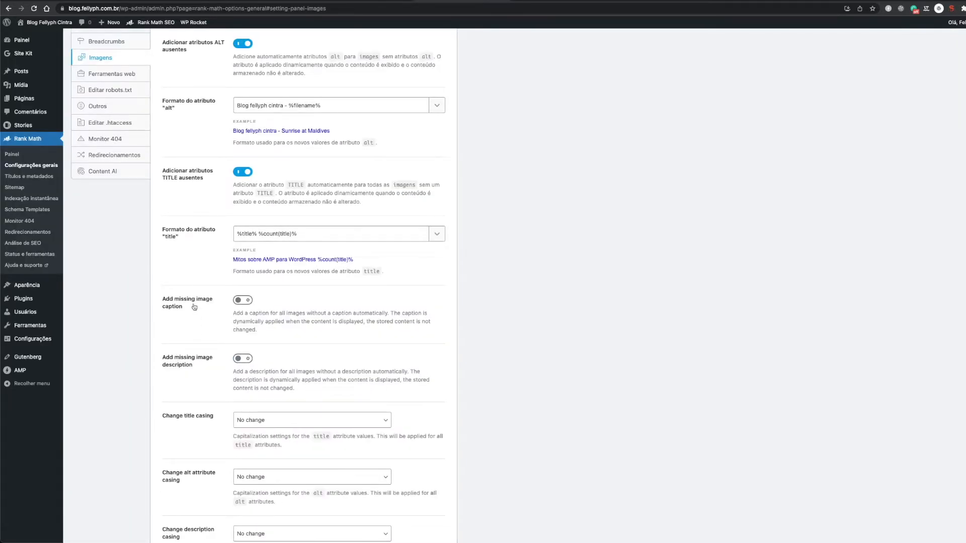
scroll(194, 305, down, 1)
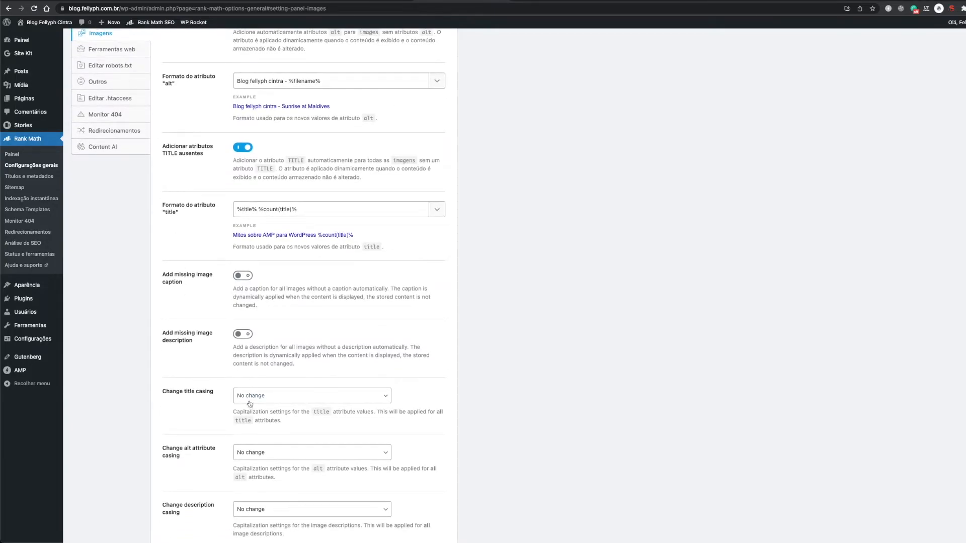
scroll(261, 211, down, 5)
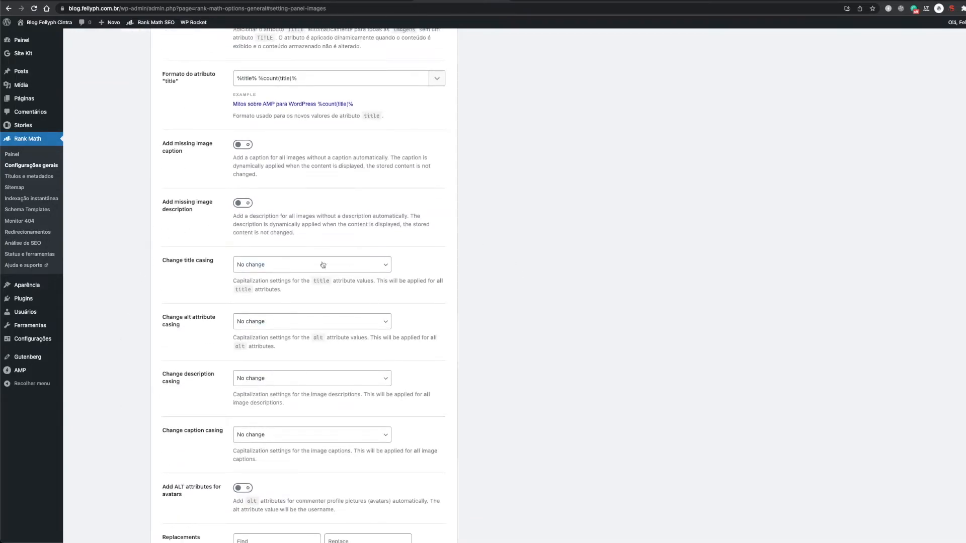
scroll(214, 401, down, 8)
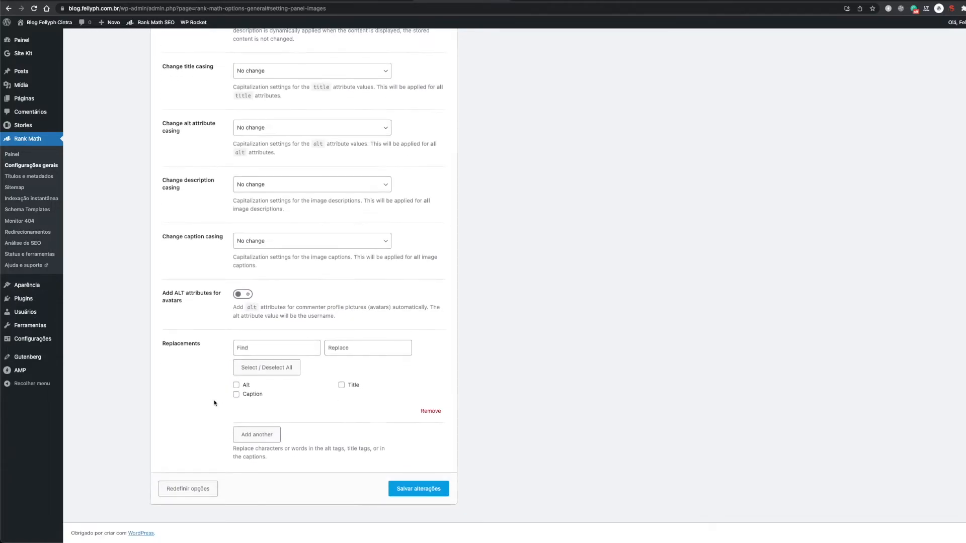
scroll(213, 401, up, 20)
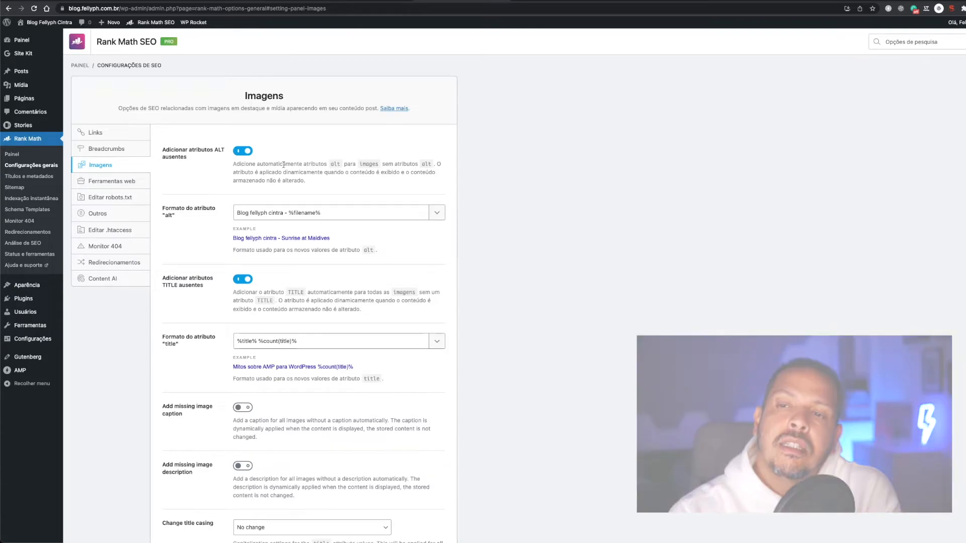
- Open the blog's posts list and look over the Rank Math SEO details of the latest posts
click(31, 77)
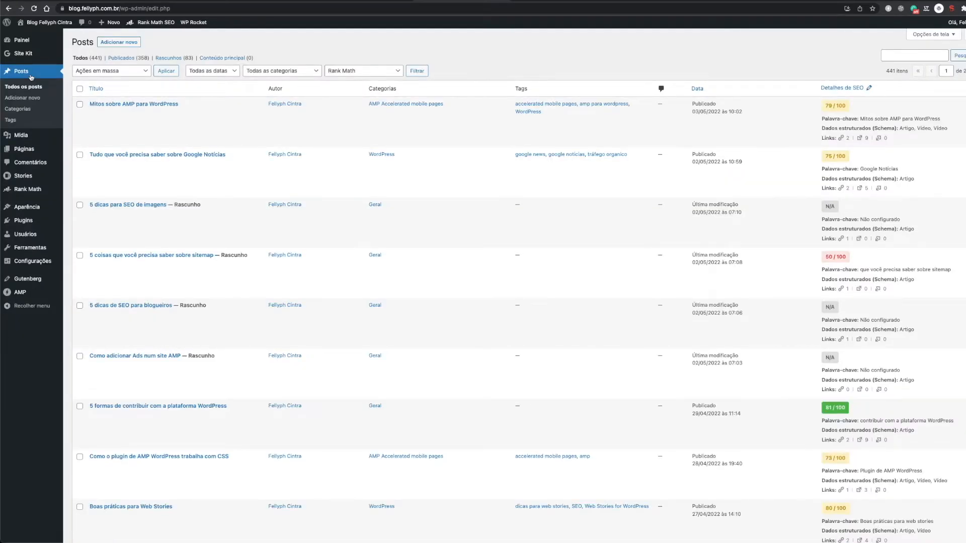
mouse_move(115, 113)
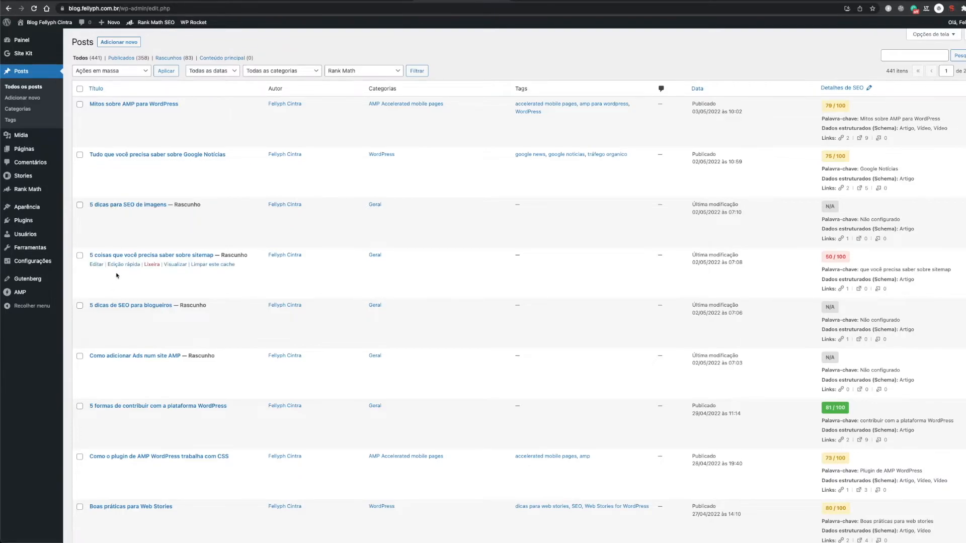
scroll(158, 325, down, 1)
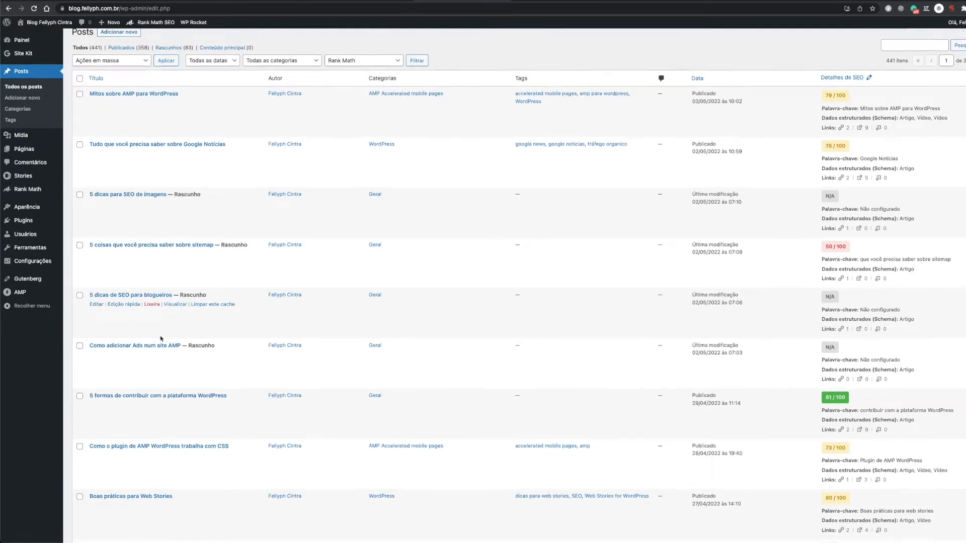
scroll(161, 339, down, 2)
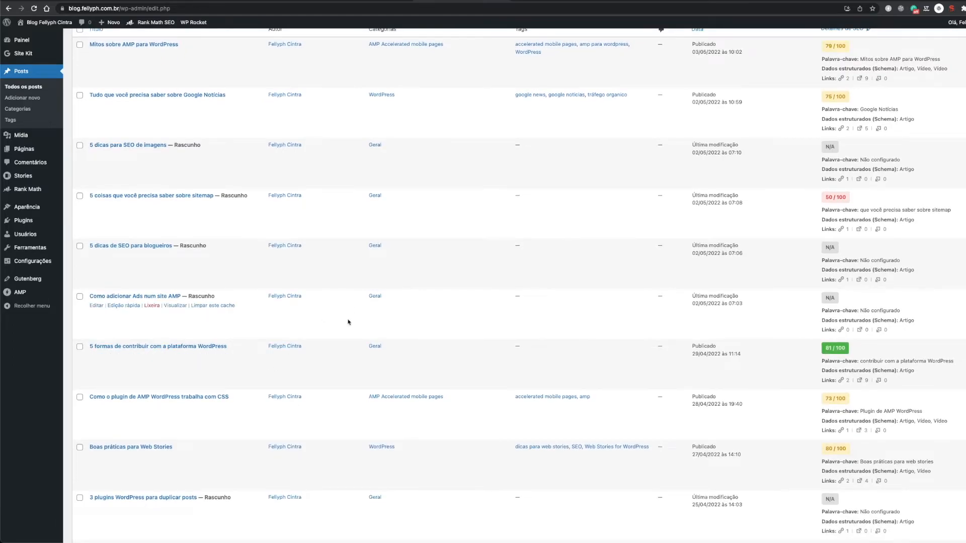
scroll(349, 310, up, 3)
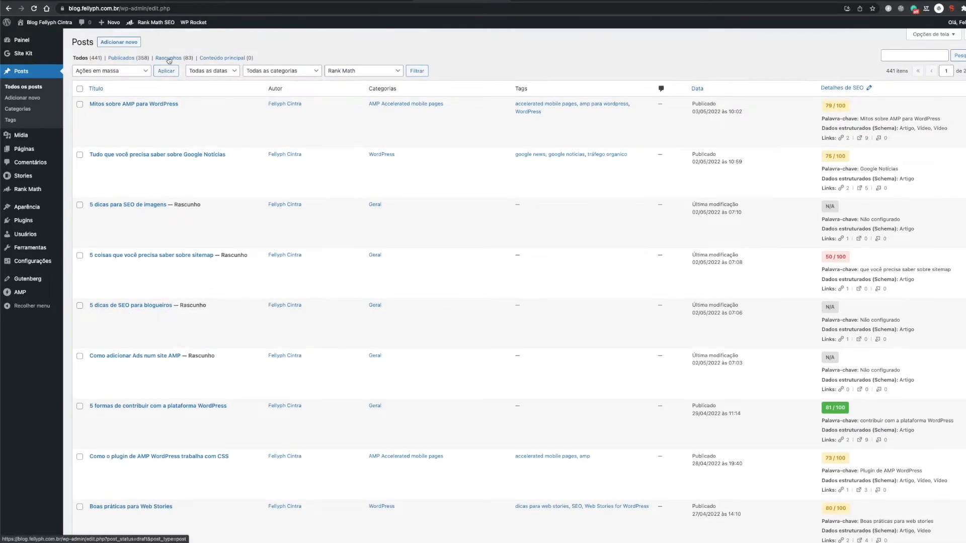
- Filter the list to published posts and open "Gifs e legendas para vídeos chegam no web stories para WordPress" from page 2 for editing
click(133, 59)
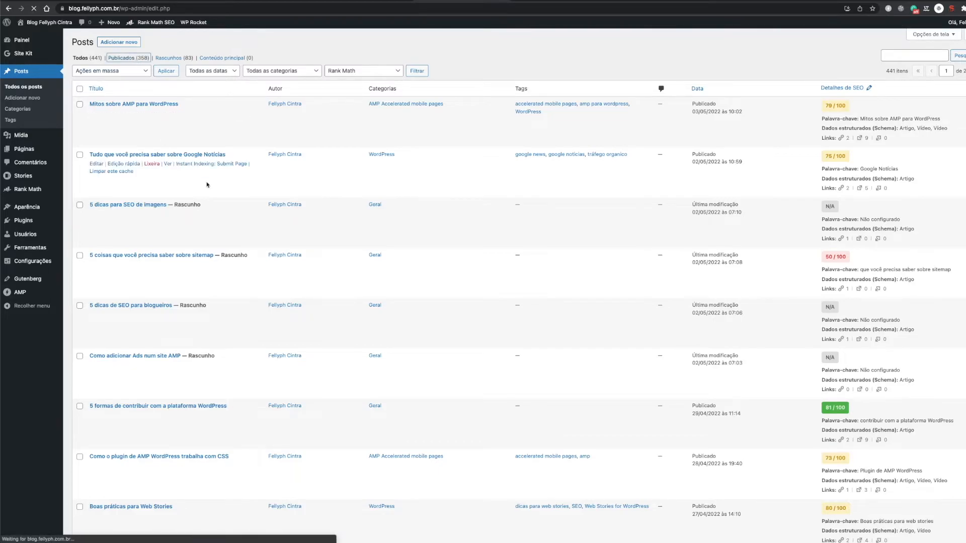
scroll(739, 255, down, 10)
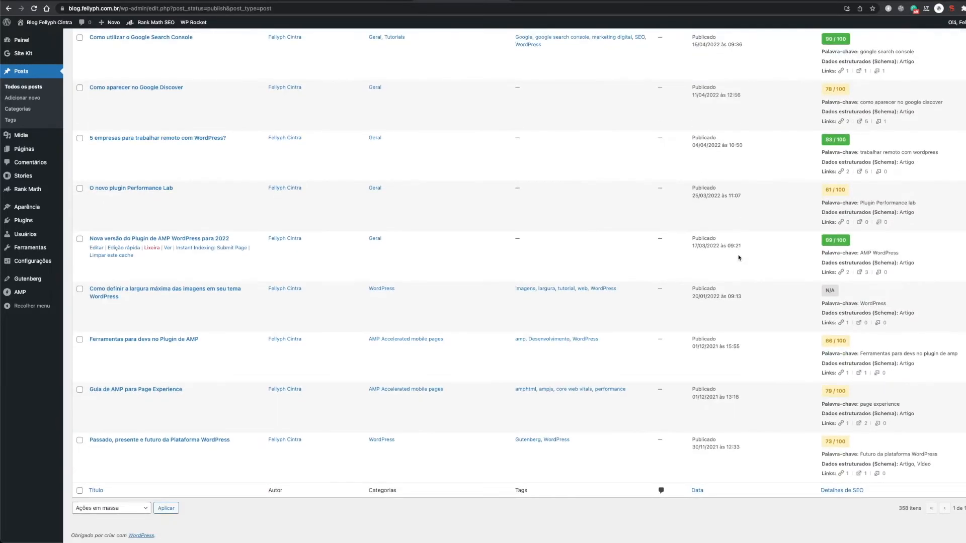
click(964, 508)
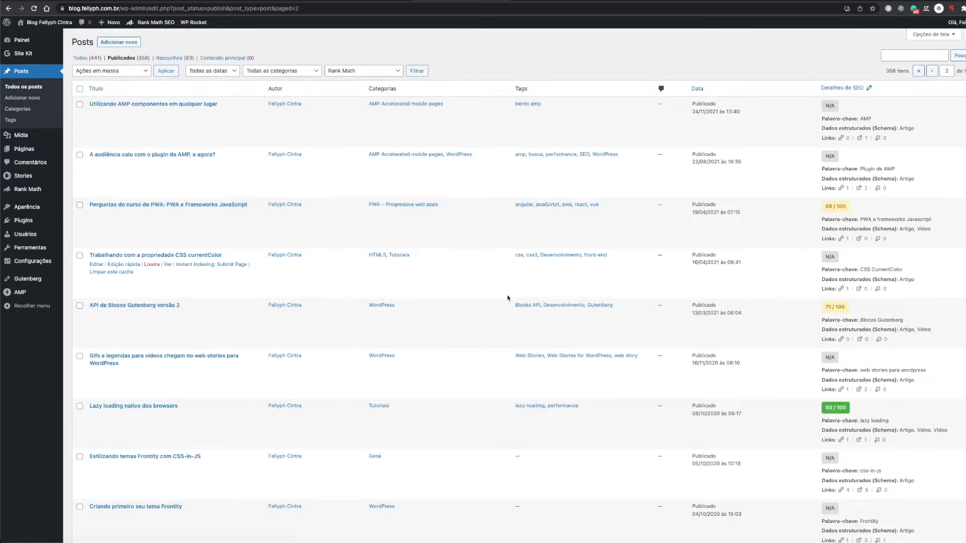
scroll(103, 226, down, 3)
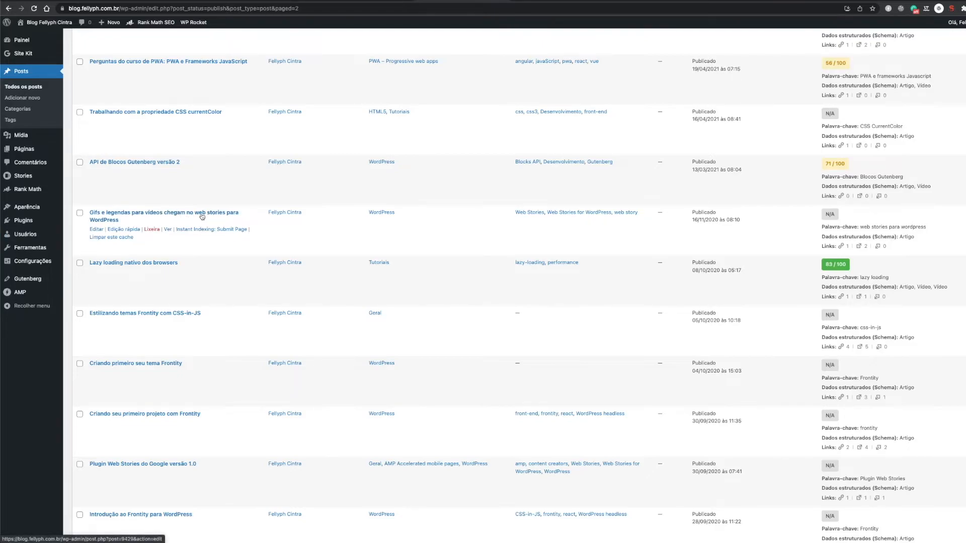
click(108, 221)
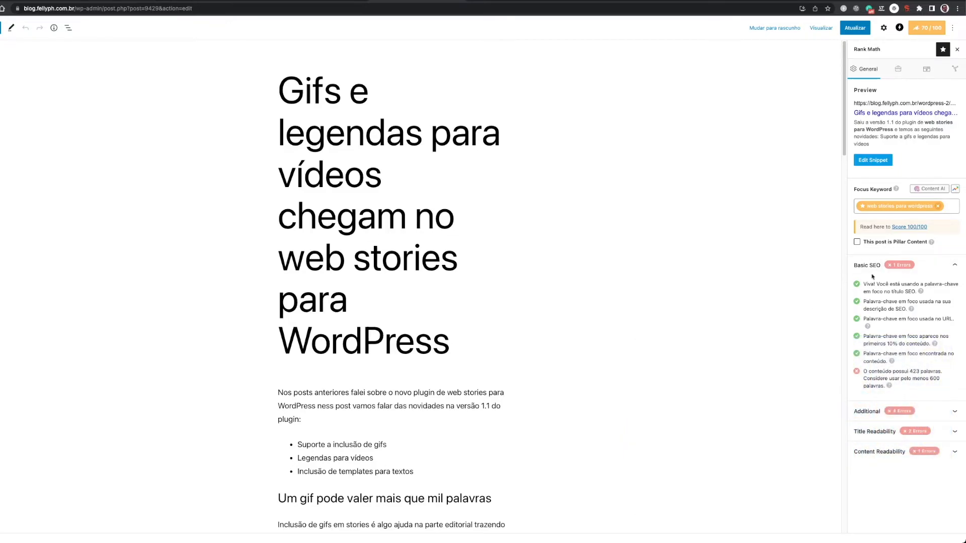
- Highlight the Basic SEO checks and the content-length recommendation, and read through the post's content to its end
drag(865, 284, 936, 369)
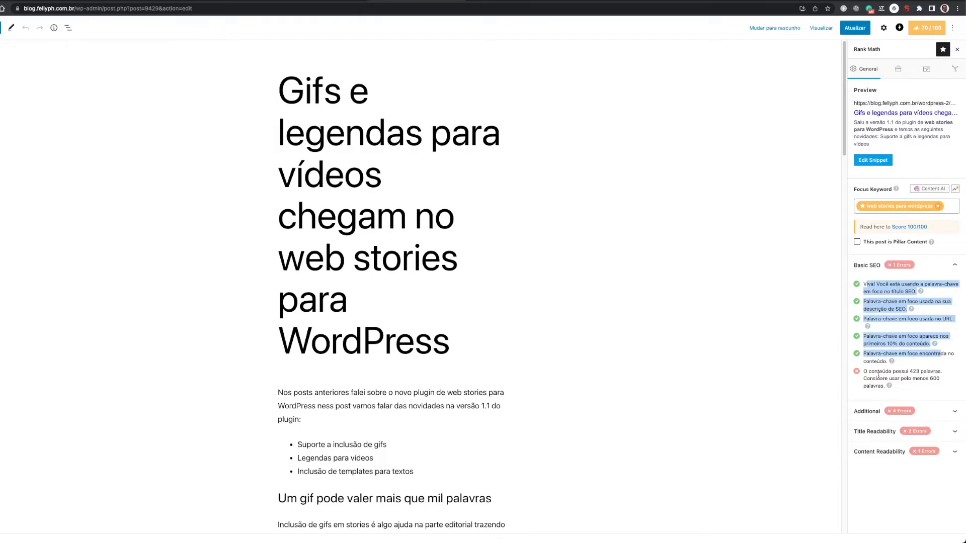
drag(869, 372, 909, 390)
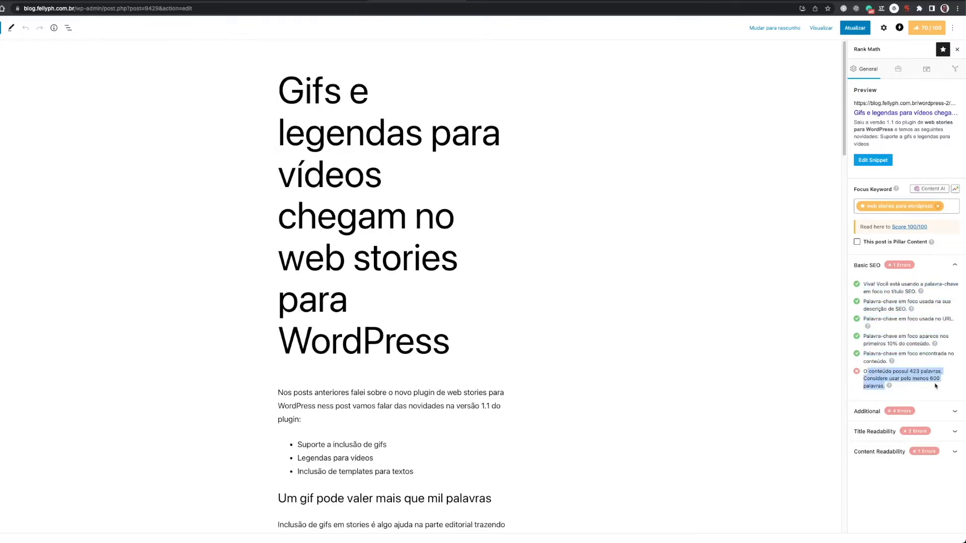
scroll(446, 381, down, 15)
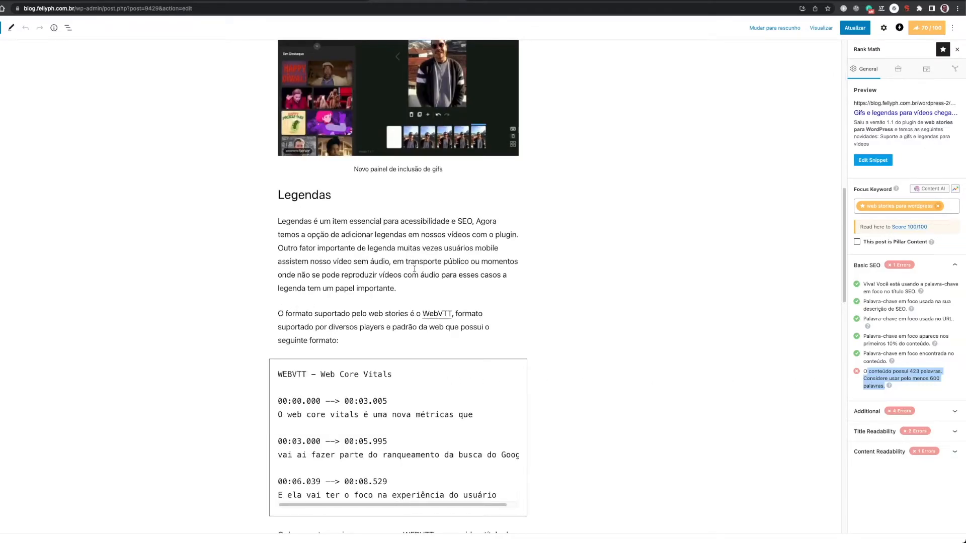
scroll(418, 276, down, 10)
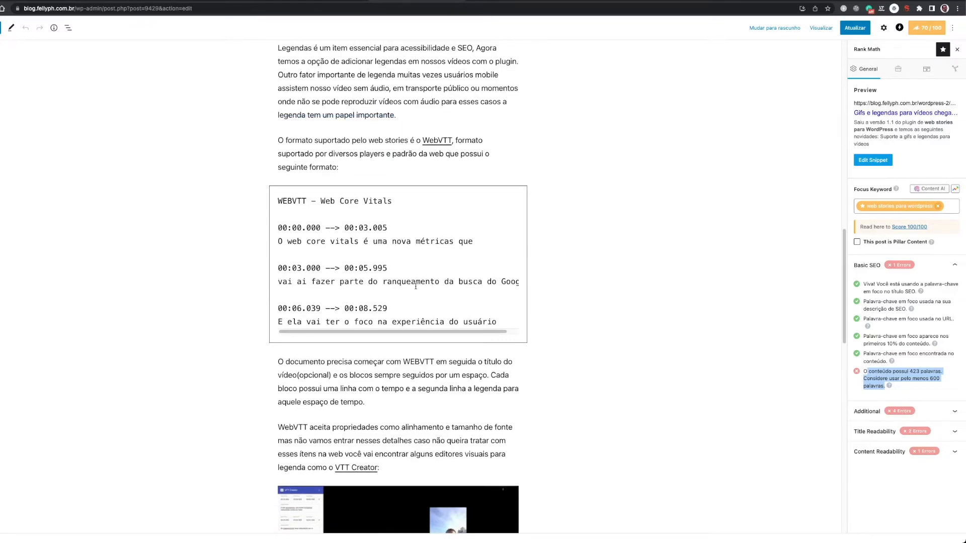
scroll(415, 287, down, 6)
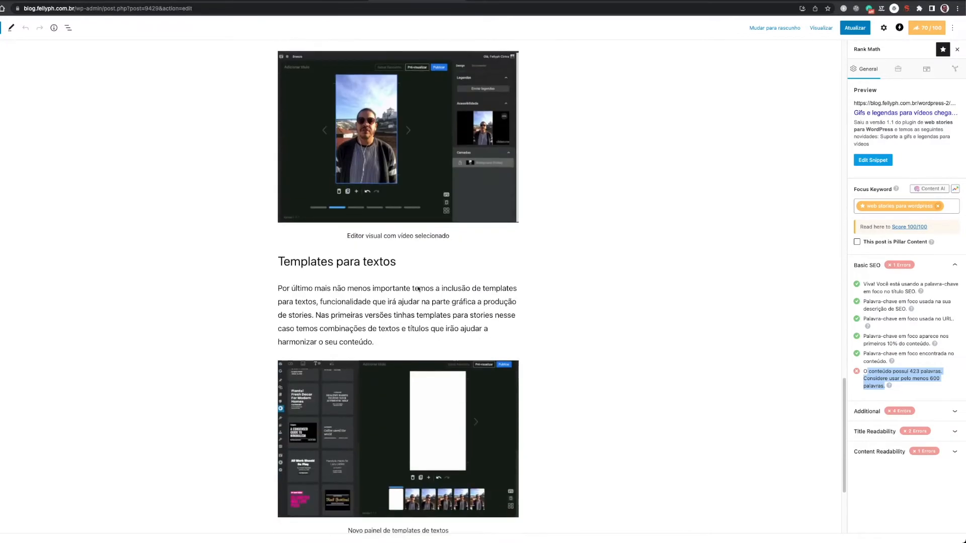
scroll(418, 287, down, 3)
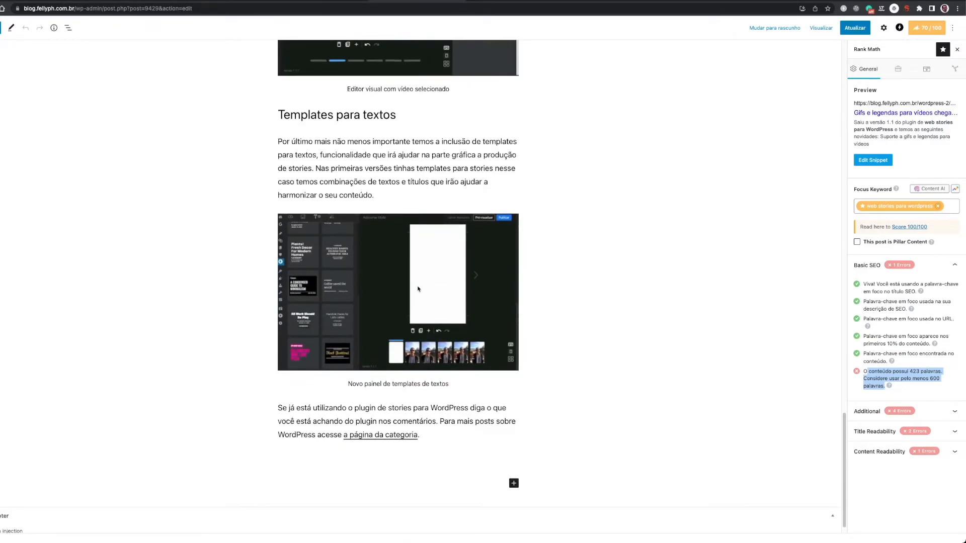
- Expand the Additional SEO checks, review the keyword, image, URL and link results, and collapse the section
click(925, 412)
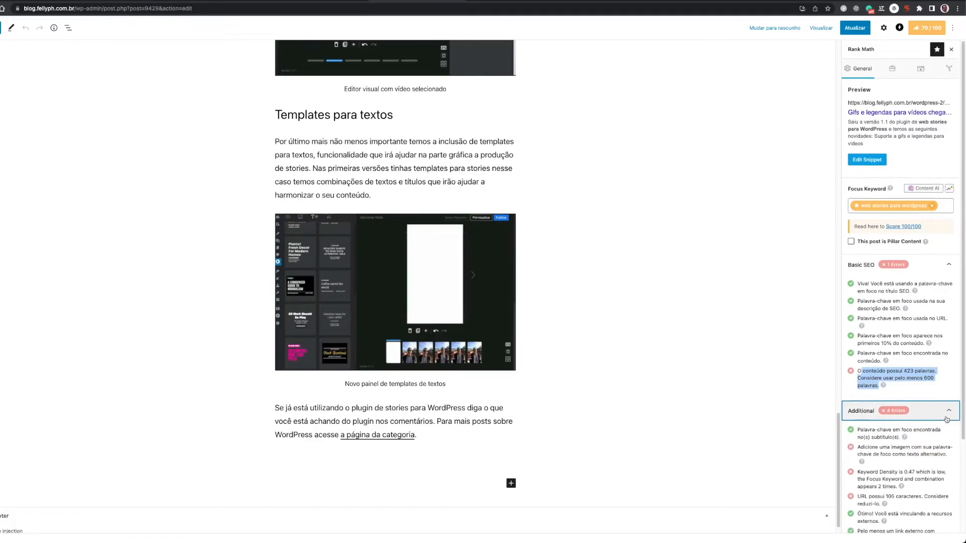
scroll(906, 341, down, 1)
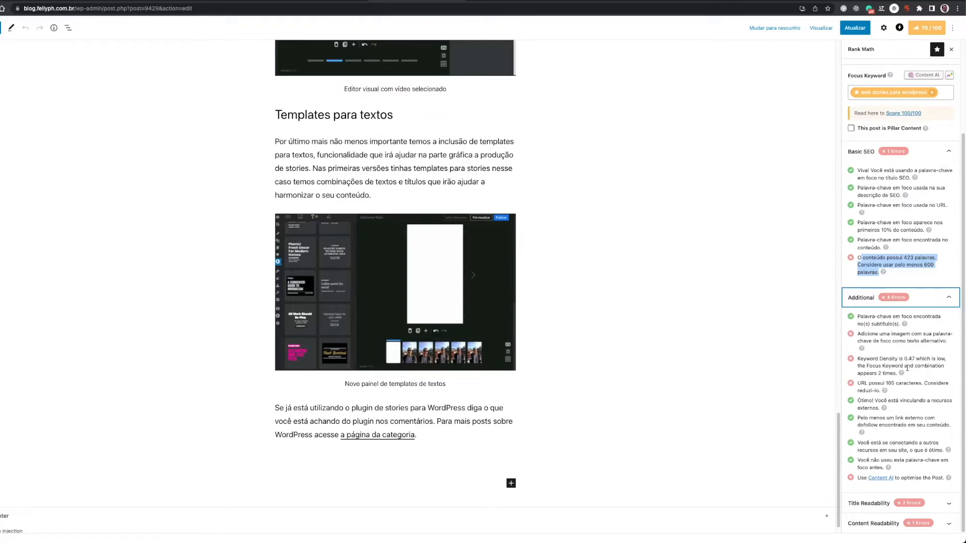
click(868, 383)
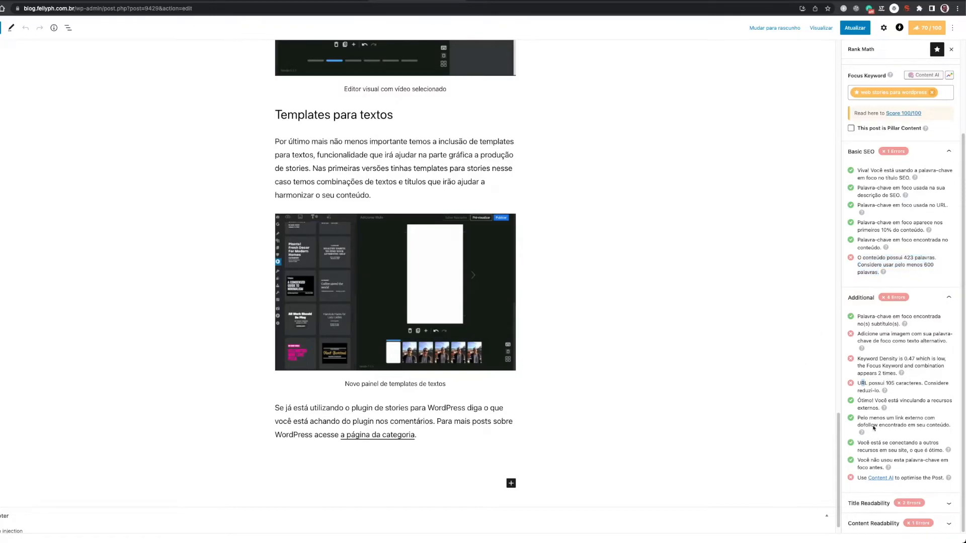
click(948, 297)
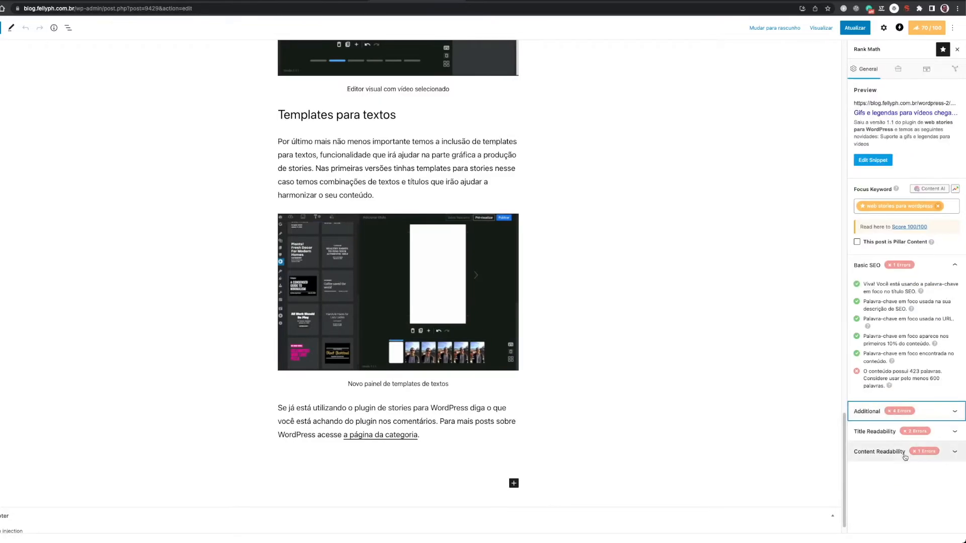
- Review the Title Readability checks against the post's title and introduction, and view its Advanced robots and canonical settings
click(931, 432)
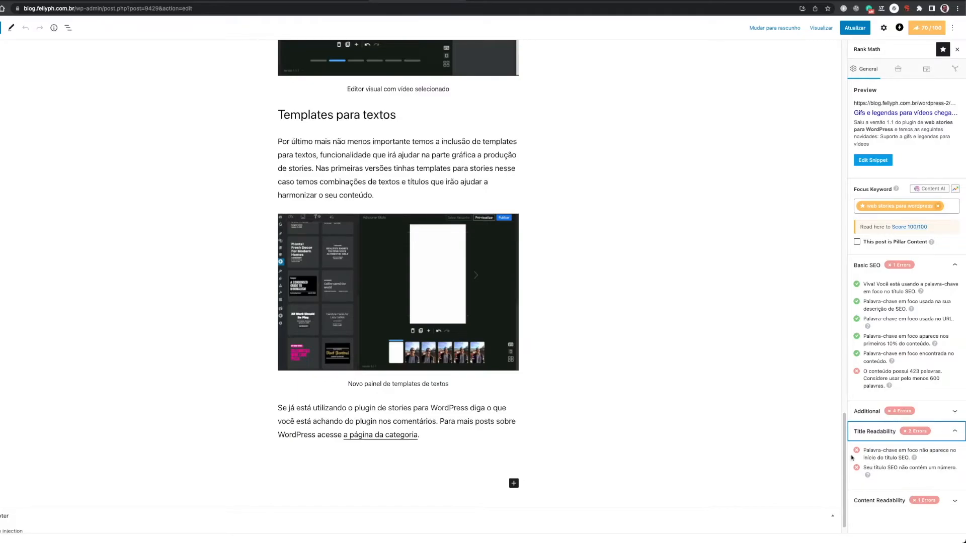
scroll(763, 440, up, 20)
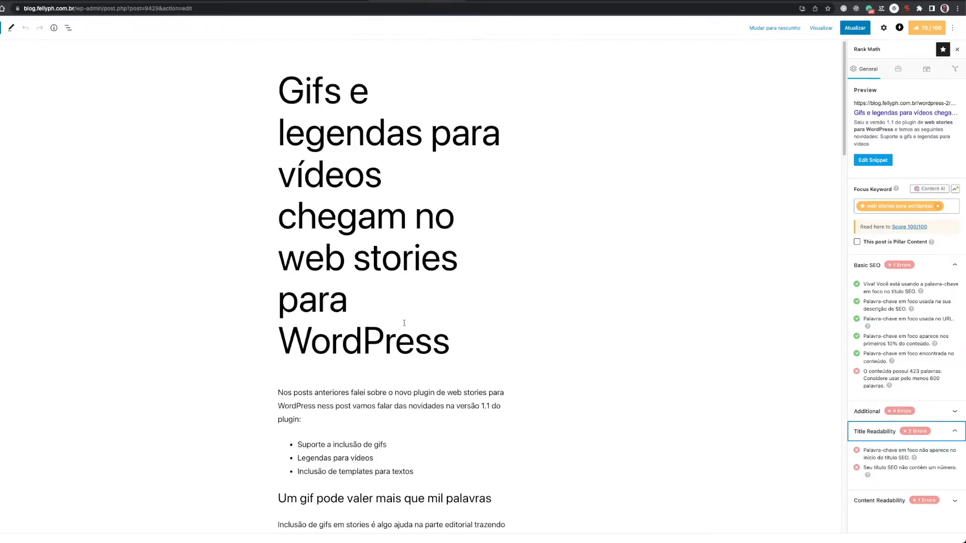
scroll(404, 323, down, 3)
scroll(527, 319, up, 3)
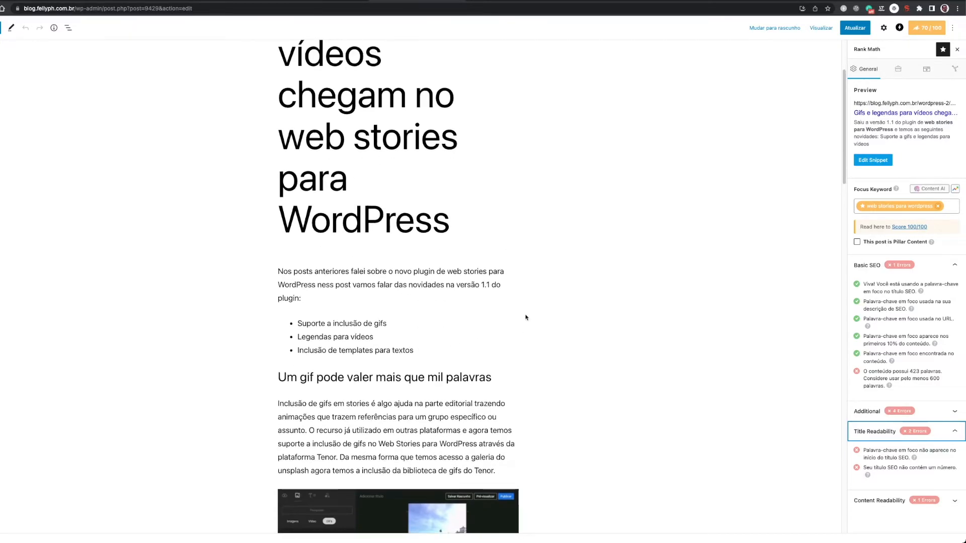
click(898, 69)
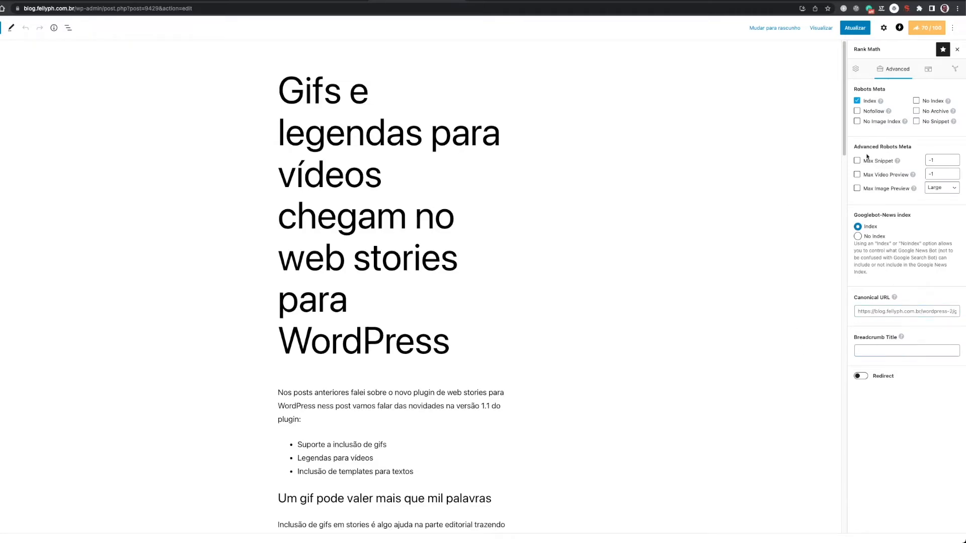
- Delete the Artigo schema from the post's Schema in Use
click(925, 72)
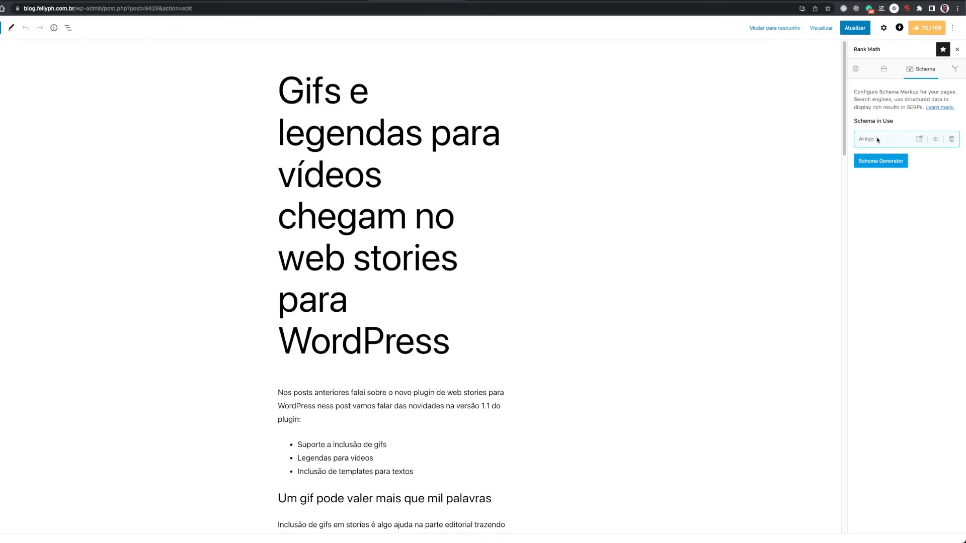
click(952, 143)
click(934, 142)
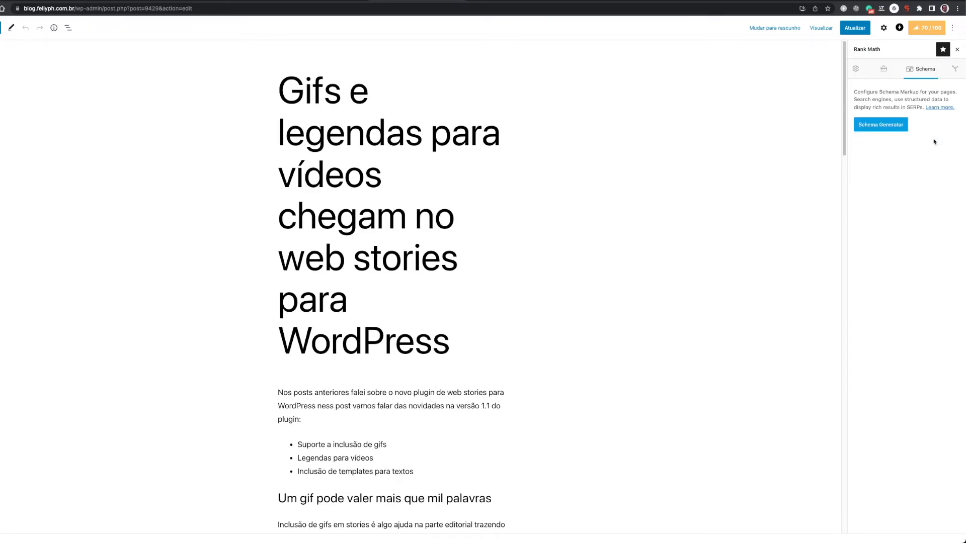
- Browse the available schema types in the Schema Generator and open the Recipe schema in the builder
click(888, 126)
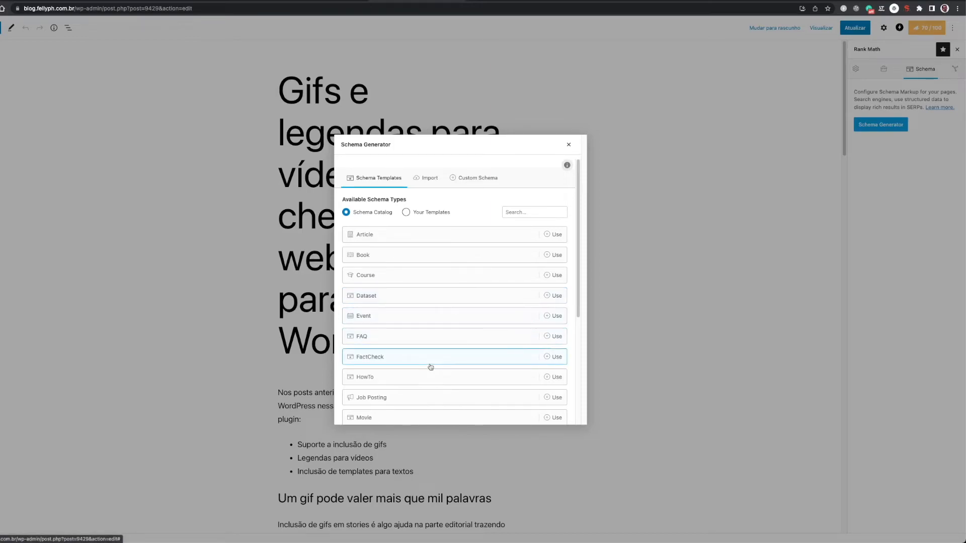
scroll(429, 386, down, 1)
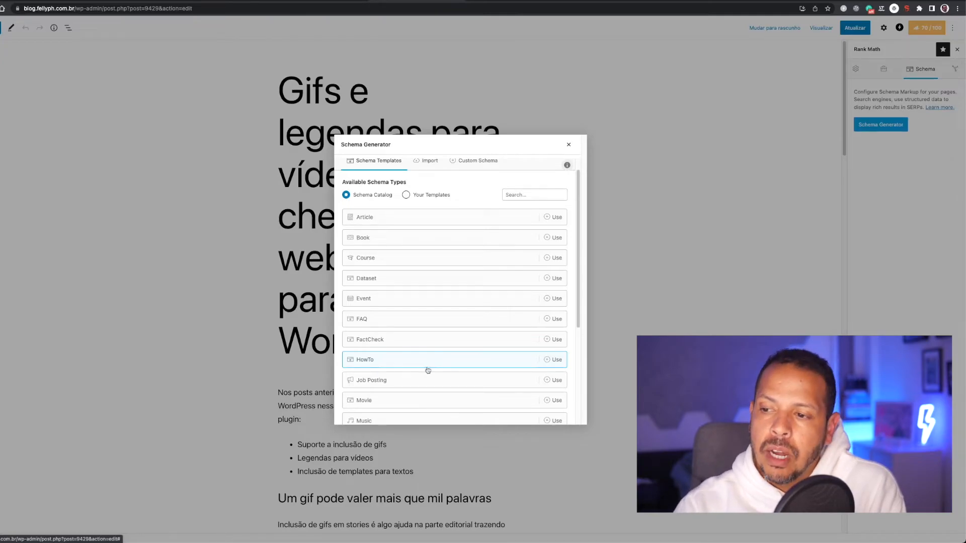
scroll(432, 394, down, 3)
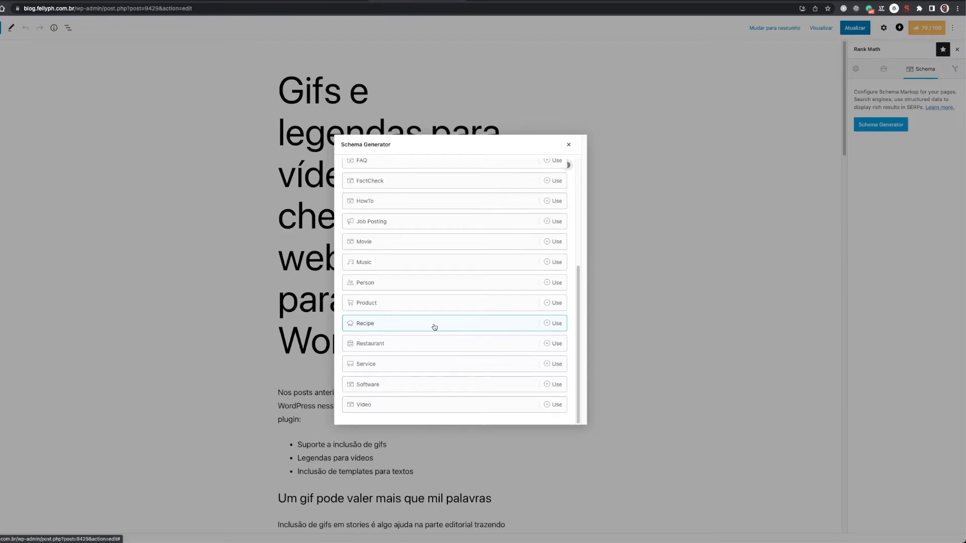
click(433, 329)
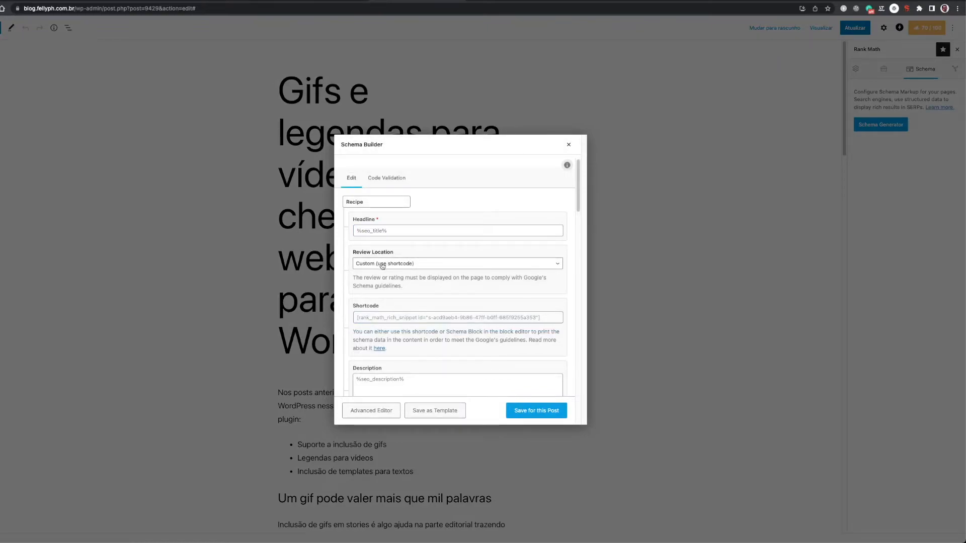
- Review the Recipe schema's fields from the headline and times through ingredients and review ratings, and close the builder without saving
scroll(447, 298, down, 3)
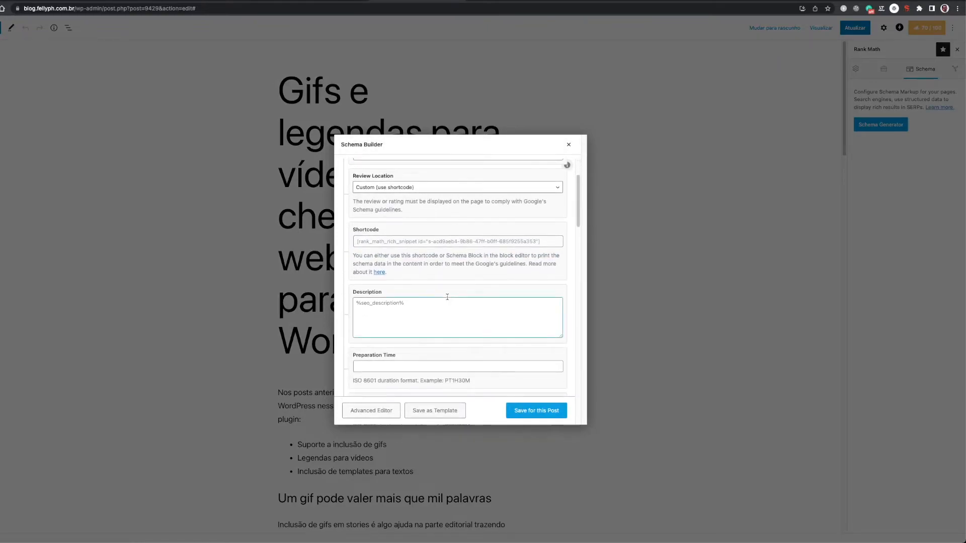
scroll(431, 309, down, 1)
click(363, 315)
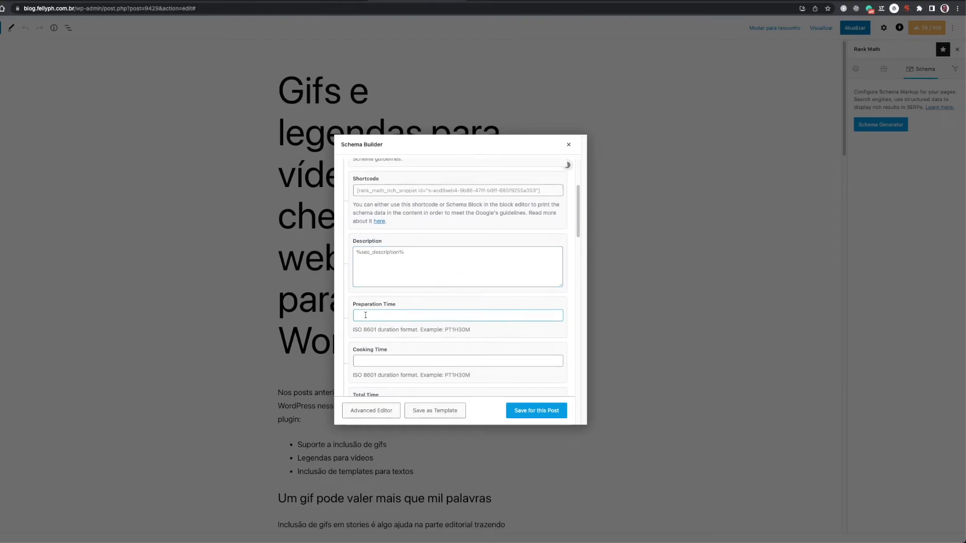
scroll(378, 315, down, 3)
click(373, 296)
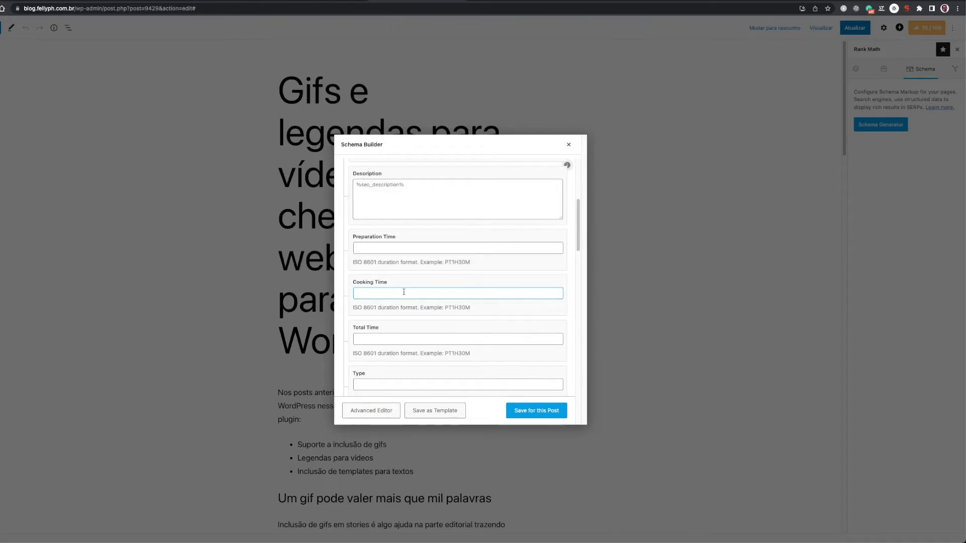
scroll(388, 340, down, 3)
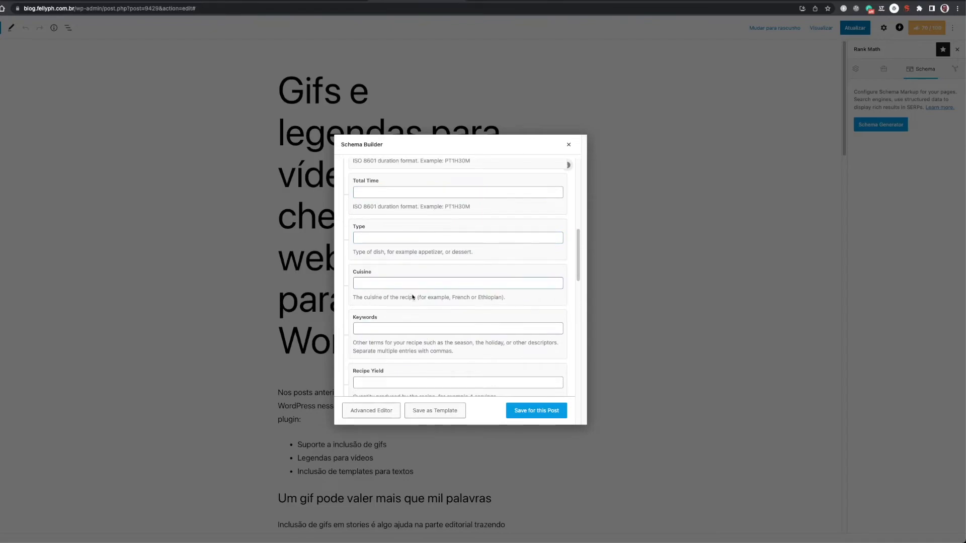
scroll(397, 344, down, 3)
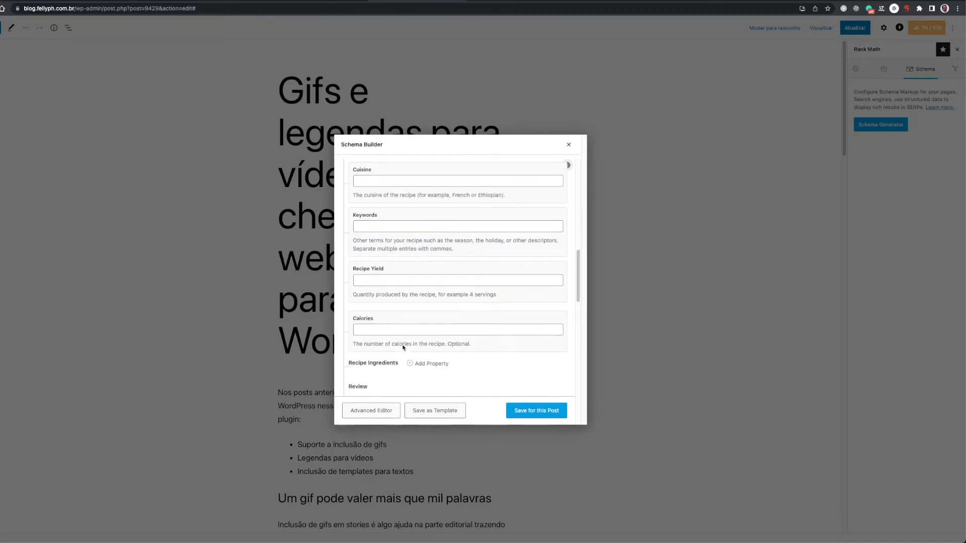
scroll(405, 331, down, 3)
scroll(403, 319, down, 1)
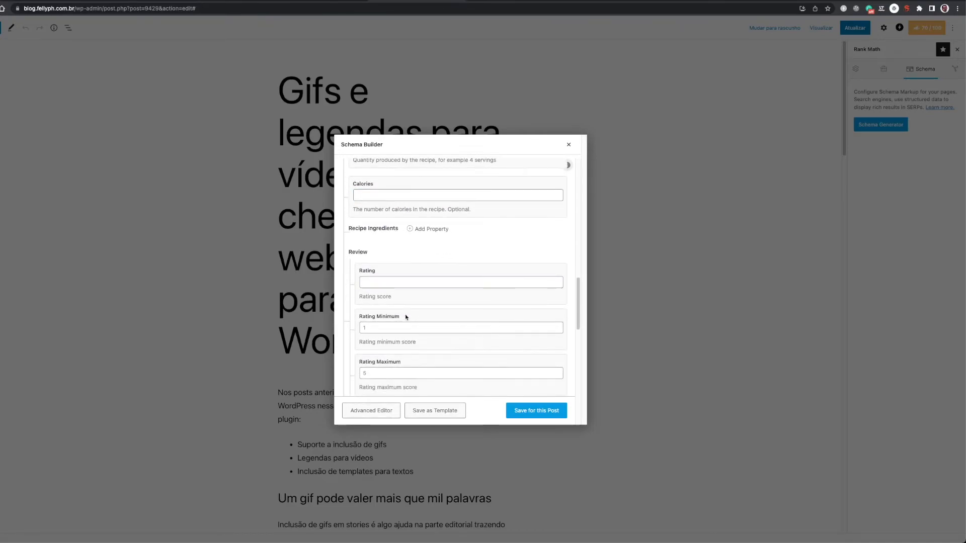
scroll(430, 351, up, 10)
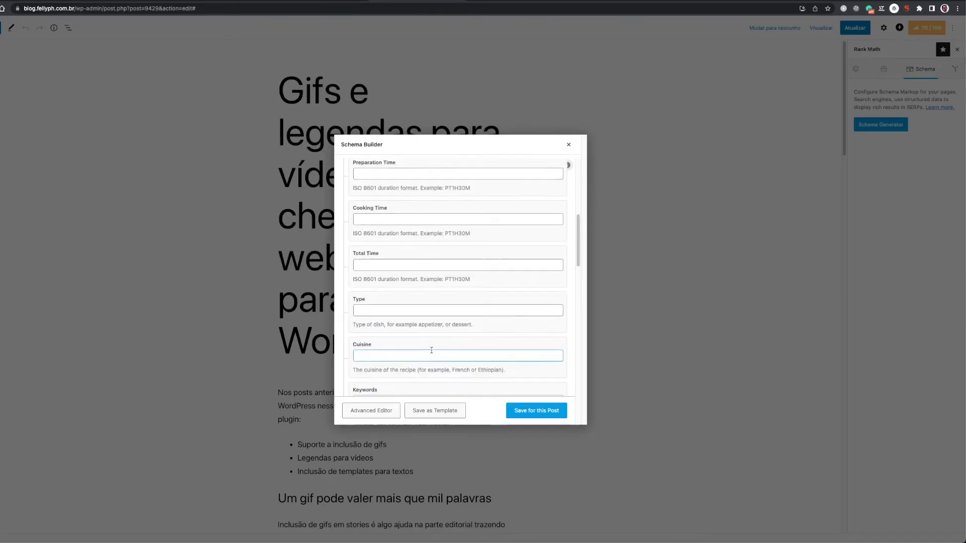
scroll(431, 354, up, 2)
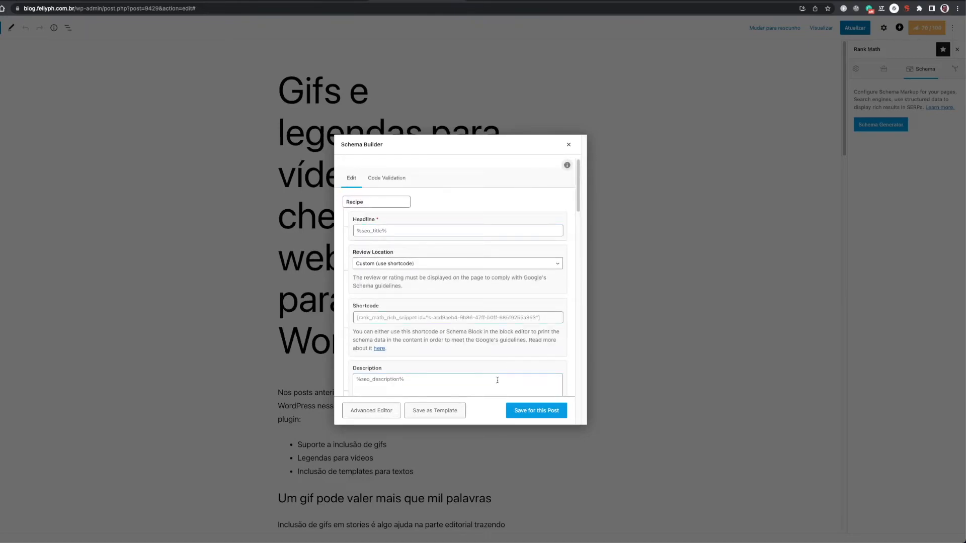
click(568, 145)
- Open the Article schema in the Schema Builder to view its fields, and close it without saving
scroll(422, 235, up, 4)
click(423, 237)
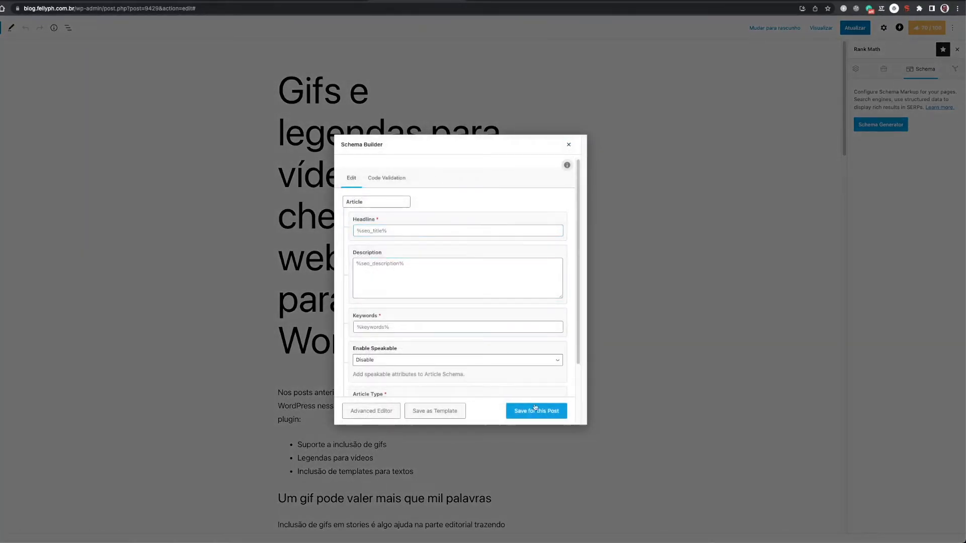
click(569, 144)
- Open the post's social Preview Snippet Editor and review the Facebook preview with its image, title and description settings
click(955, 70)
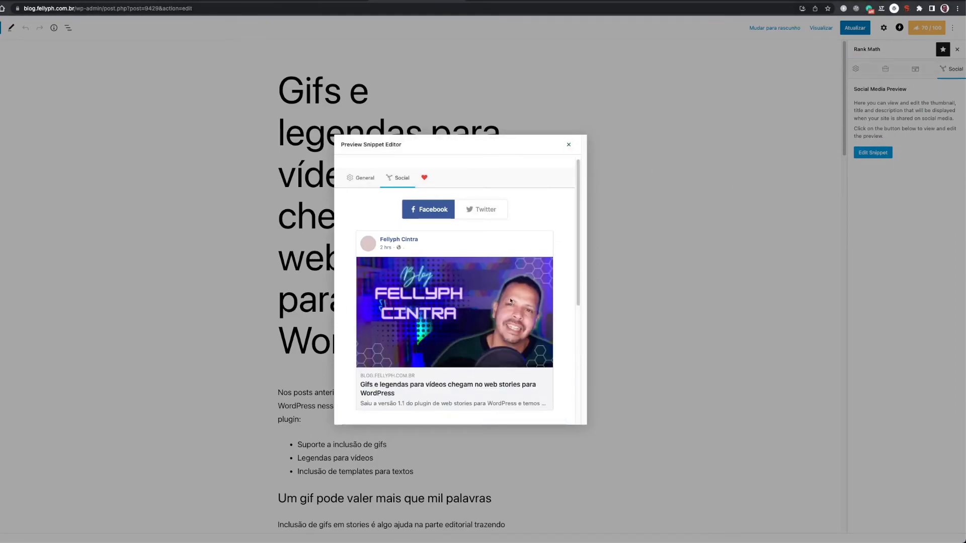
scroll(511, 301, down, 3)
scroll(511, 300, down, 3)
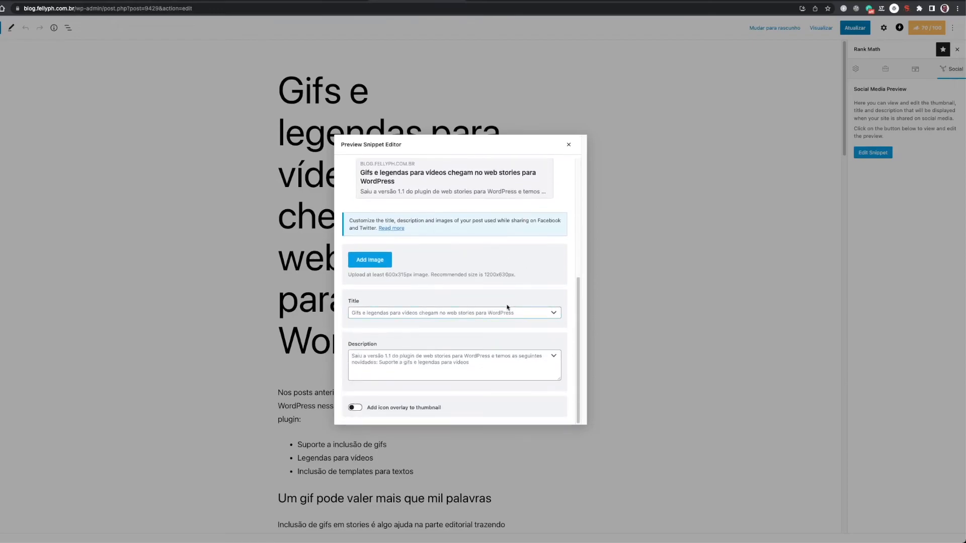
scroll(510, 301, up, 8)
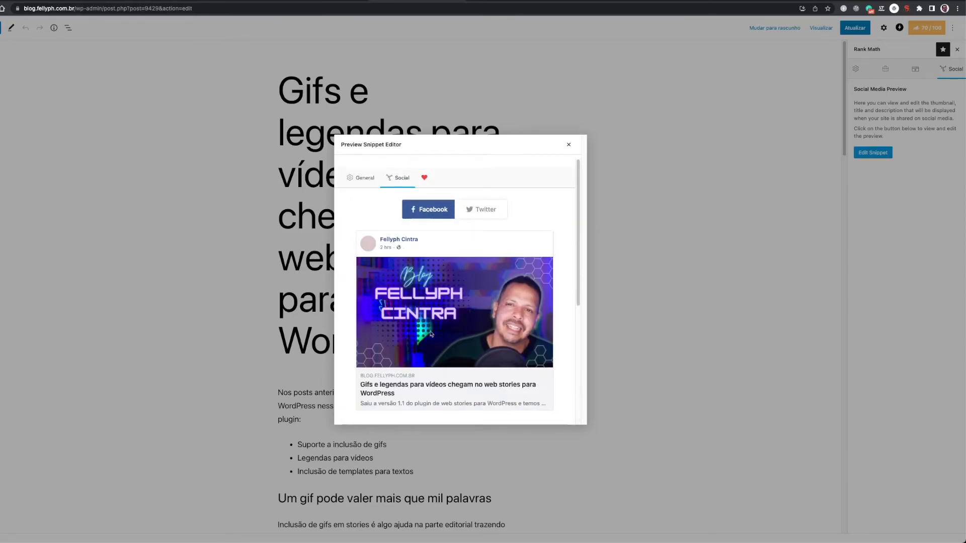
scroll(455, 318, down, 1)
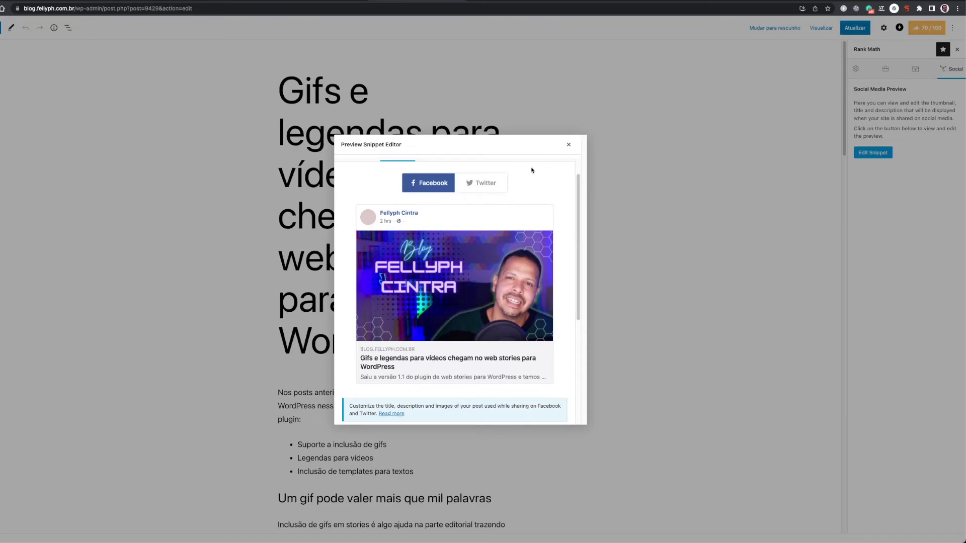
- Show the Twitter preview, try the Summary Card type and restore Summary Card with Large Image
click(471, 183)
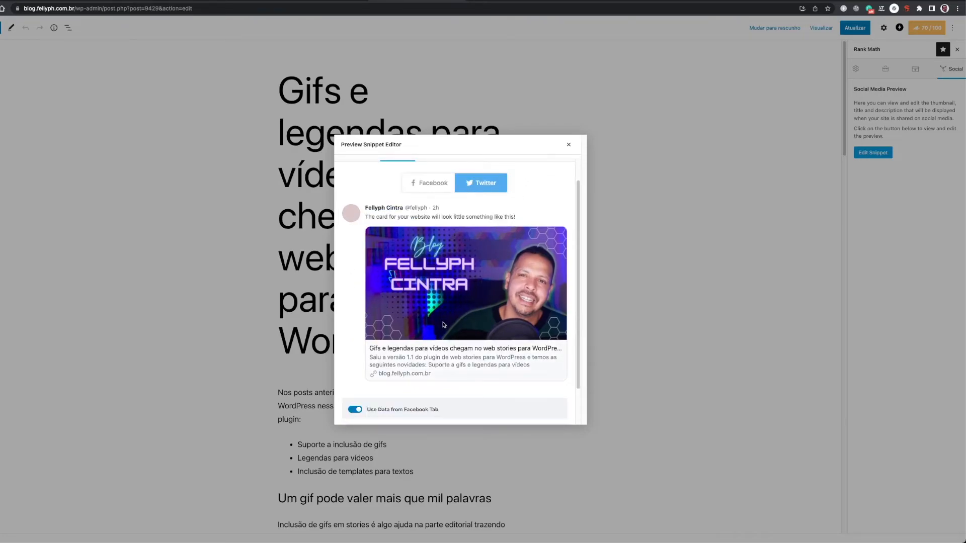
scroll(443, 343, down, 1)
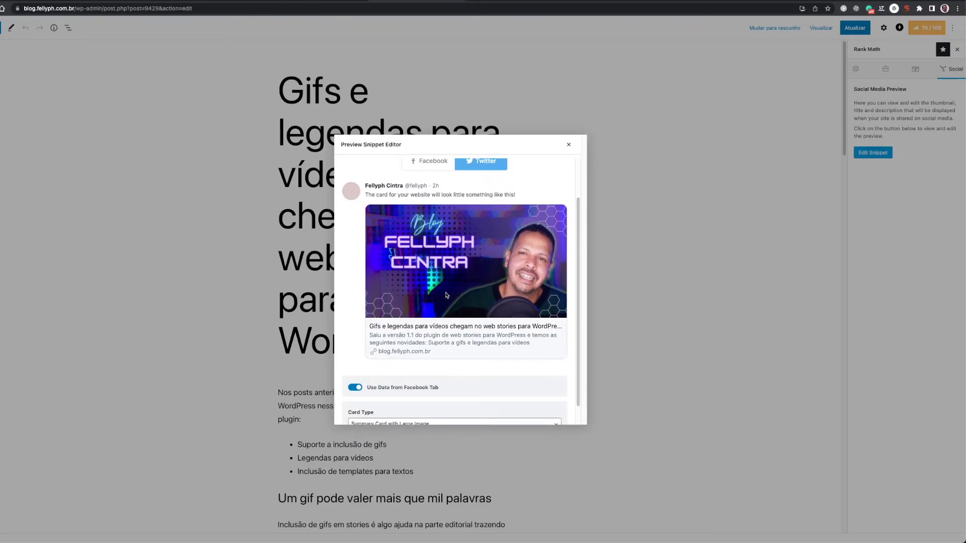
scroll(446, 295, down, 1)
click(424, 402)
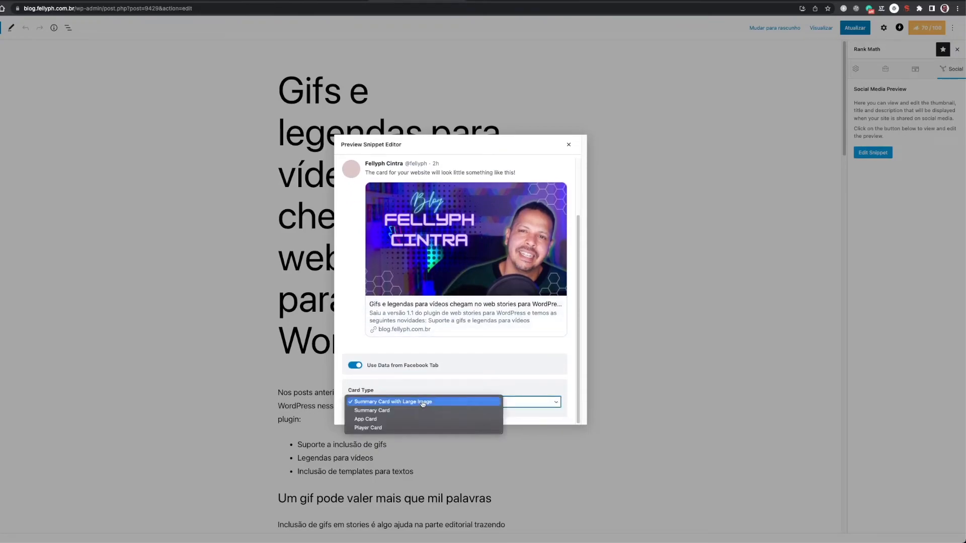
click(421, 410)
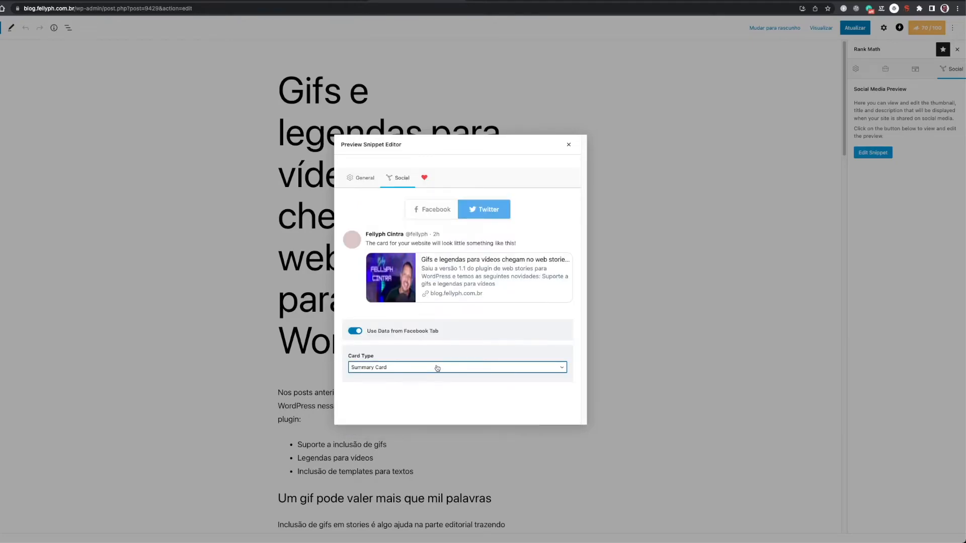
click(437, 368)
click(436, 359)
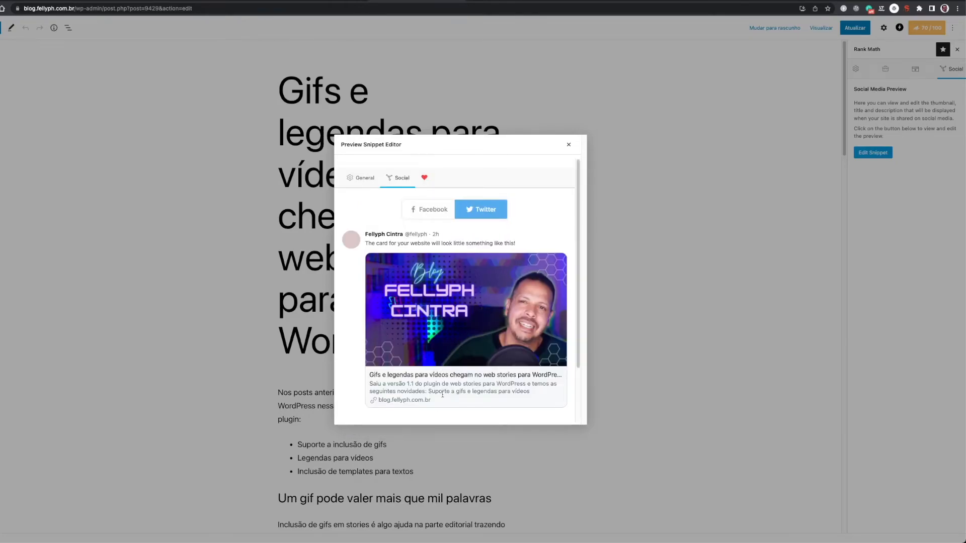
- Compare the Twitter Summary Card once more, return to the large image card type and close the snippet editor
scroll(447, 405, down, 3)
click(450, 403)
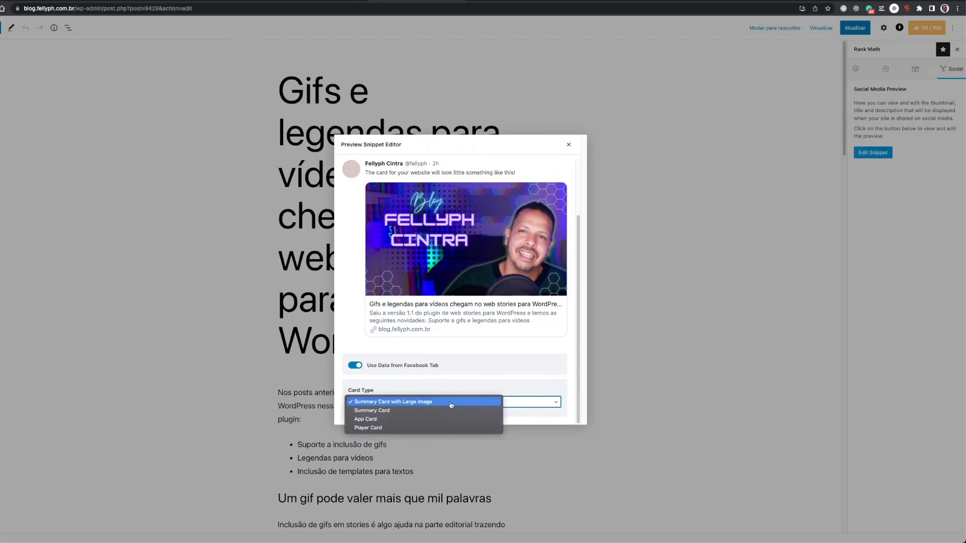
click(448, 411)
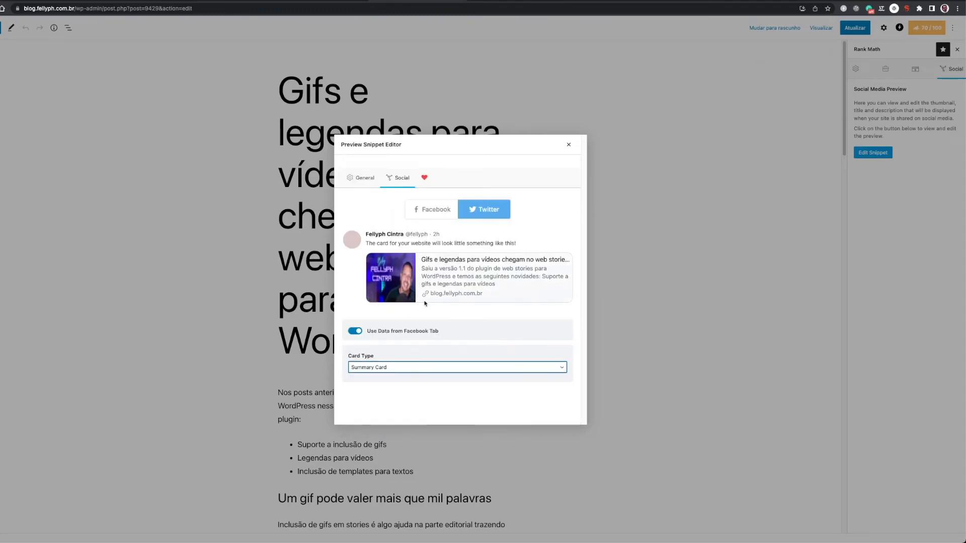
click(457, 368)
click(456, 358)
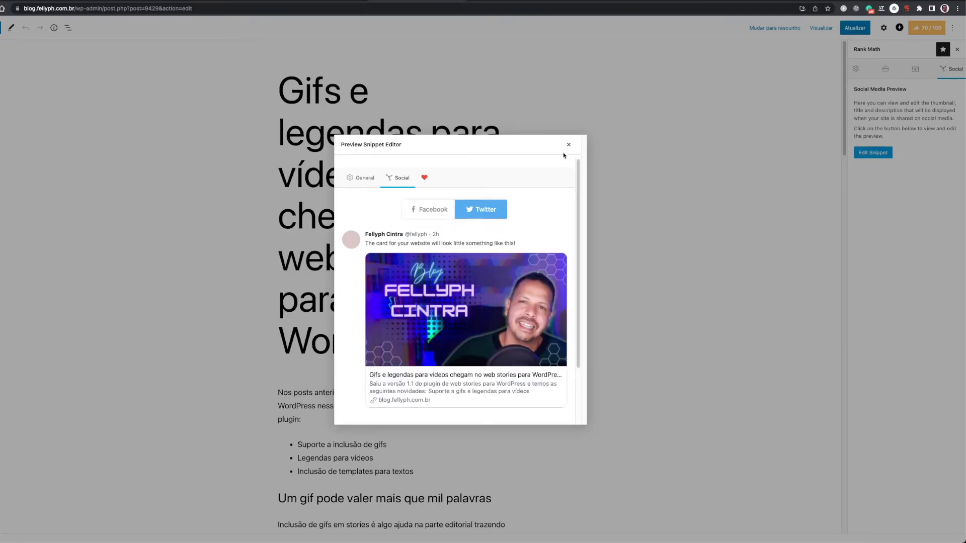
click(569, 145)
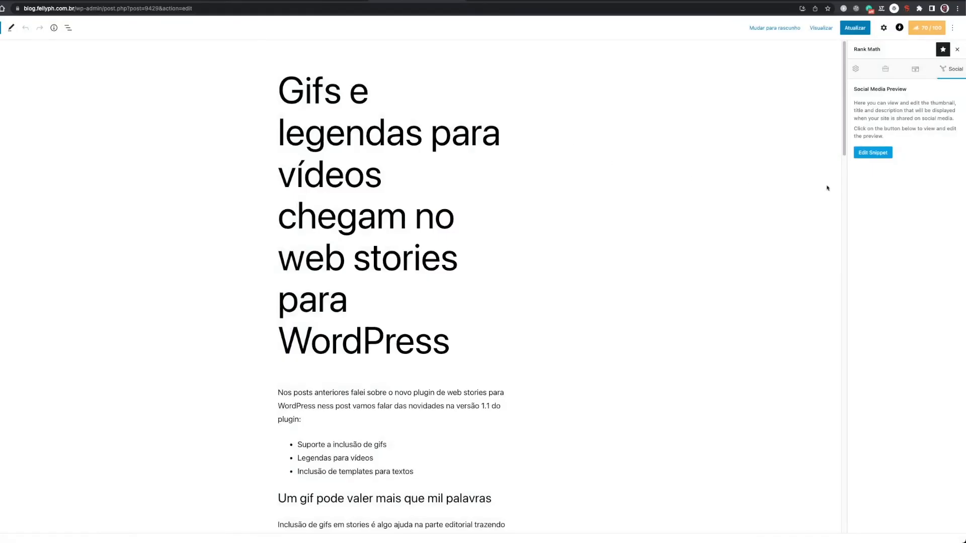
- Run Content AI research for the focus keyword "web stories para wordpress" with Brasil as the country
click(855, 69)
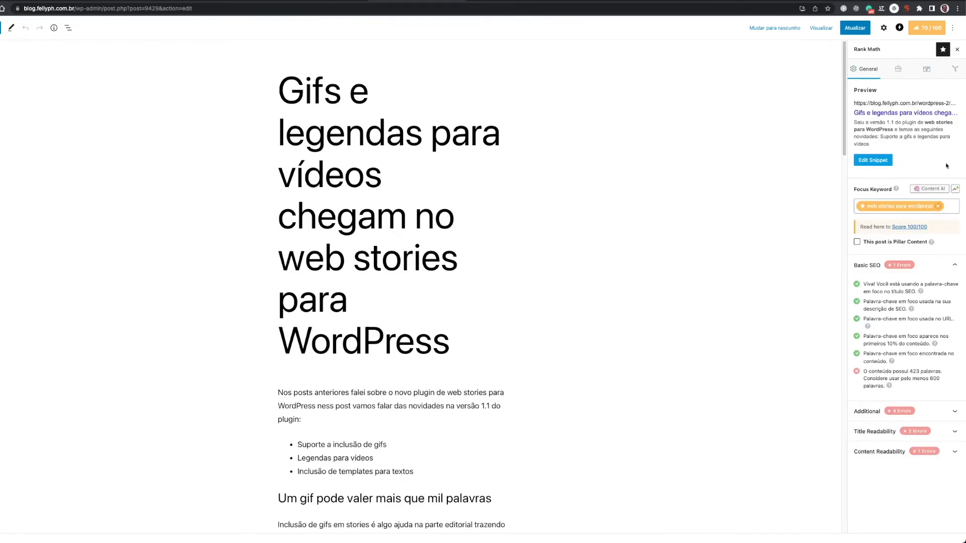
click(931, 190)
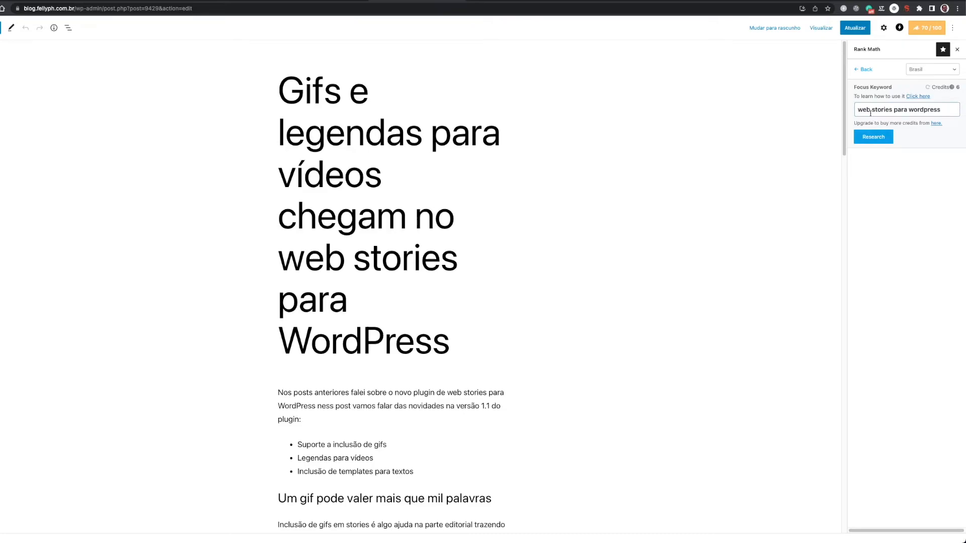
click(881, 138)
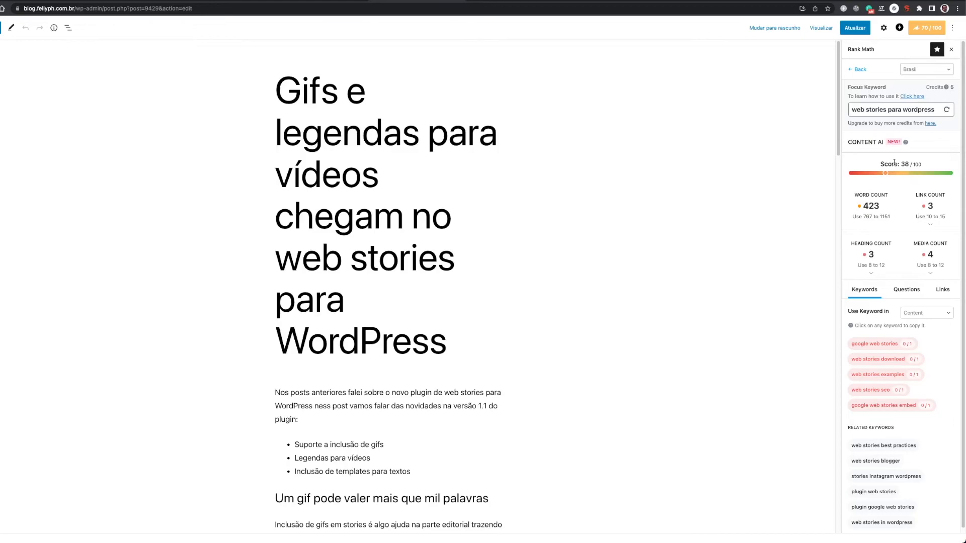
- Examine the Content AI score, the word, link and heading count recommendations, and the suggested and related keywords
drag(902, 164, 911, 164)
drag(863, 217, 891, 220)
click(931, 226)
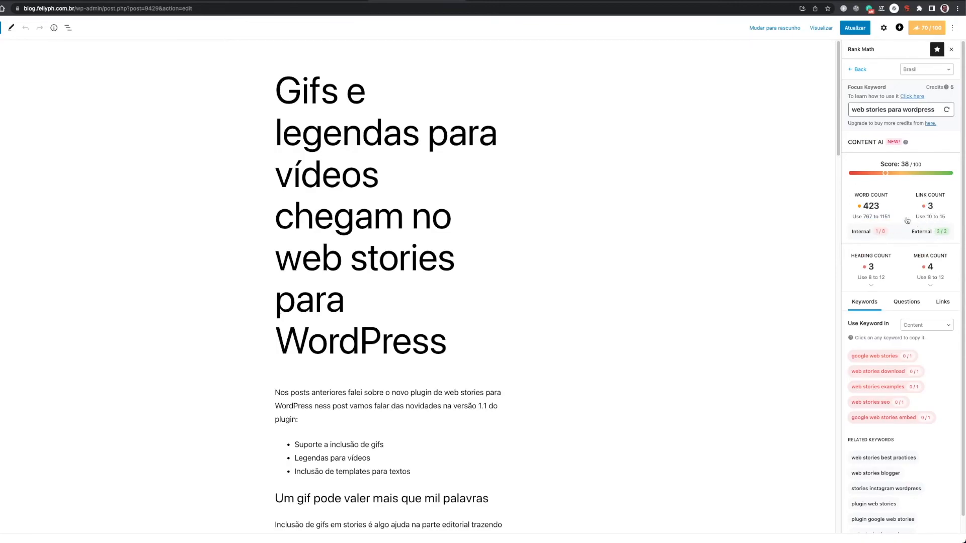
click(872, 285)
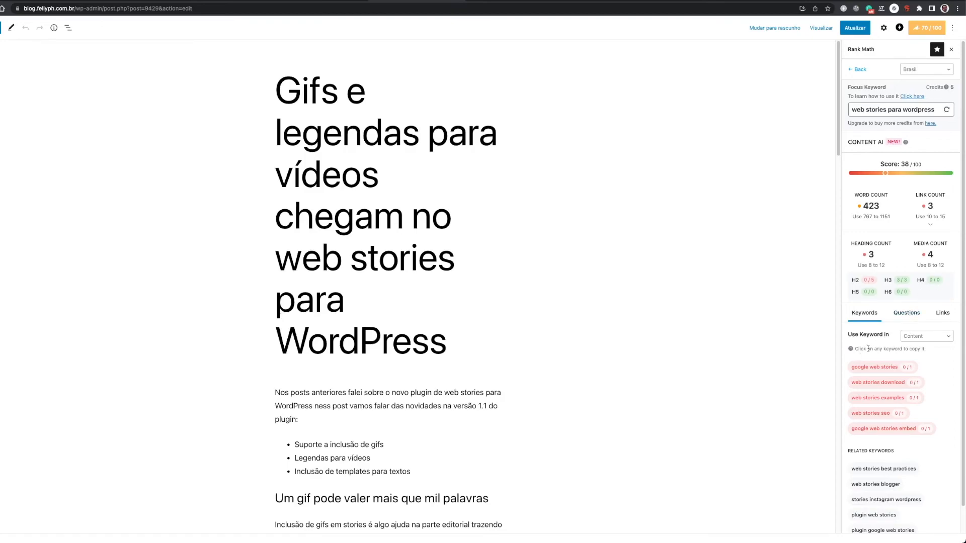
scroll(856, 379, down, 1)
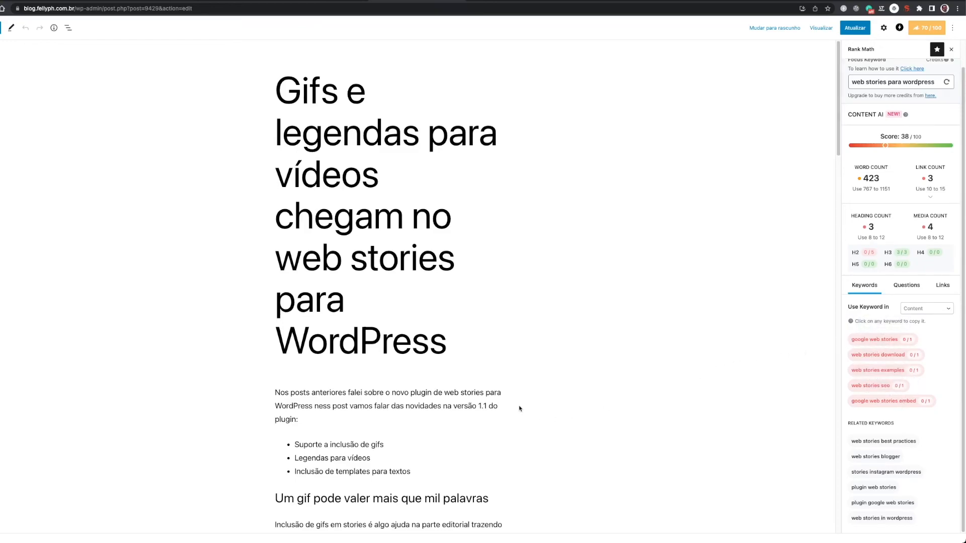
- Replace "de" with "google" before "web stories" in the post's introductory paragraph
click(430, 394)
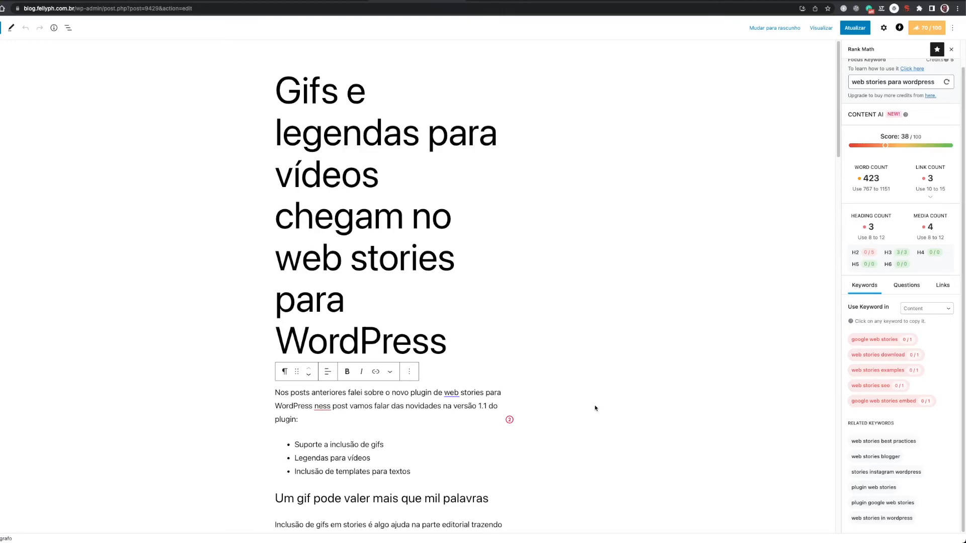
key(Delete)
key(Delete)
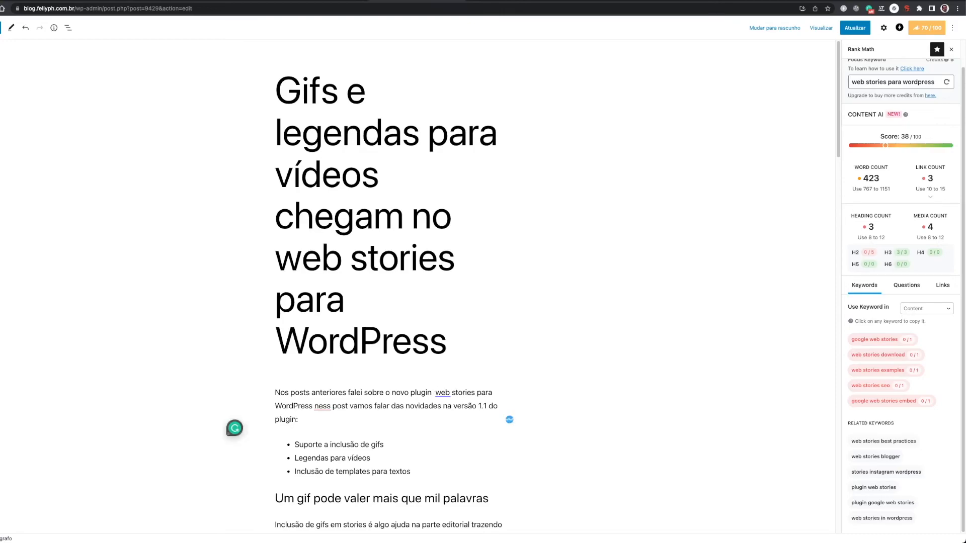
text(google)
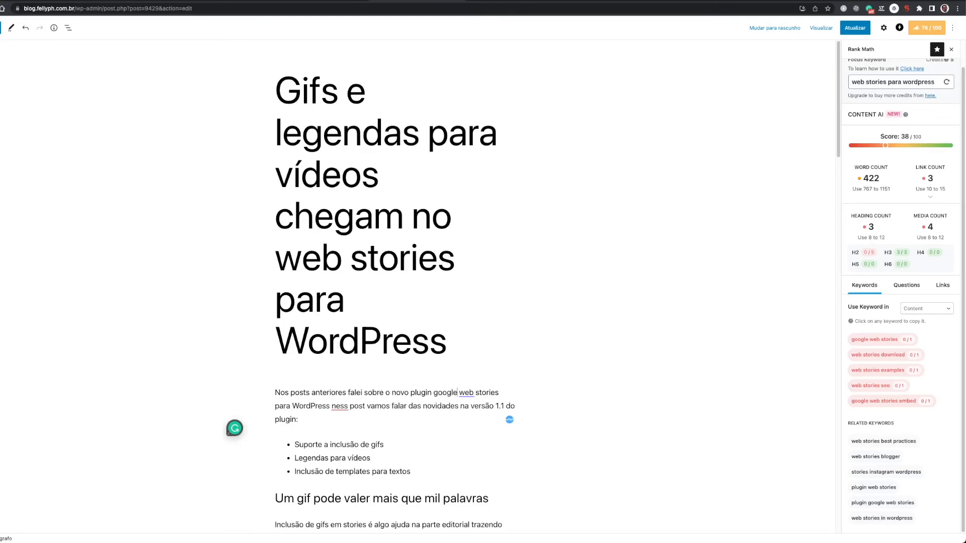
key(Right)
key(Right)
key(Right)
key(Right)
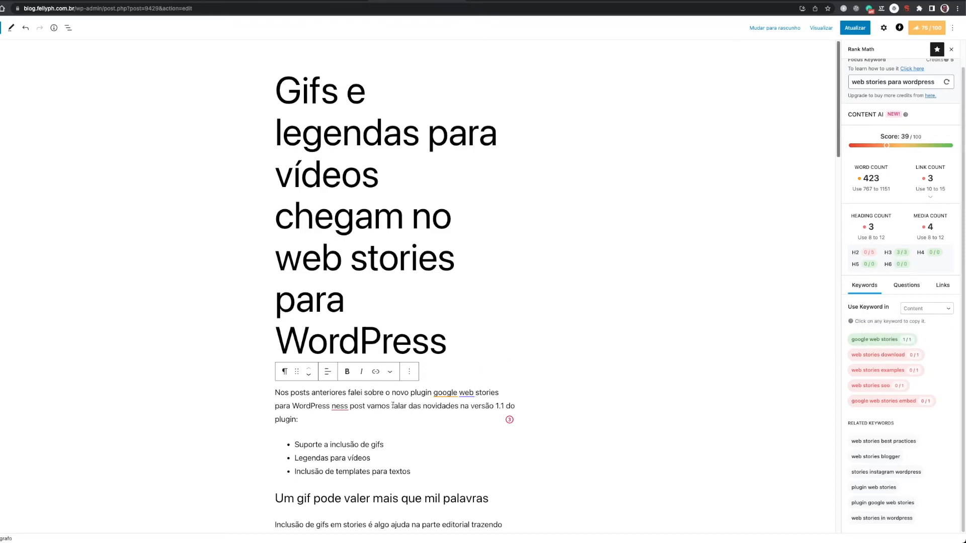
- Correct "ness" to "nesse" in the introductory paragraph and copy the related keyword "web stories best practices"
click(346, 408)
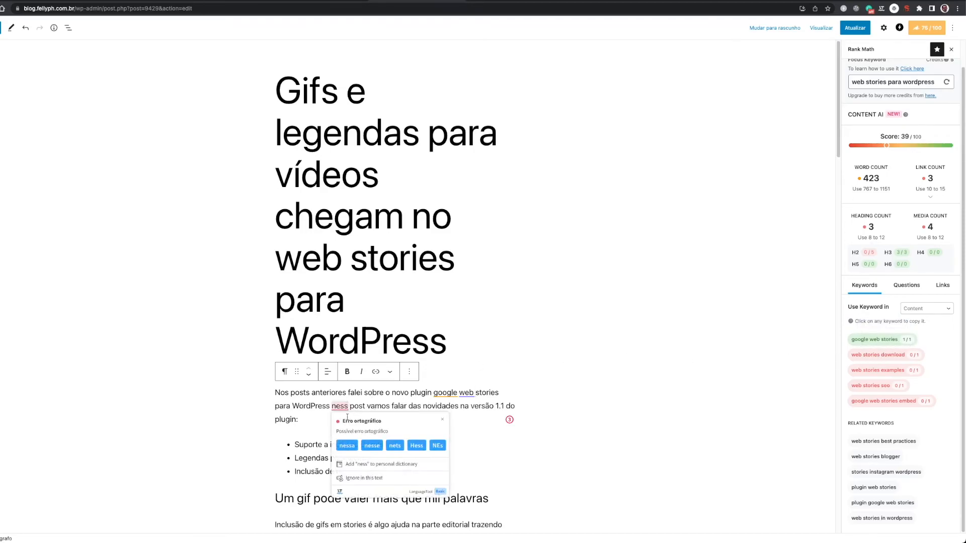
click(371, 446)
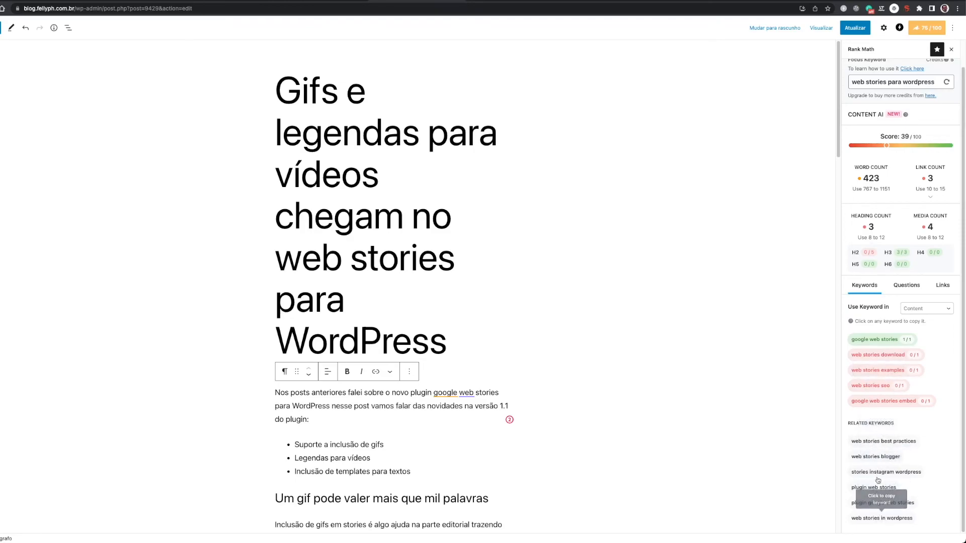
click(880, 445)
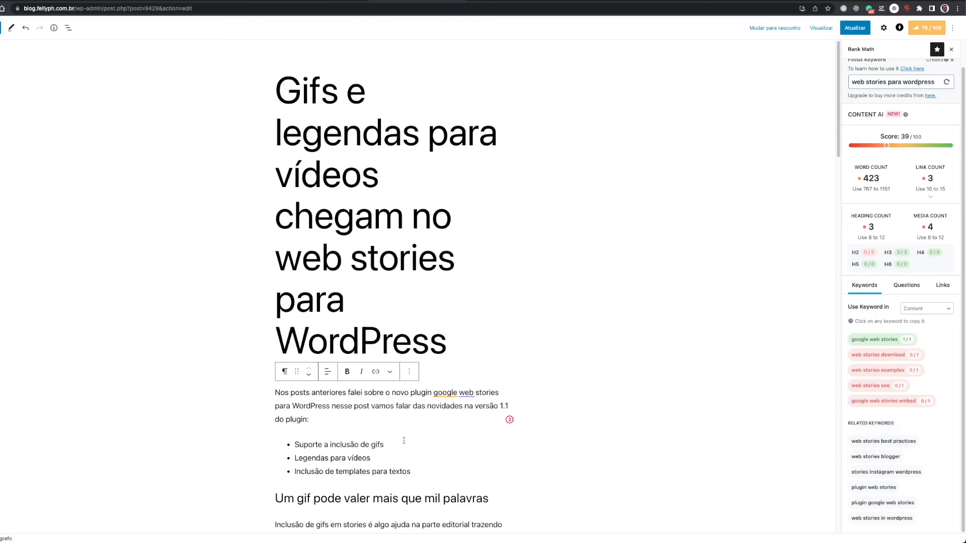
- Examine the Content AI keyword suggestions for headings, SEO title and SEO description, then return to the content keywords
click(410, 424)
click(925, 312)
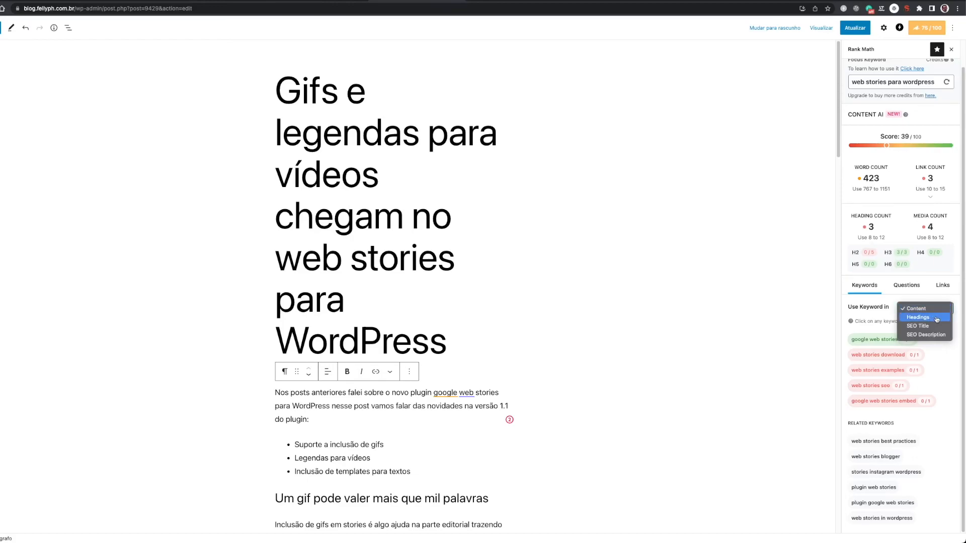
click(937, 319)
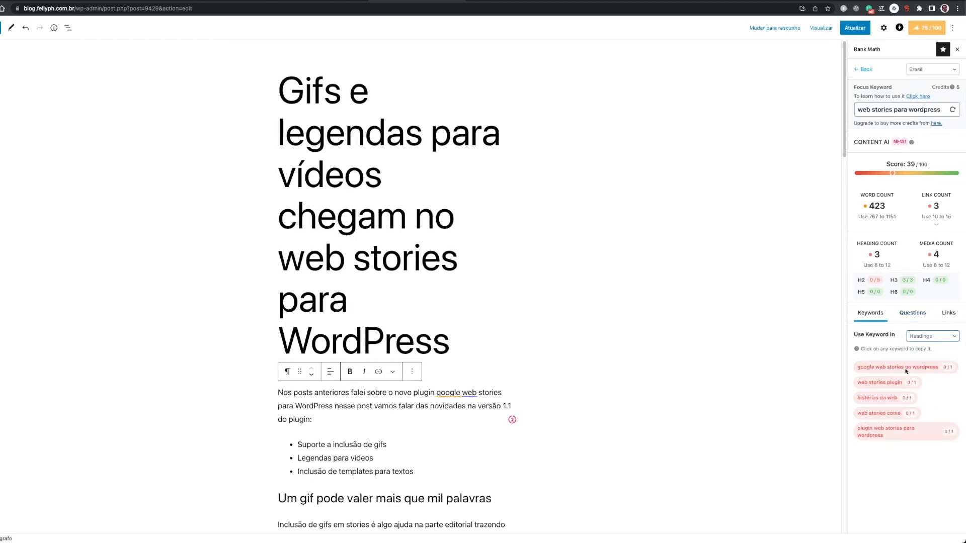
click(936, 337)
click(944, 348)
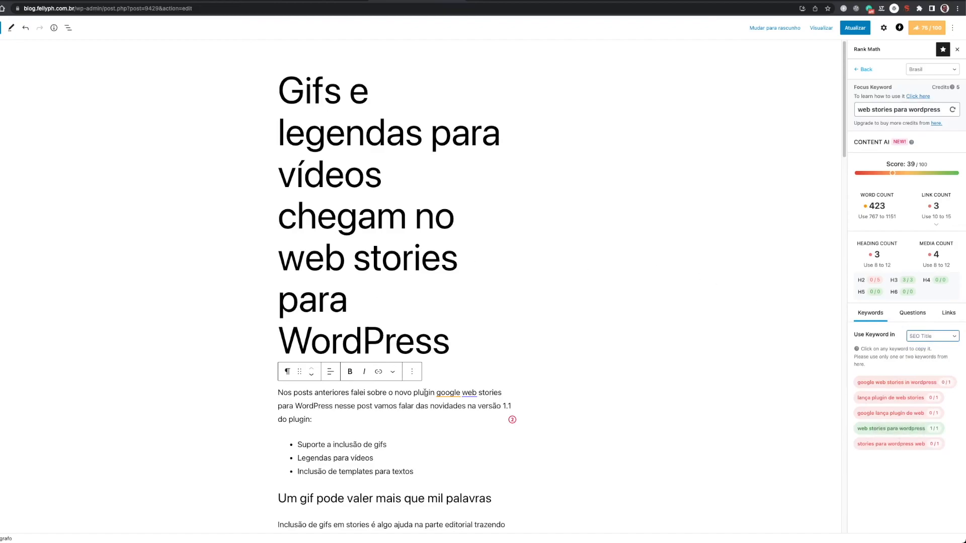
click(935, 339)
click(939, 346)
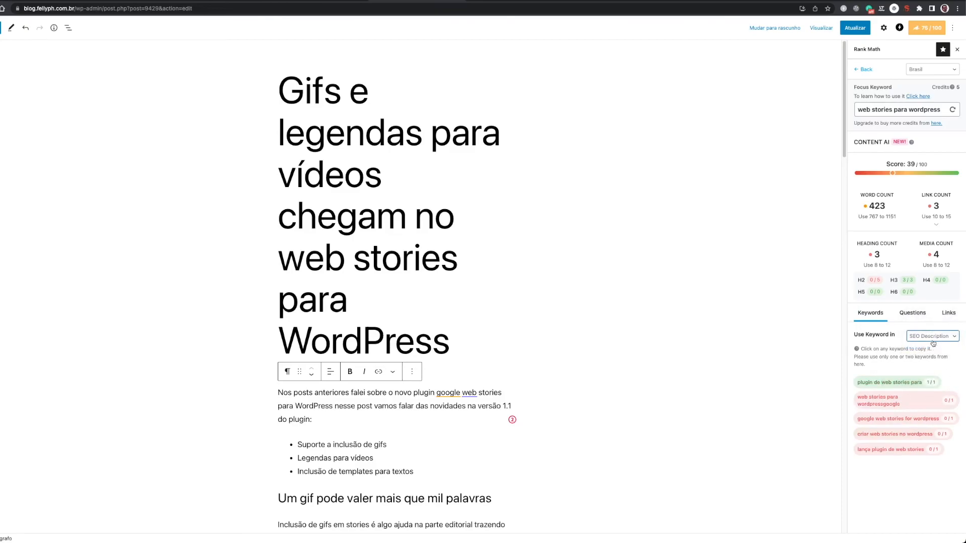
click(933, 343)
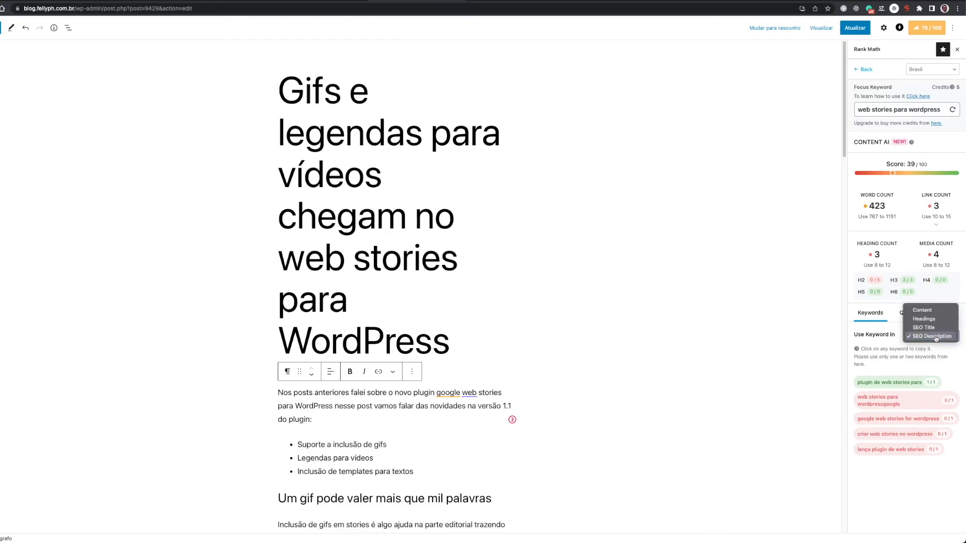
click(934, 312)
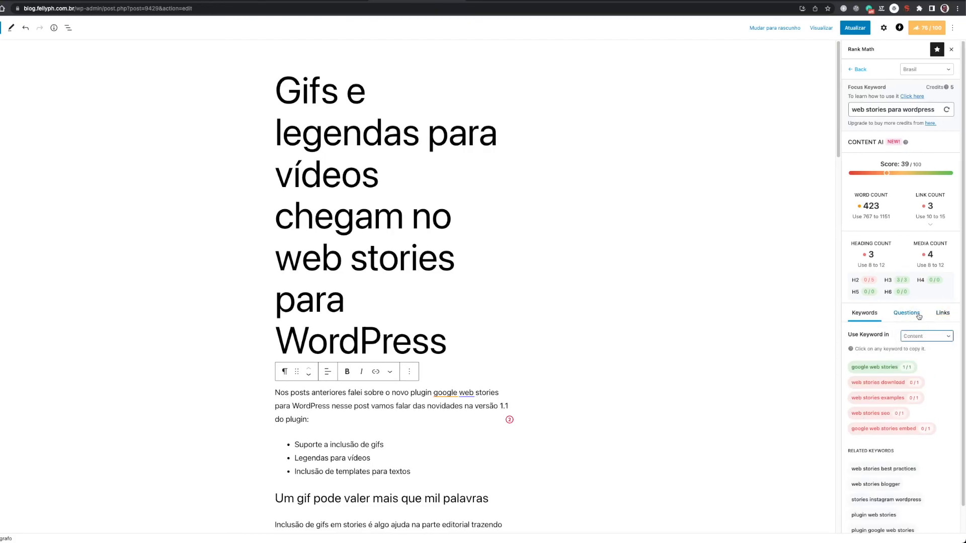
- Copy all related questions suggested by Content AI and paste them as an FAQ block after the post's last paragraph
click(919, 316)
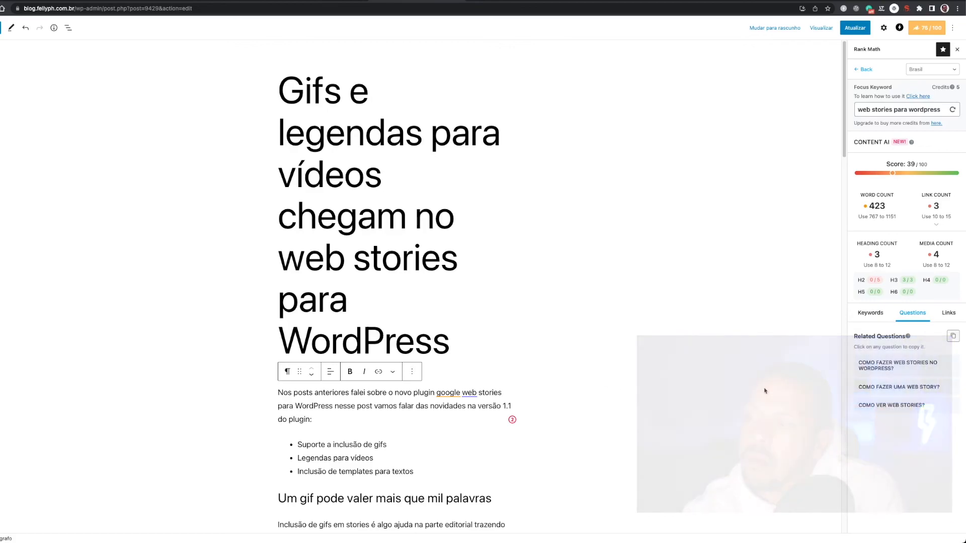
click(902, 371)
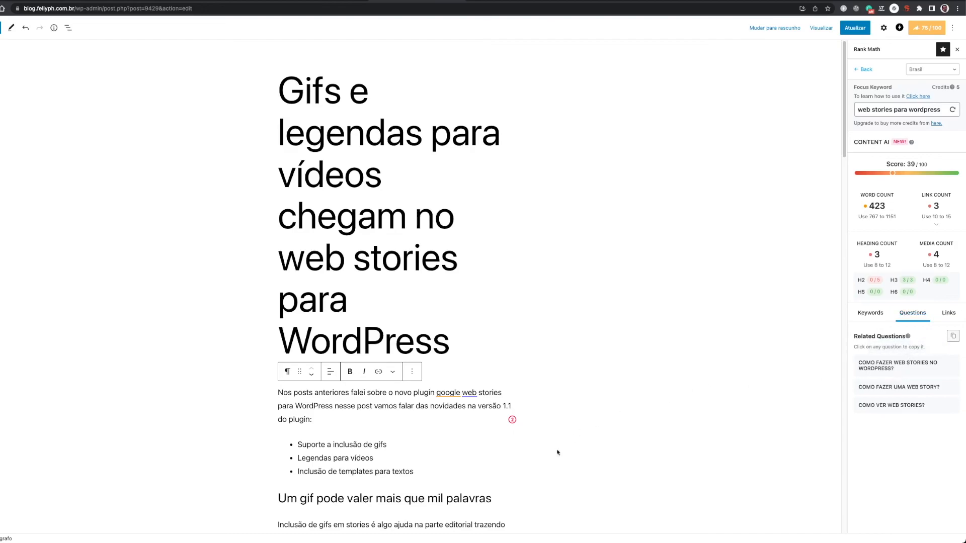
scroll(528, 490, down, 20)
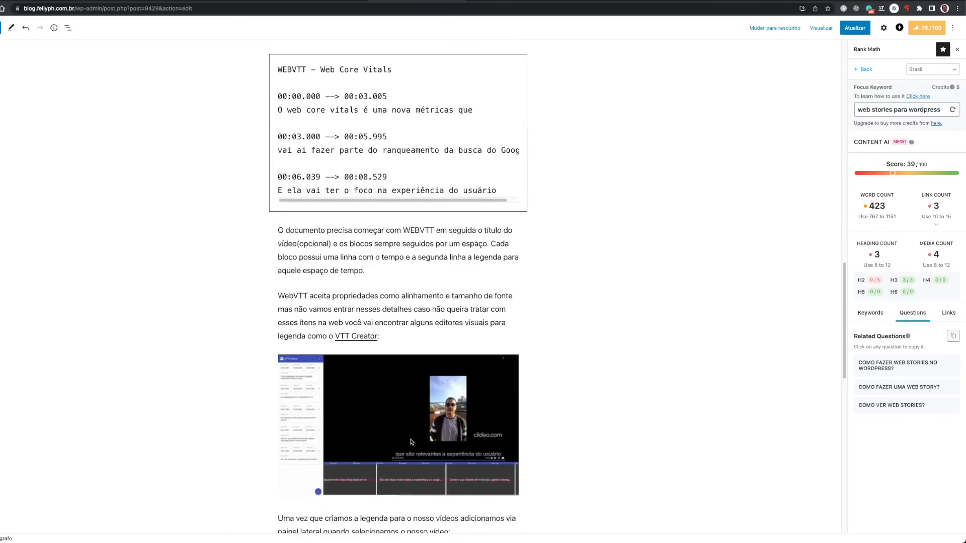
click(431, 452)
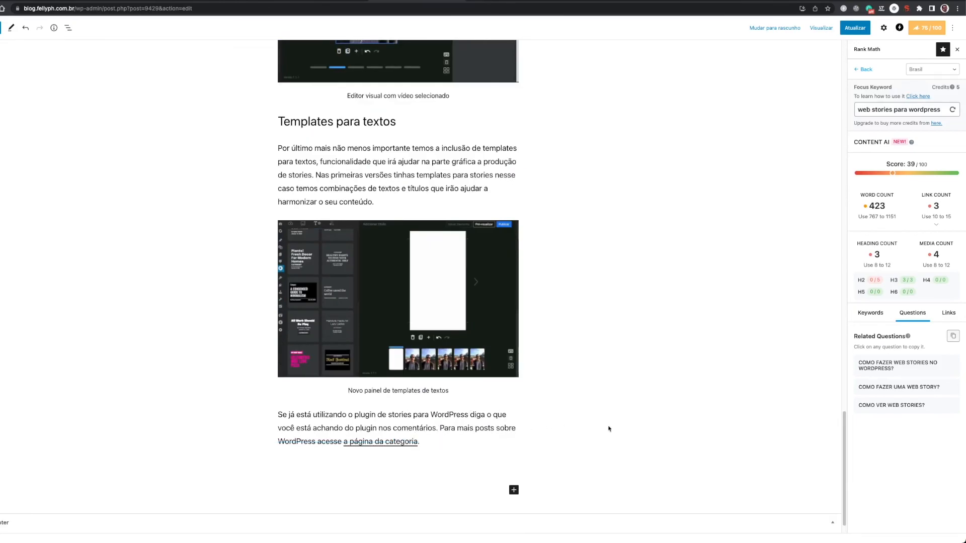
click(954, 337)
click(397, 469)
key(super+v)
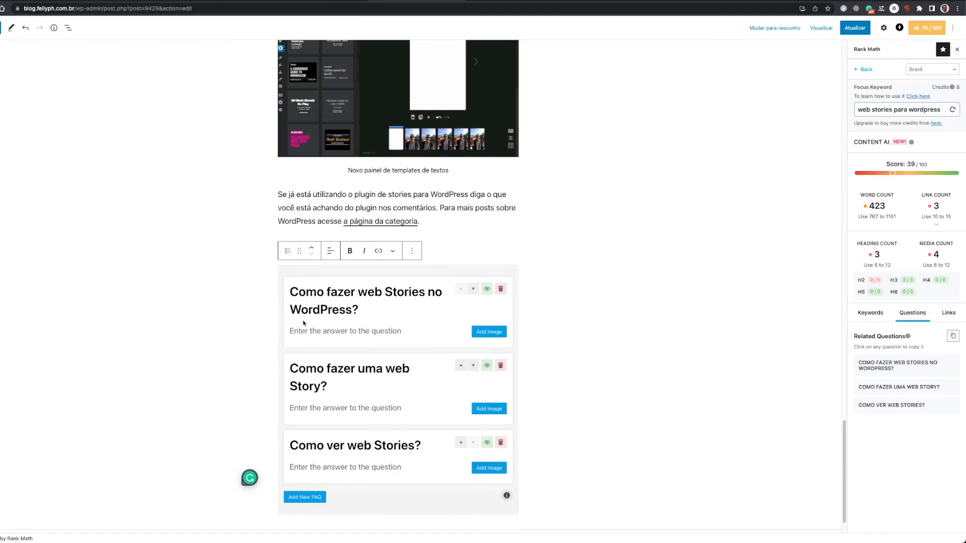
click(323, 332)
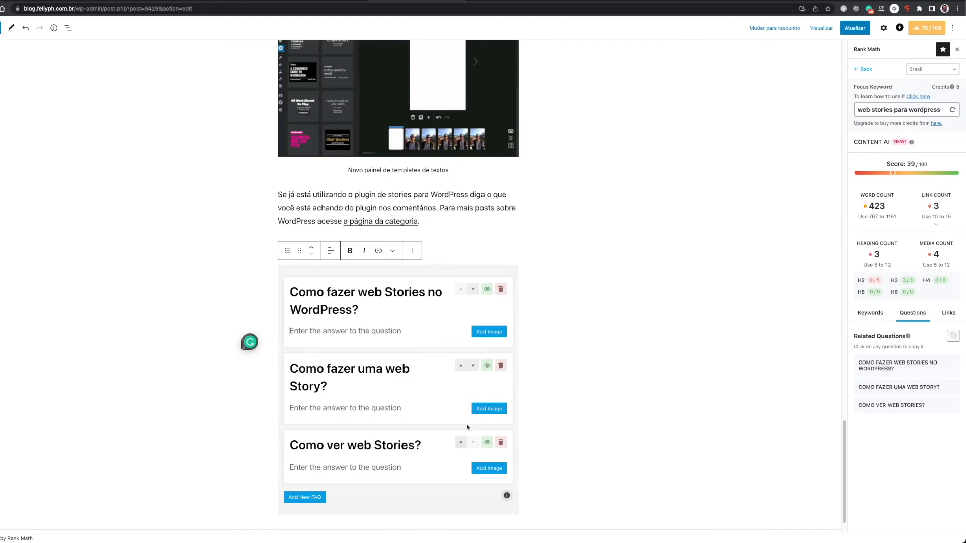
- Show the related external links suggested by Content AI
click(949, 313)
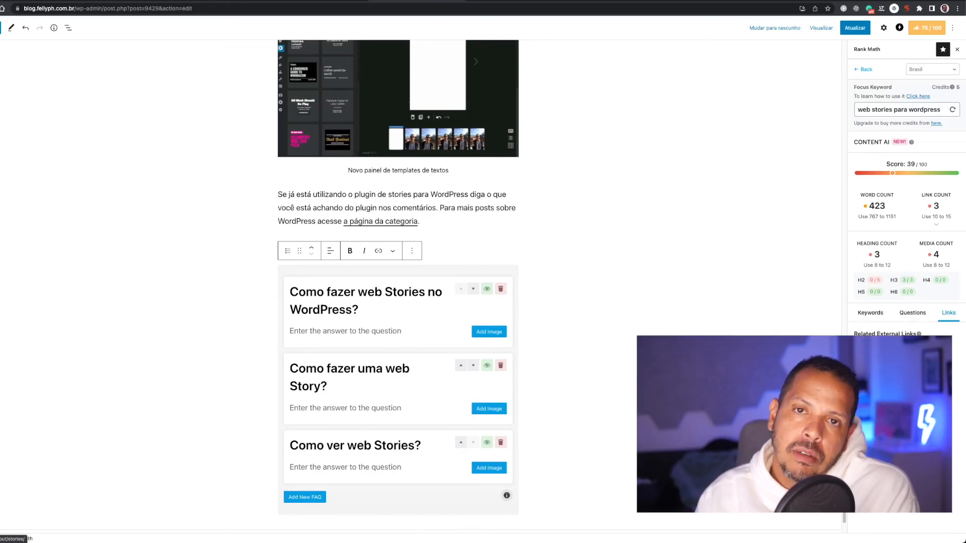